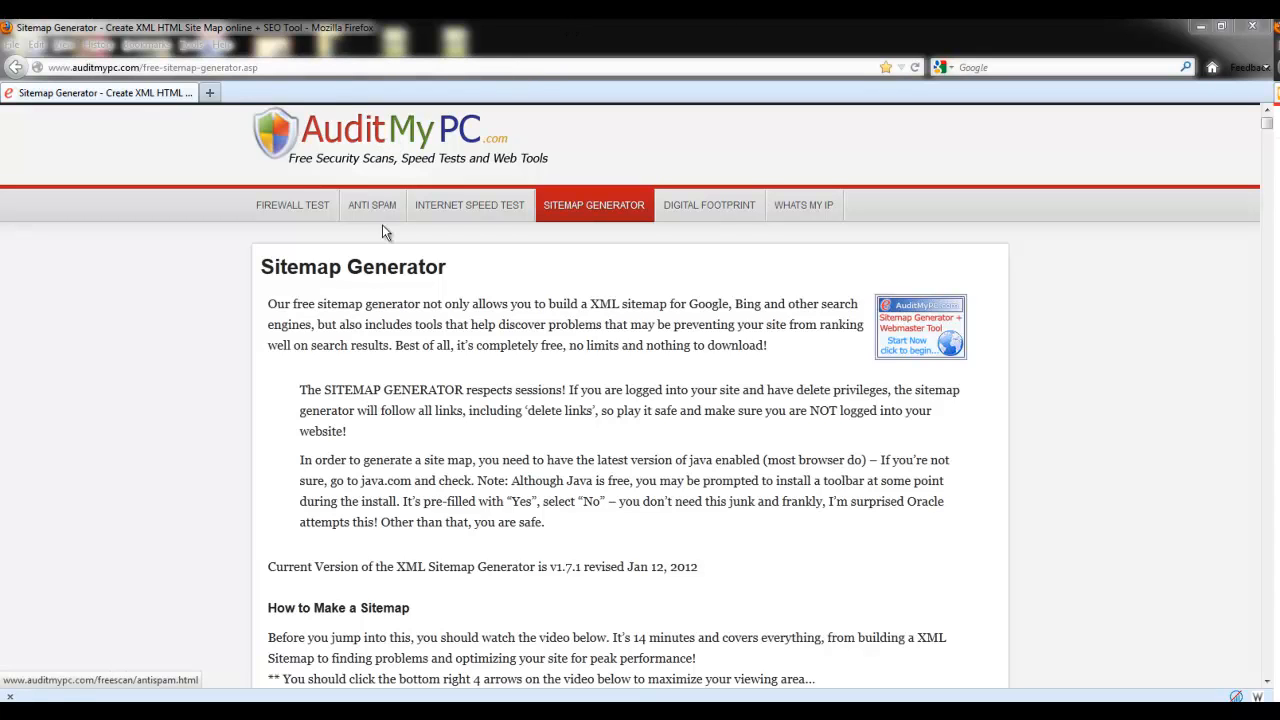
pyautogui.click(928, 340)
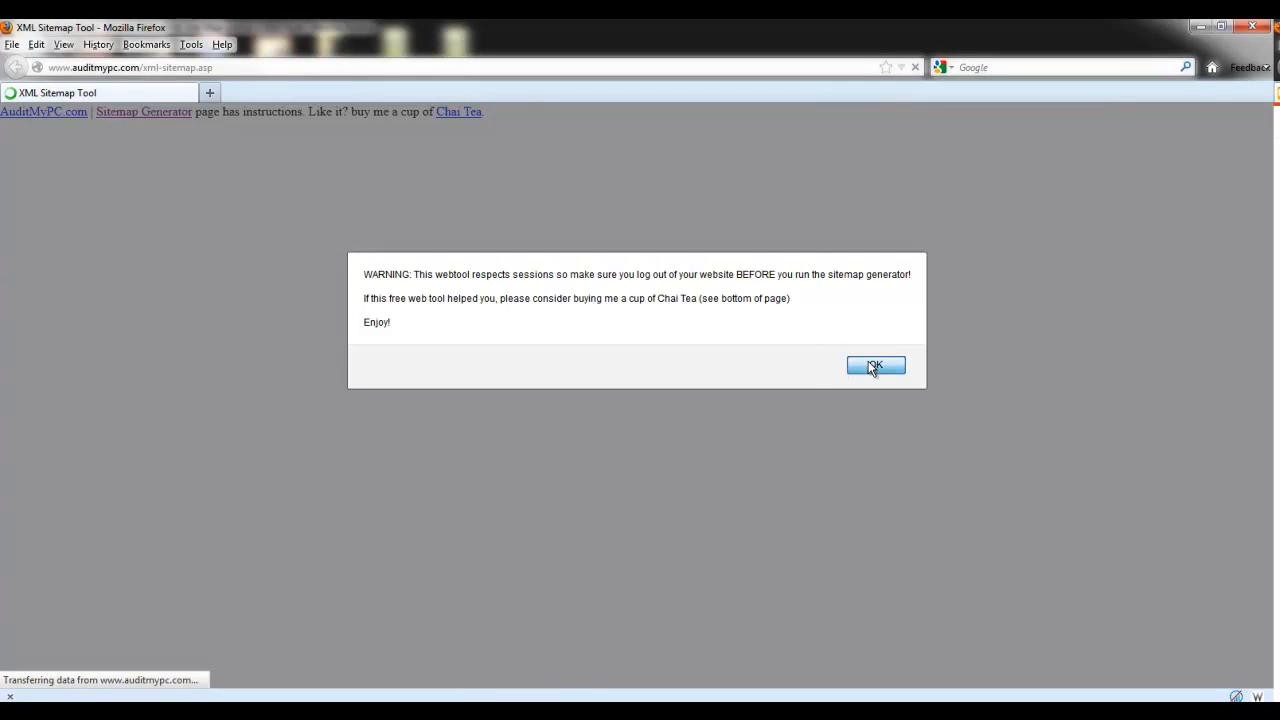
pyautogui.click(872, 364)
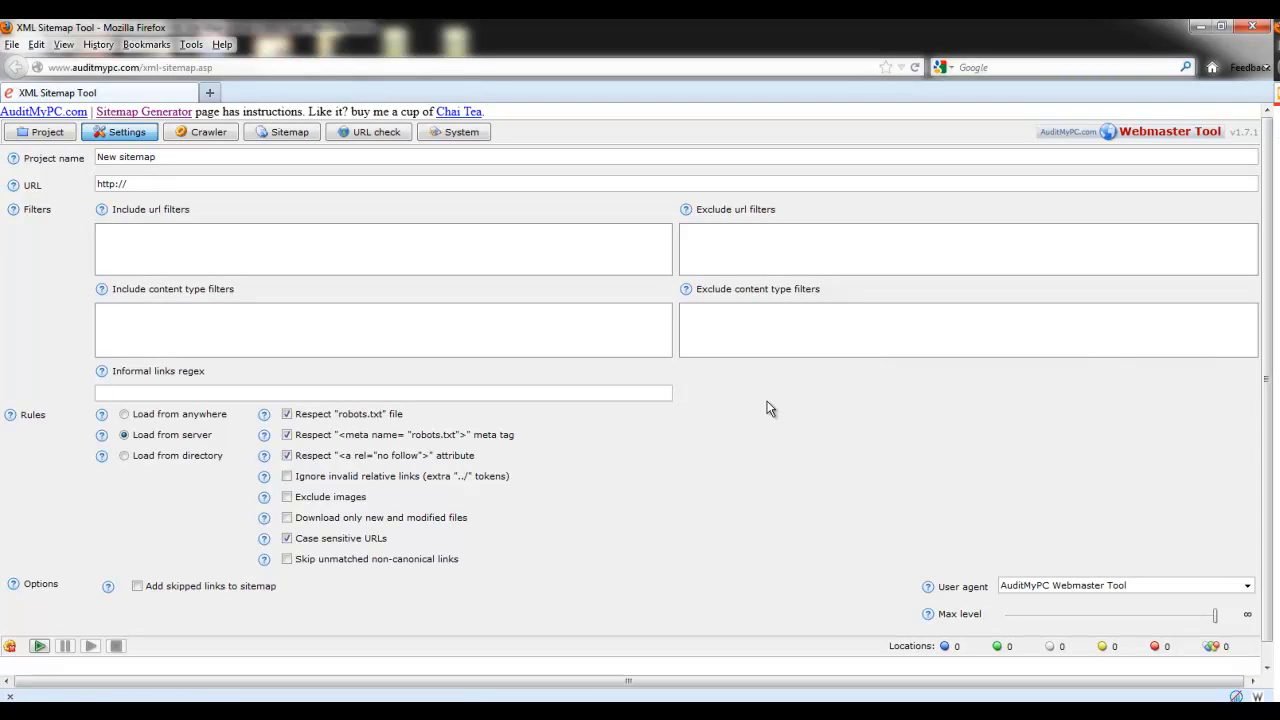
pyautogui.tripleClick(139, 180)
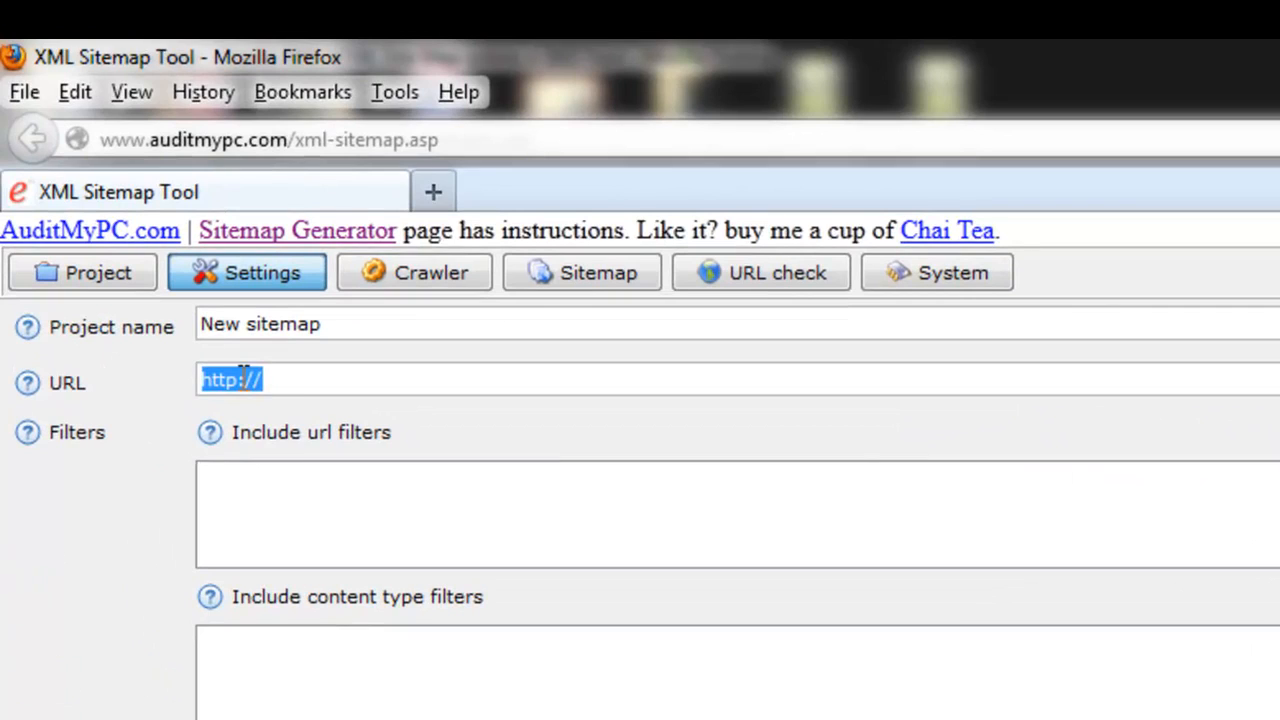
pyautogui.click(280, 379)
pyautogui.write('ilike')
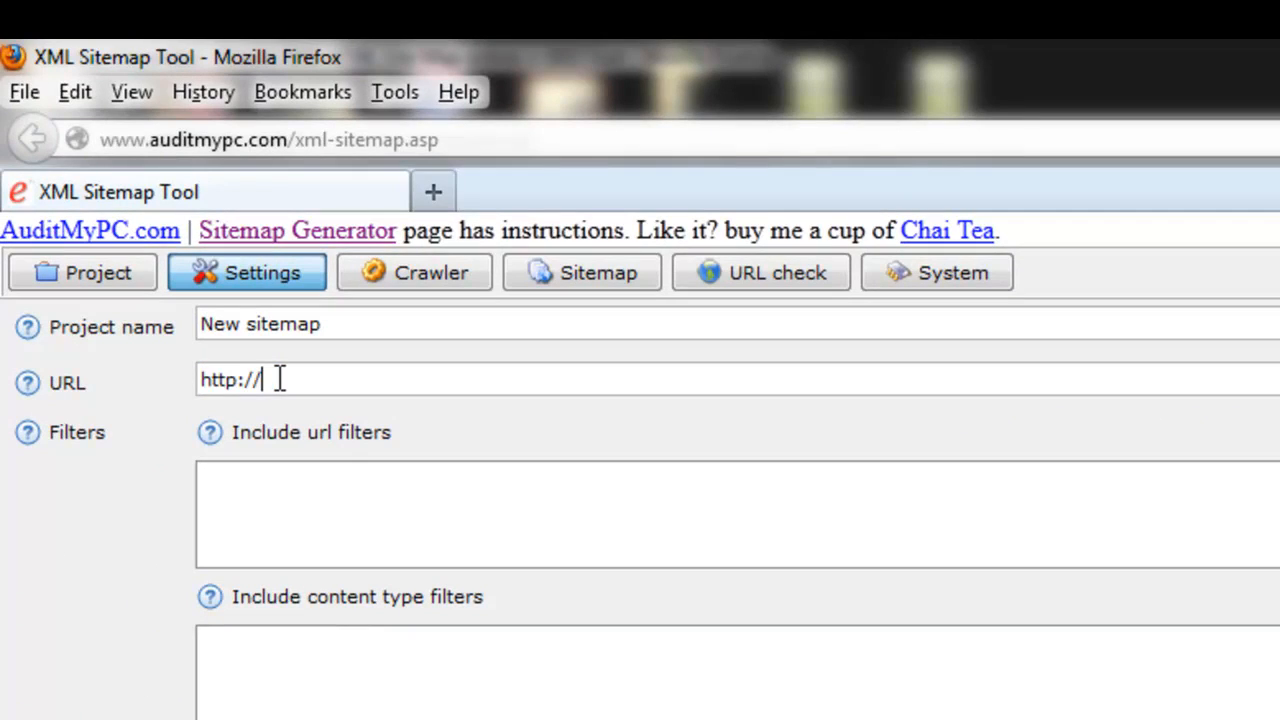
pyautogui.write('philly.com')
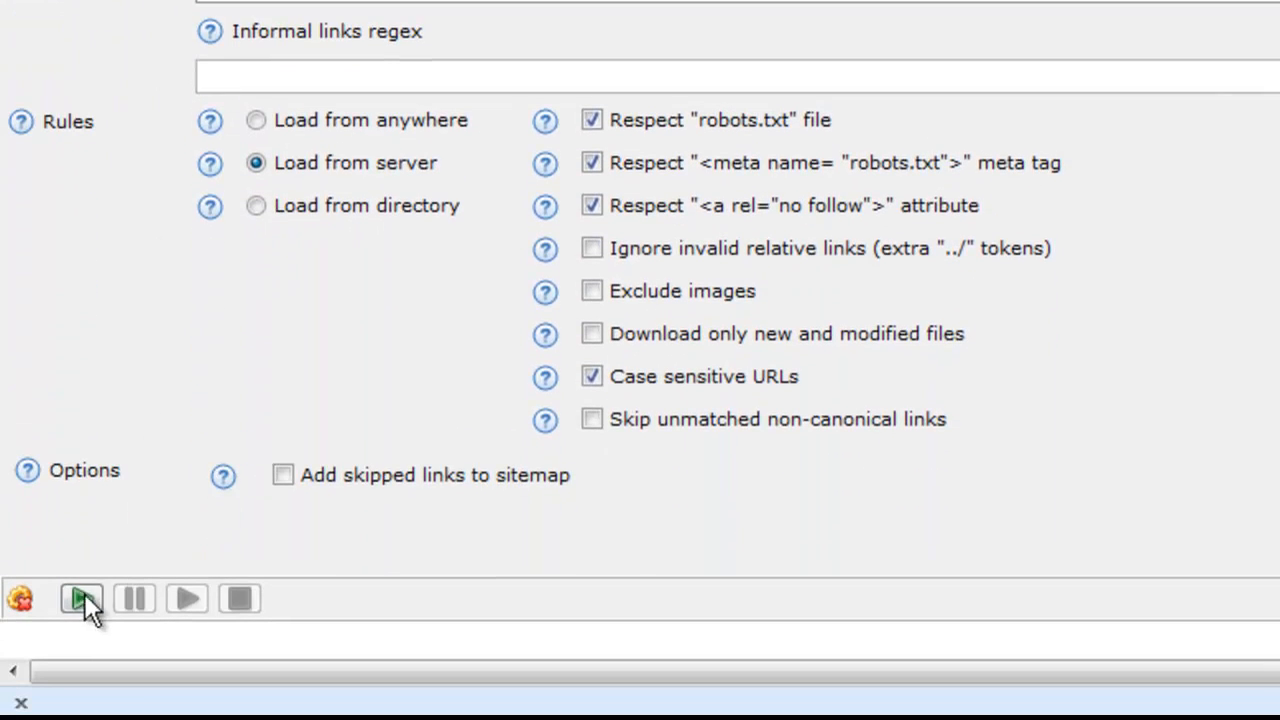
# Step: Exclude images from the crawl and start crawling the site
pyautogui.click(591, 293)
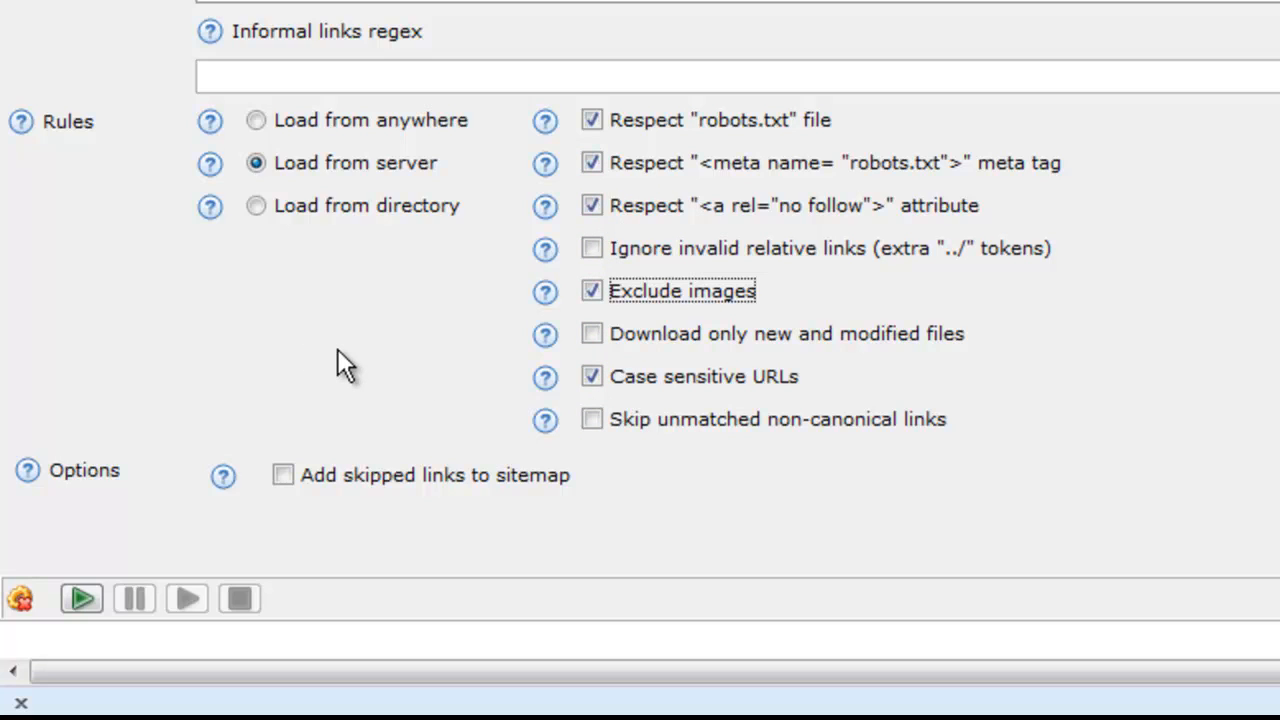
pyautogui.click(83, 598)
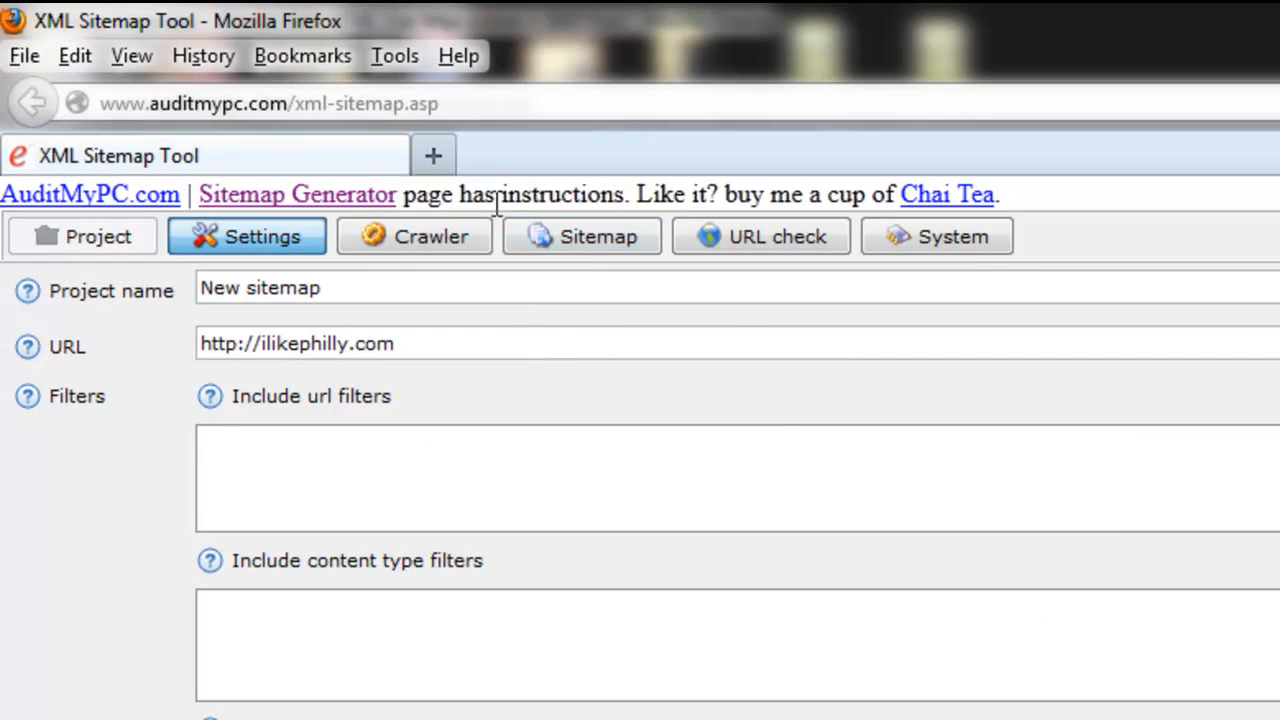
# Step: Check the progress of the crawler threads and bring up the sitemap's list of crawled URLs
pyautogui.click(335, 214)
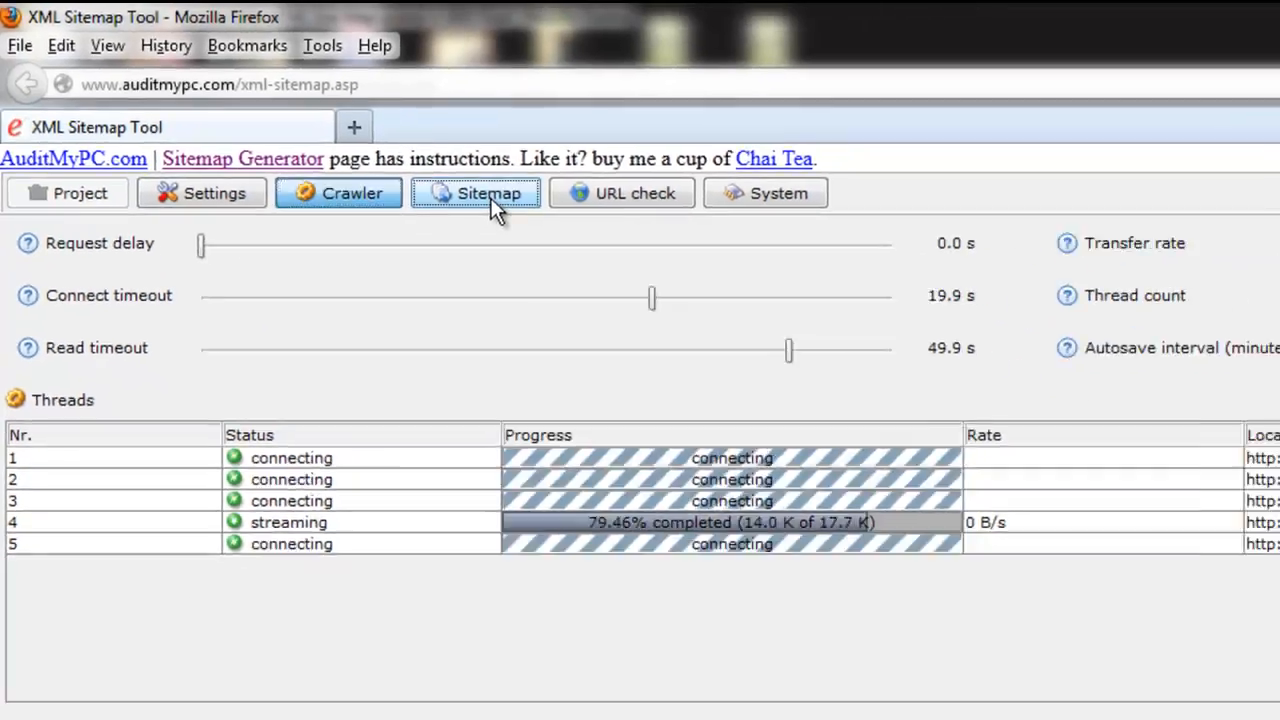
pyautogui.click(598, 238)
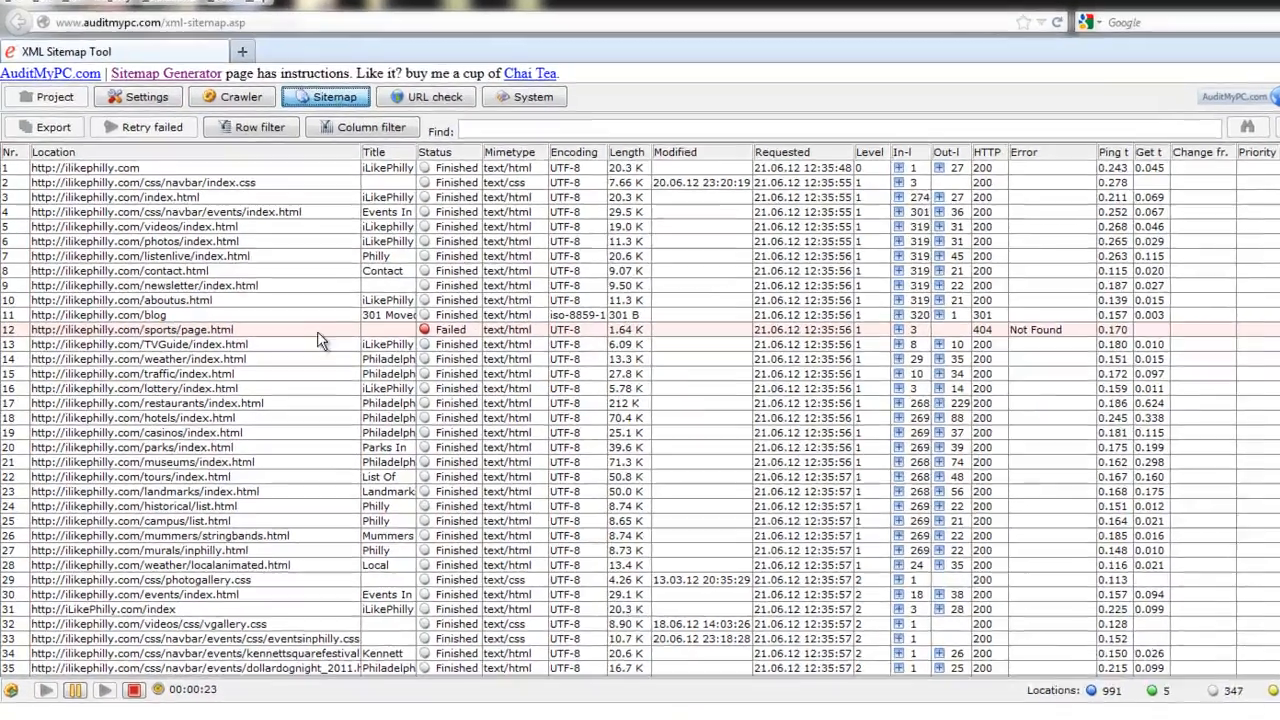
# Step: Select the failed sports/page.html entry and review the commands available for it, including the change frequency choices
pyautogui.click(285, 336)
pyautogui.rightClick(296, 340)
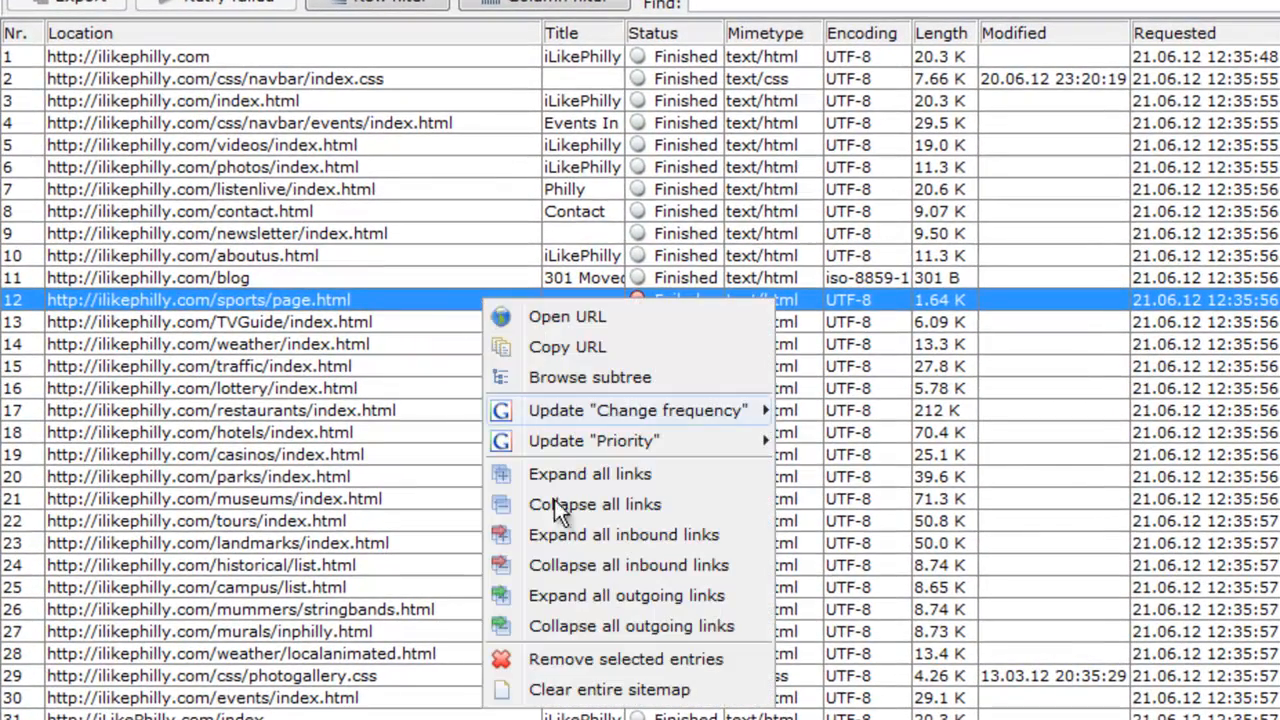
pyautogui.click(286, 306)
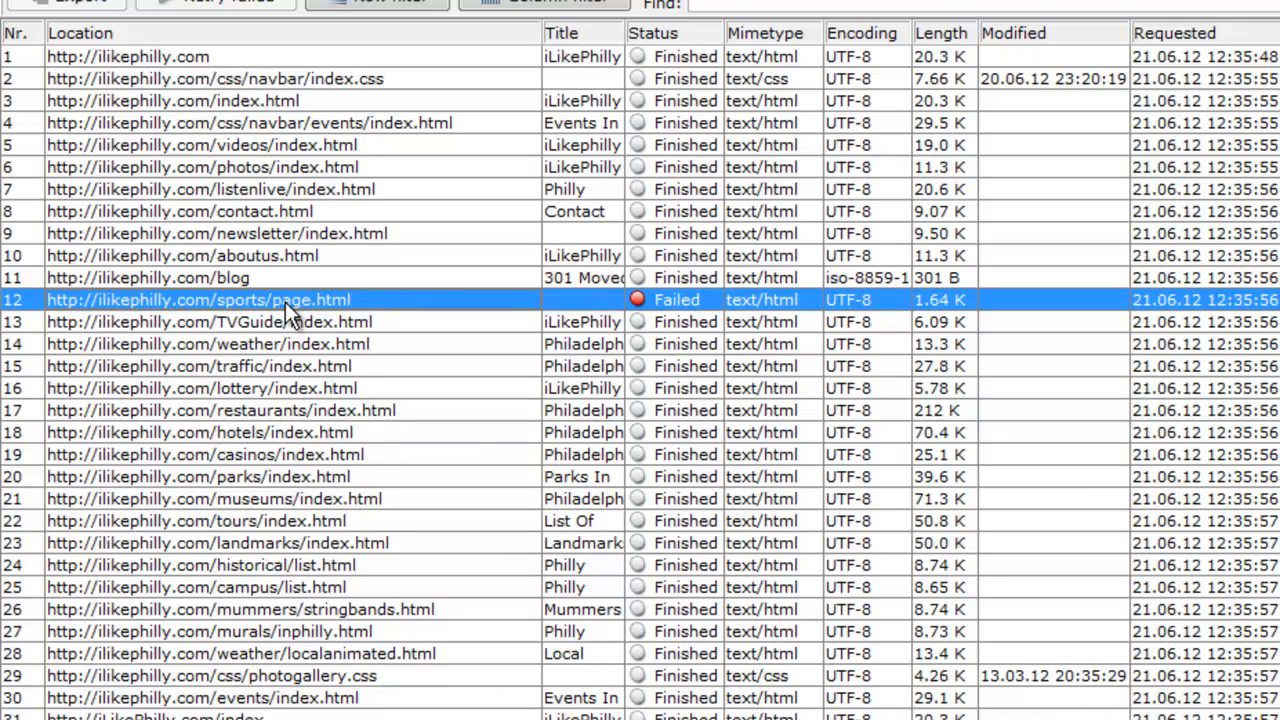
pyautogui.rightClick(365, 298)
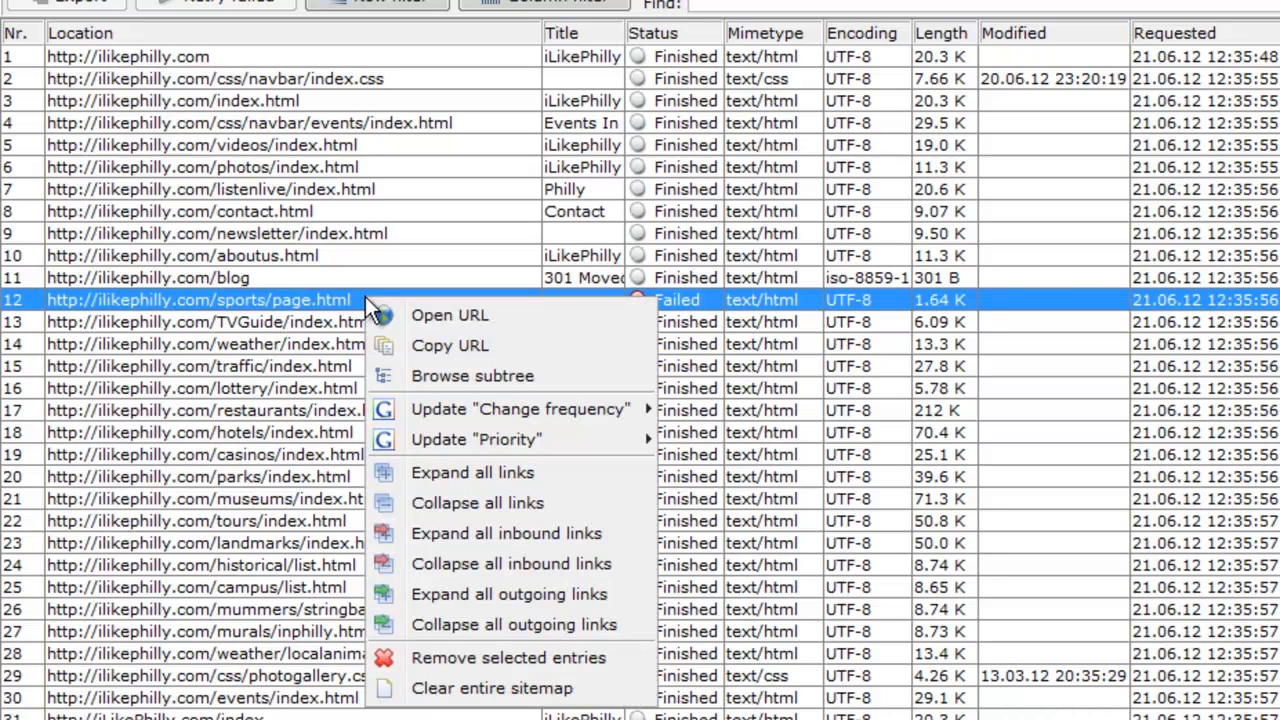
pyautogui.click(240, 299)
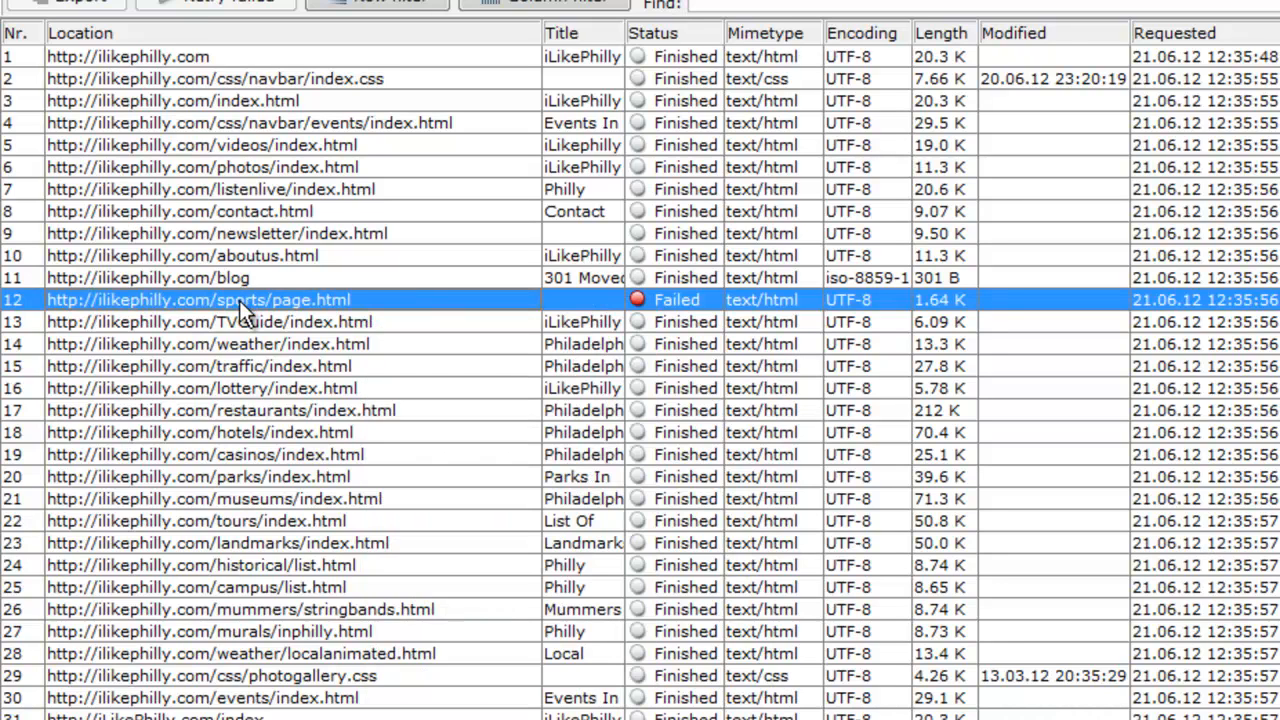
pyautogui.rightClick(239, 300)
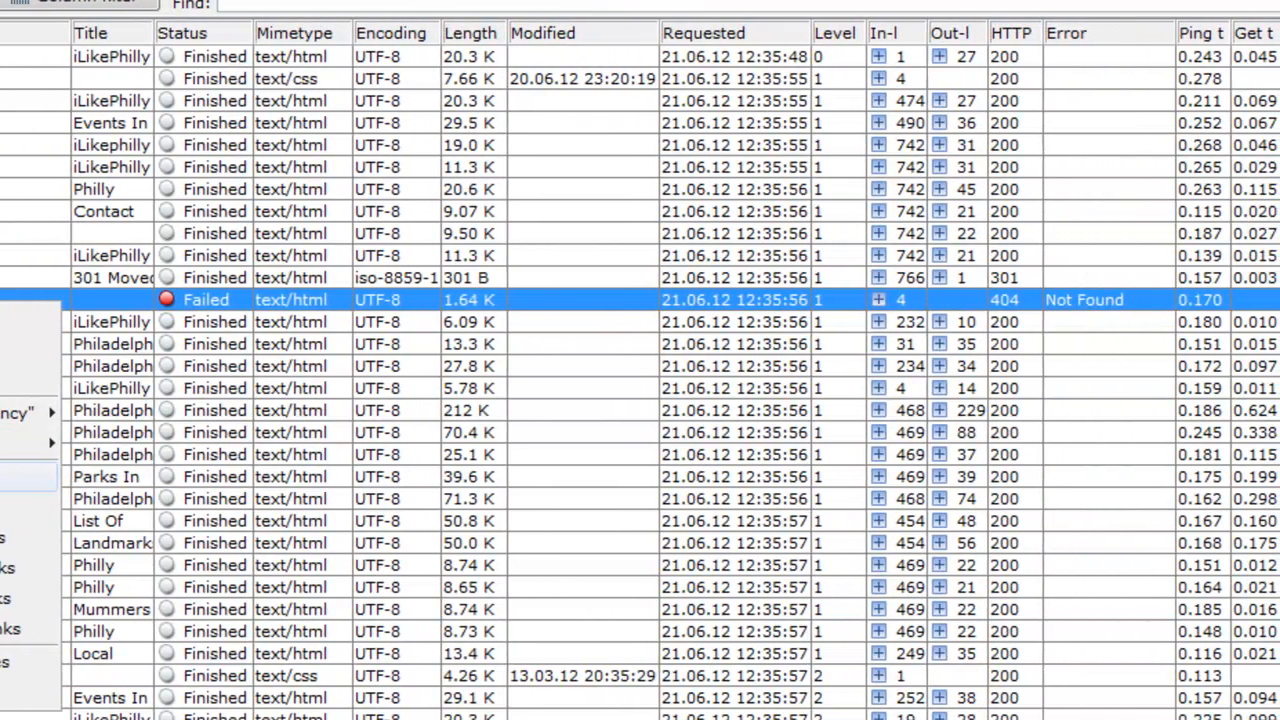
pyautogui.moveTo(14, 413)
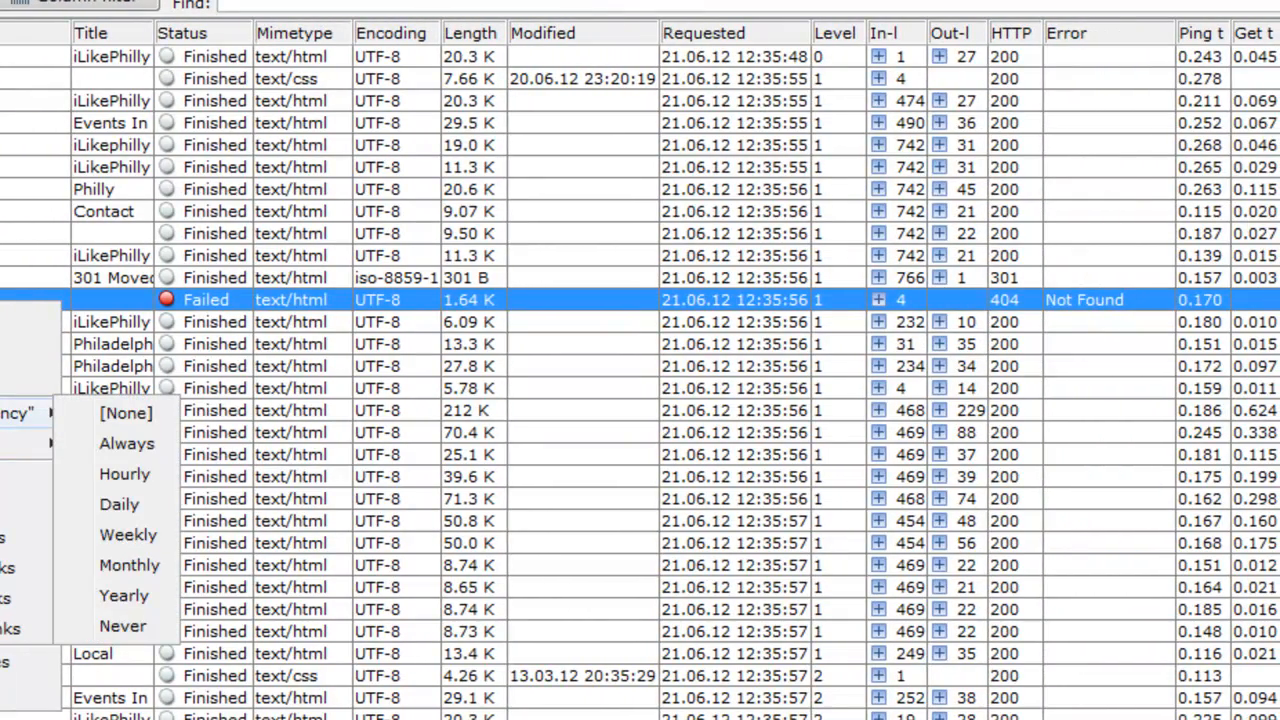
pyautogui.press('Escape')
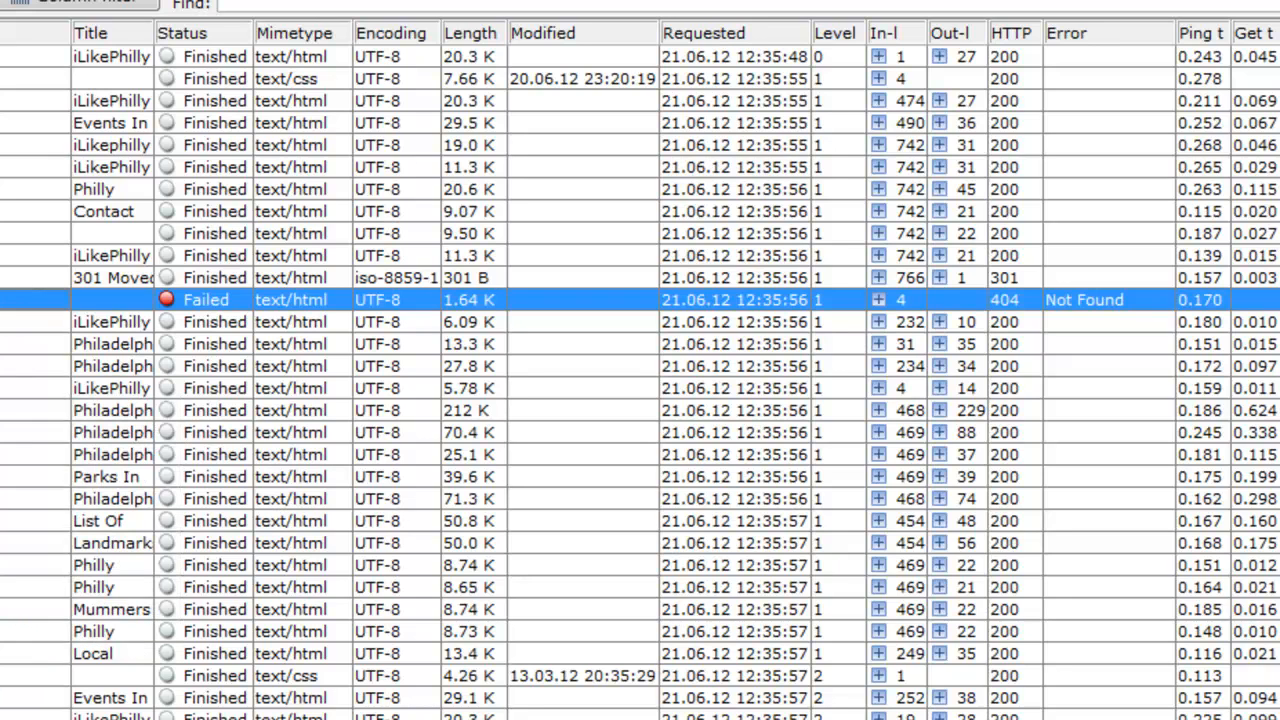
# Step: Expand the inbound links of the failed sports/page.html entry and inspect the pages that link to it
pyautogui.click(878, 300)
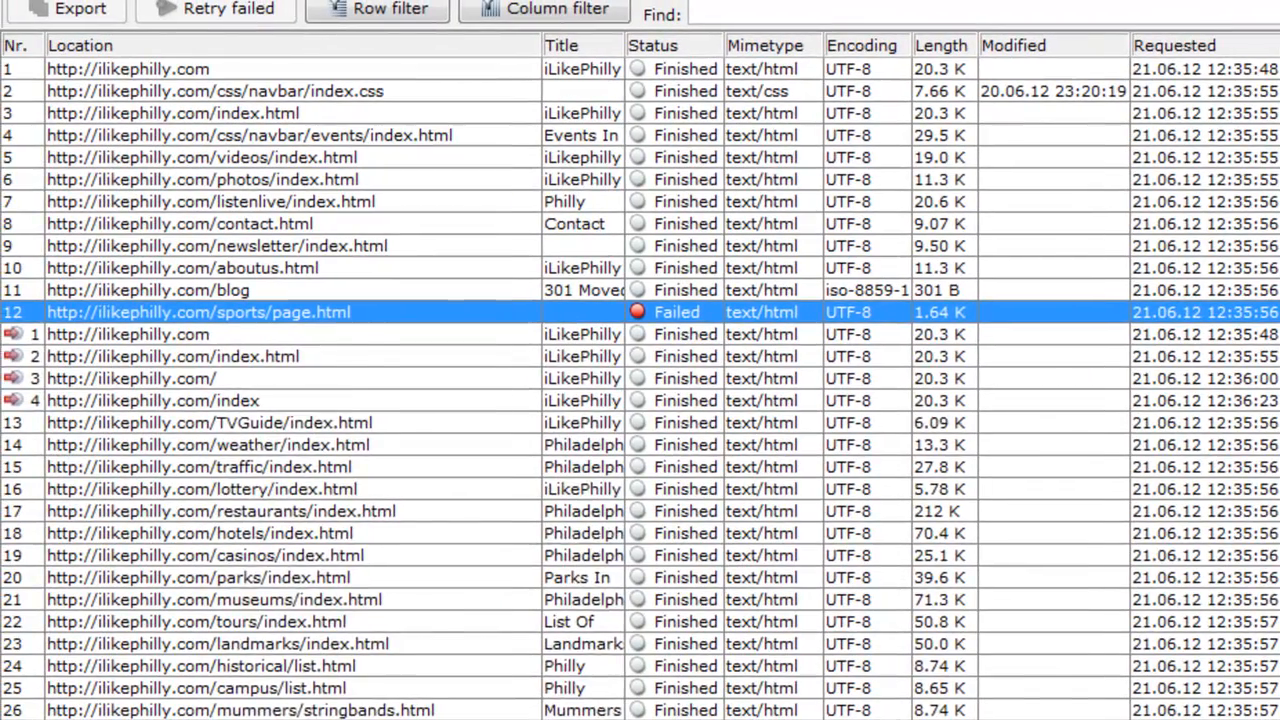
pyautogui.click(878, 300)
pyautogui.click(1279, 312)
pyautogui.rightClick(243, 314)
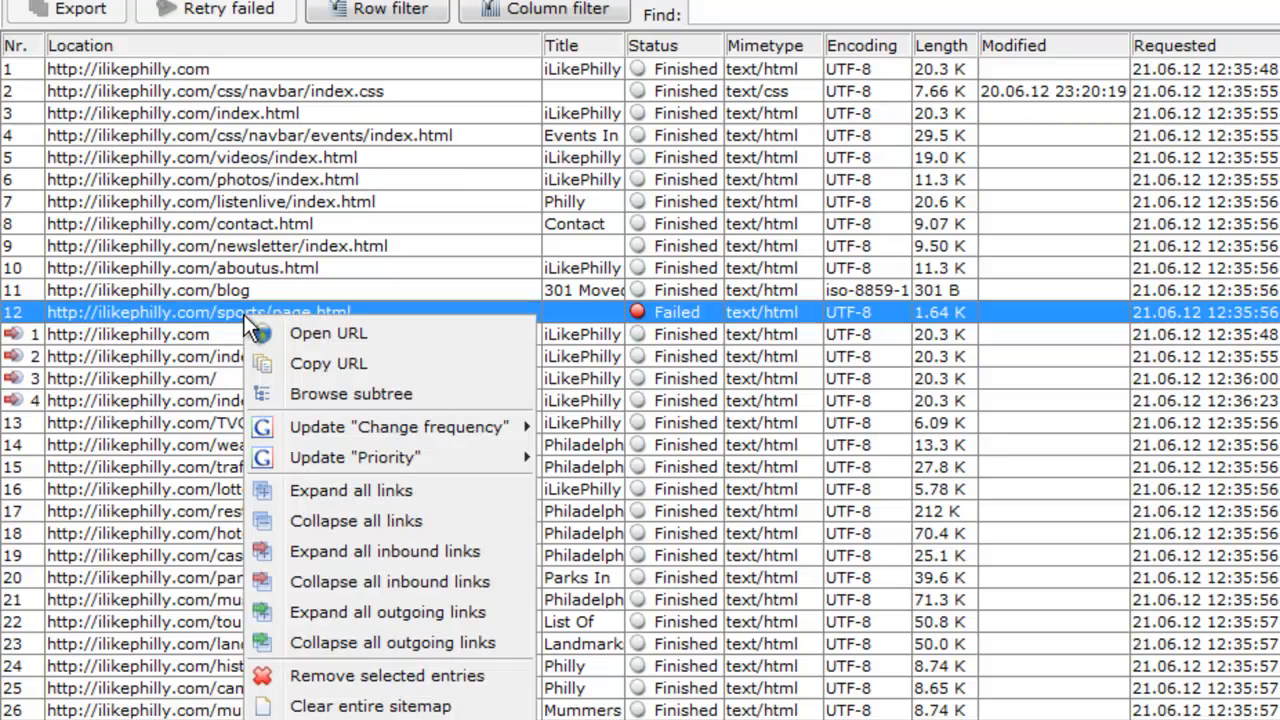
pyautogui.click(293, 338)
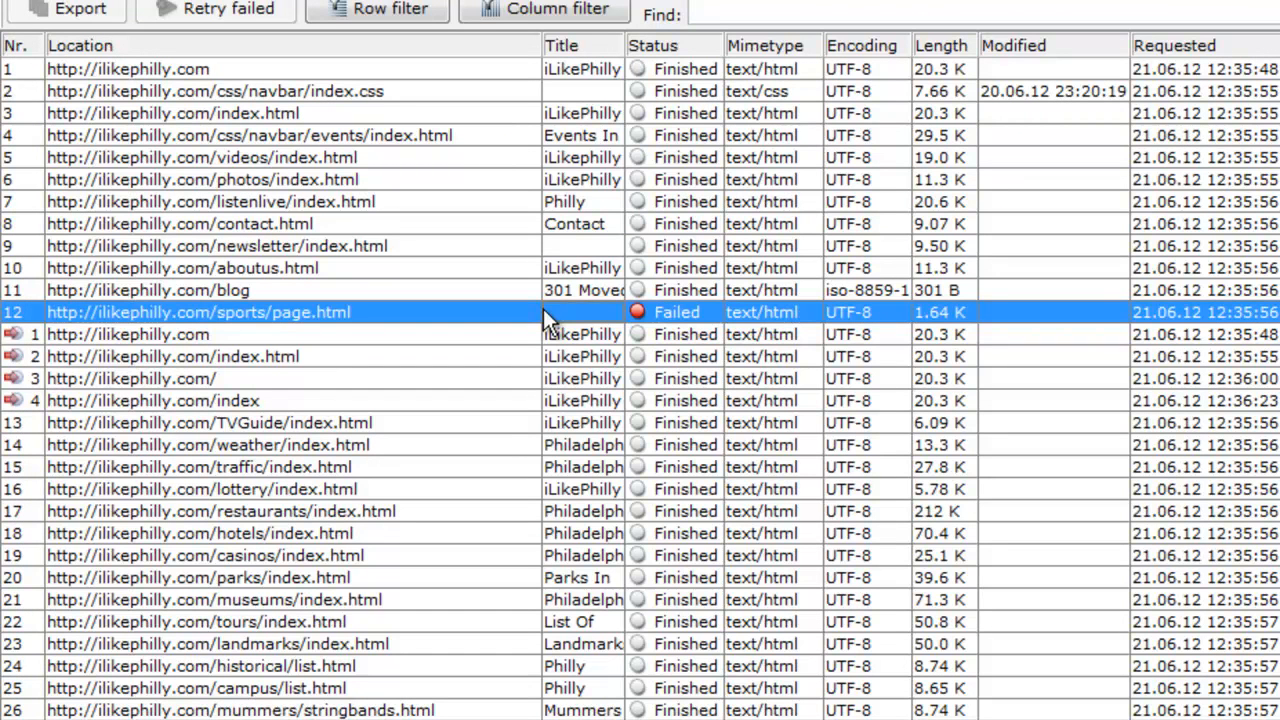
pyautogui.click(667, 344)
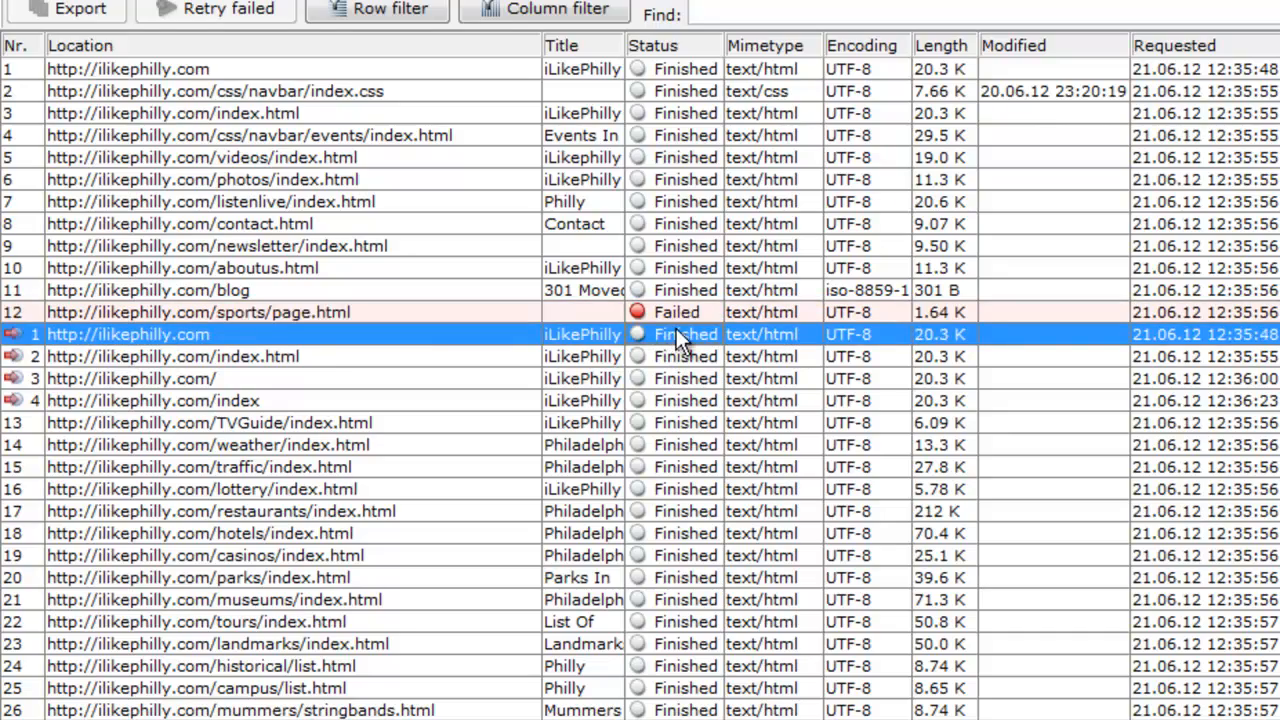
pyautogui.click(679, 317)
# Step: Examine the status of the crawled URLs down the sitemap list for other failed entries
pyautogui.scroll(-8, 679, 317)
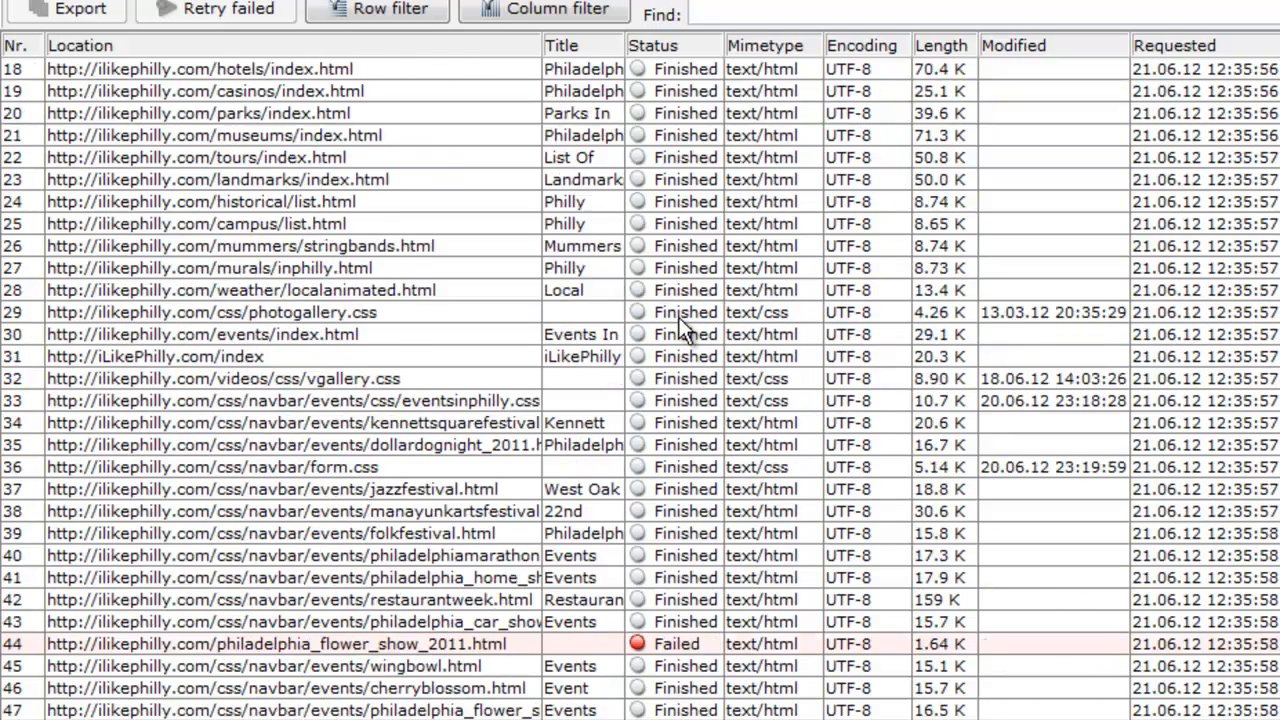
pyautogui.scroll(2, 679, 317)
pyautogui.scroll(-20, 679, 317)
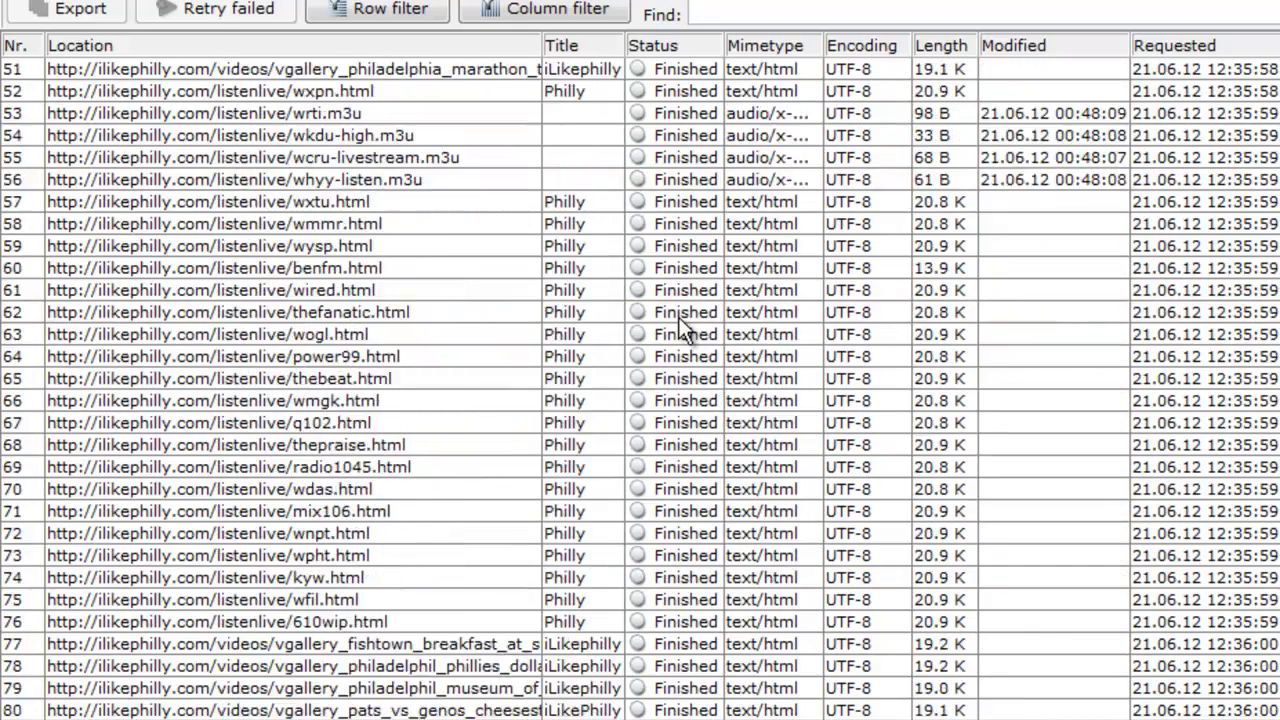
pyautogui.scroll(-20, 678, 317)
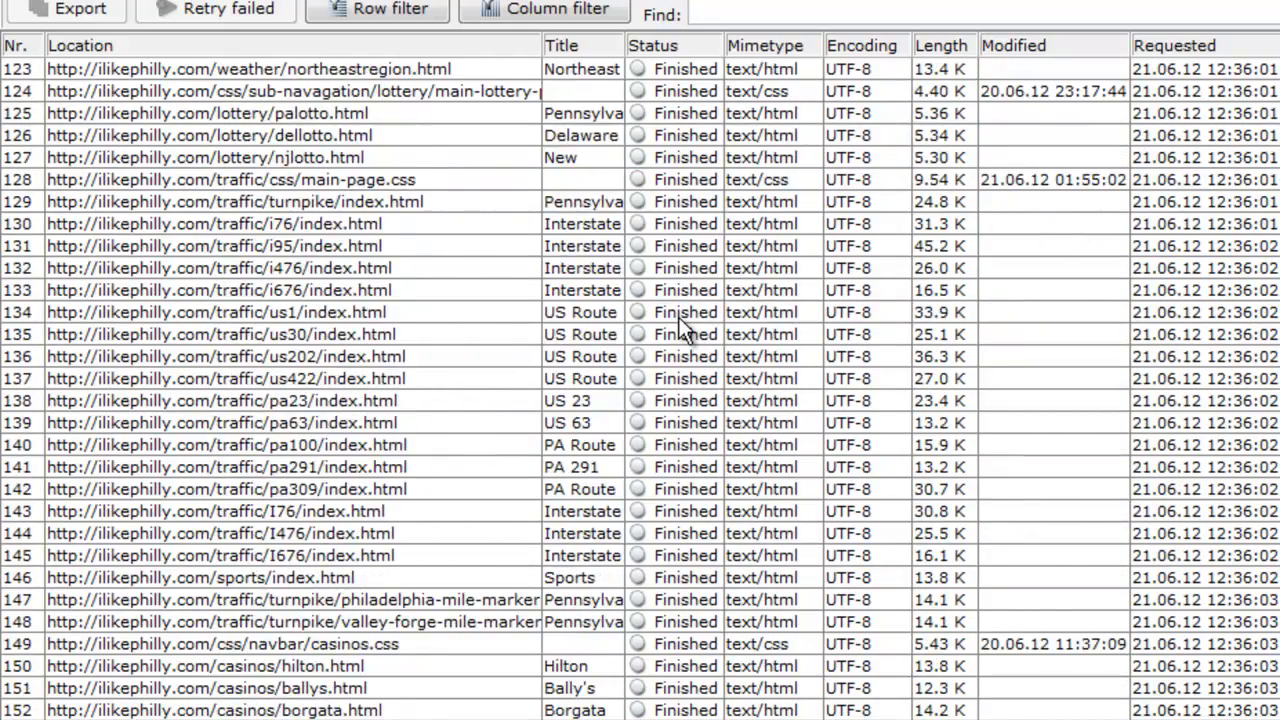
pyautogui.scroll(-20, 678, 317)
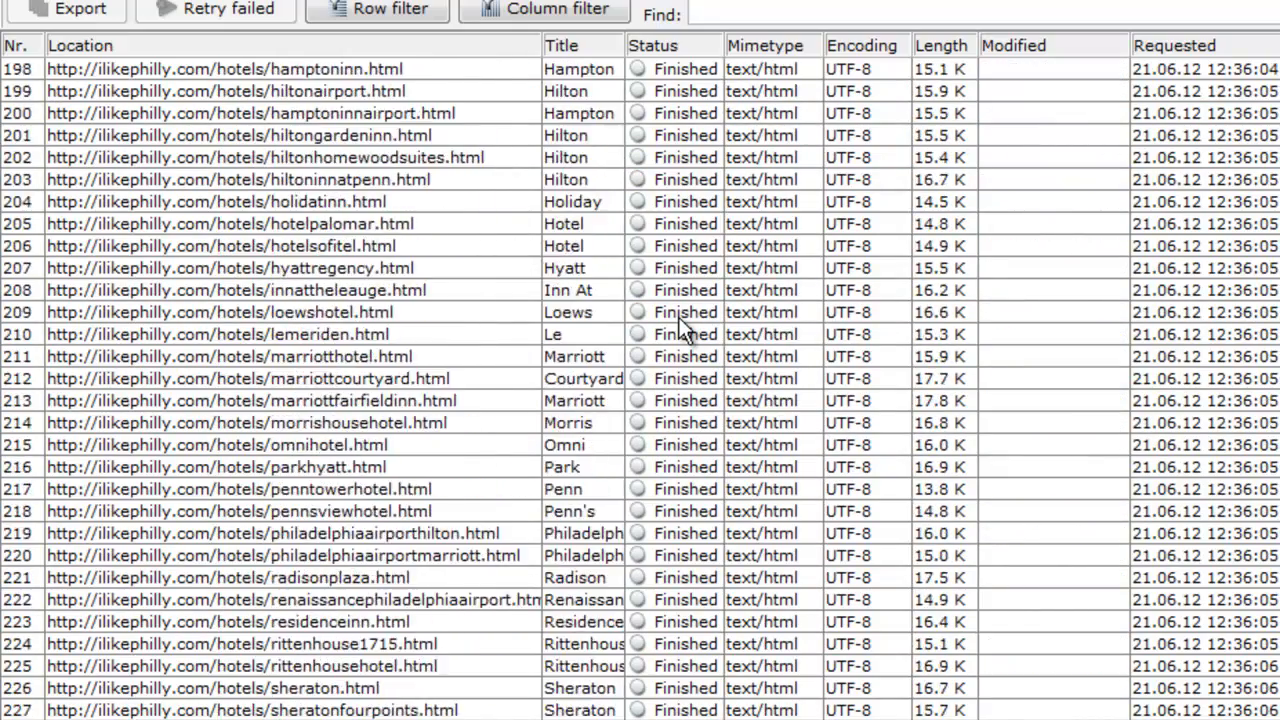
pyautogui.scroll(-20, 679, 317)
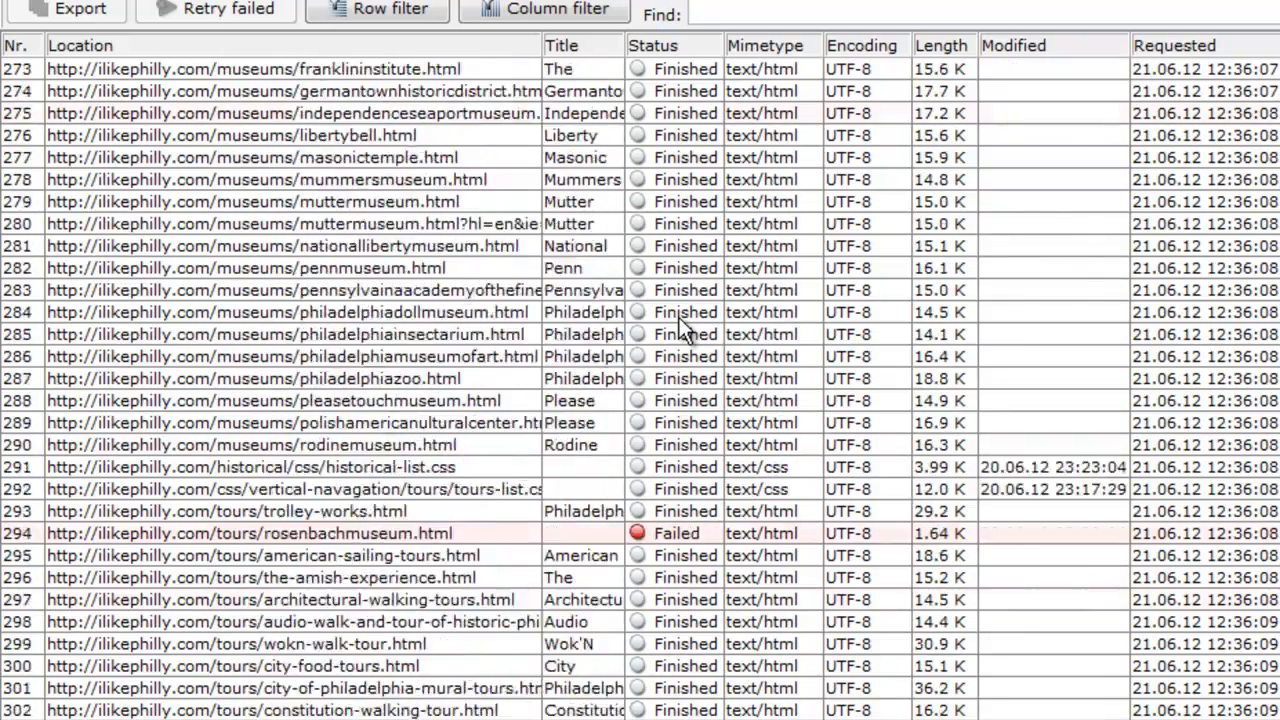
pyautogui.scroll(-20, 678, 317)
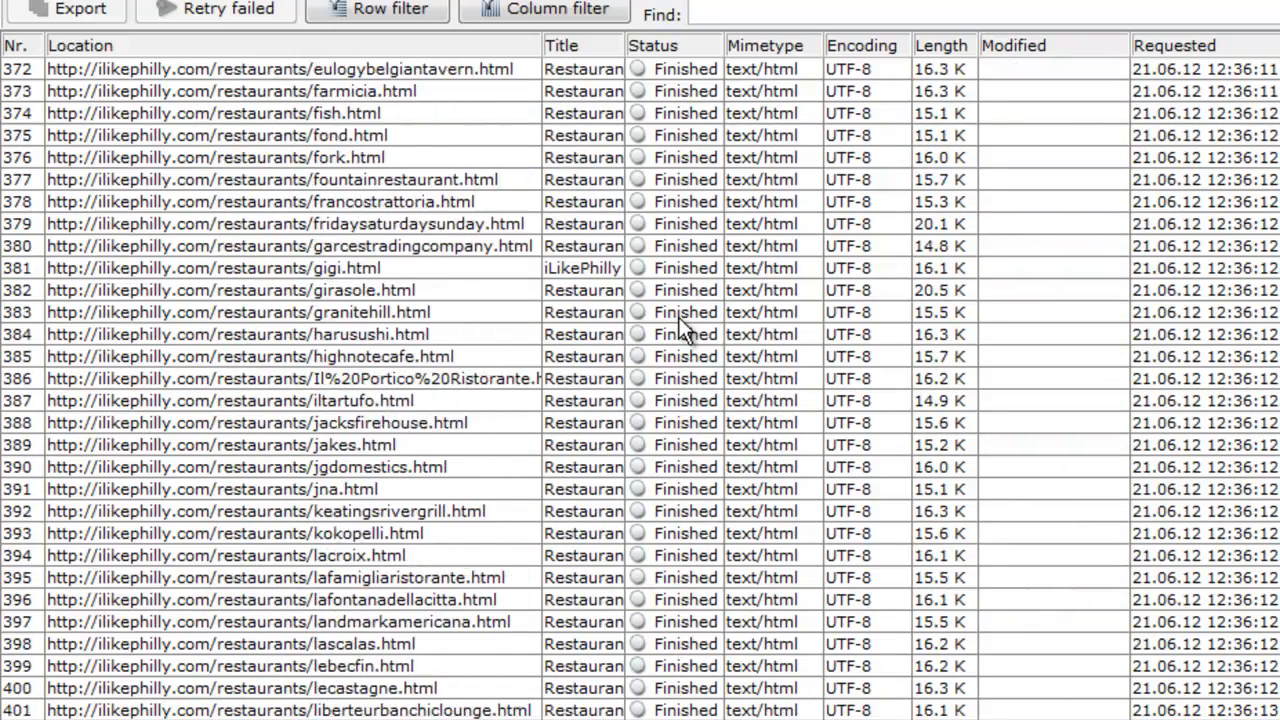
pyautogui.scroll(-20, 678, 317)
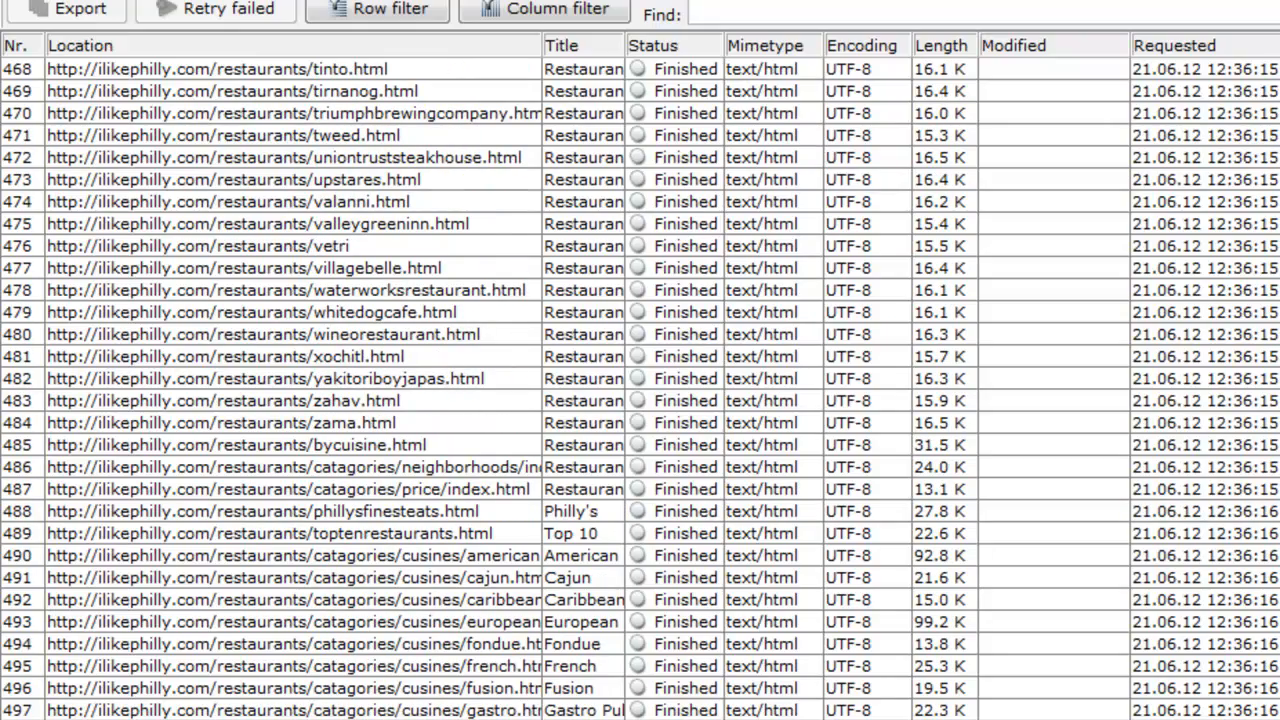
# Step: Remove the failed sports/page.html and philadelphia_flower_show_2011.html entries from the sitemap
pyautogui.moveTo(1279, 400); pyautogui.dragTo(1279, 70)
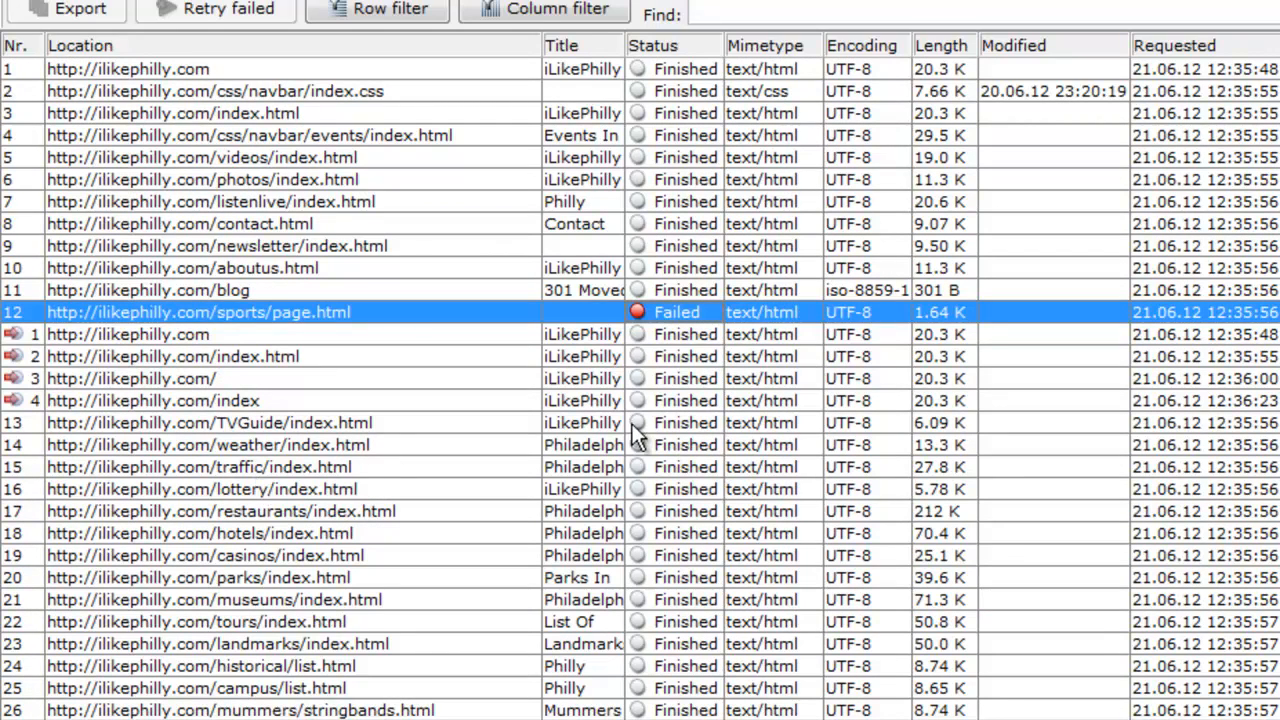
pyautogui.rightClick(556, 314)
pyautogui.click(618, 678)
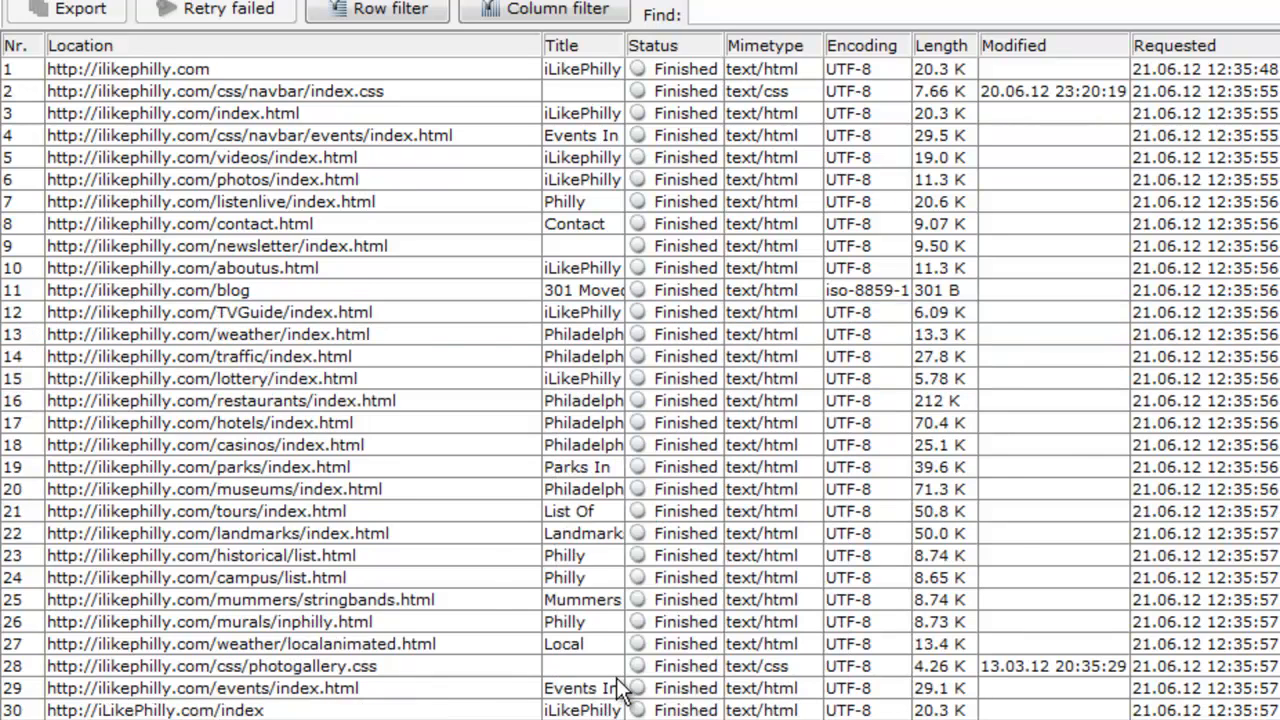
pyautogui.scroll(-5, 620, 688)
pyautogui.rightClick(618, 674)
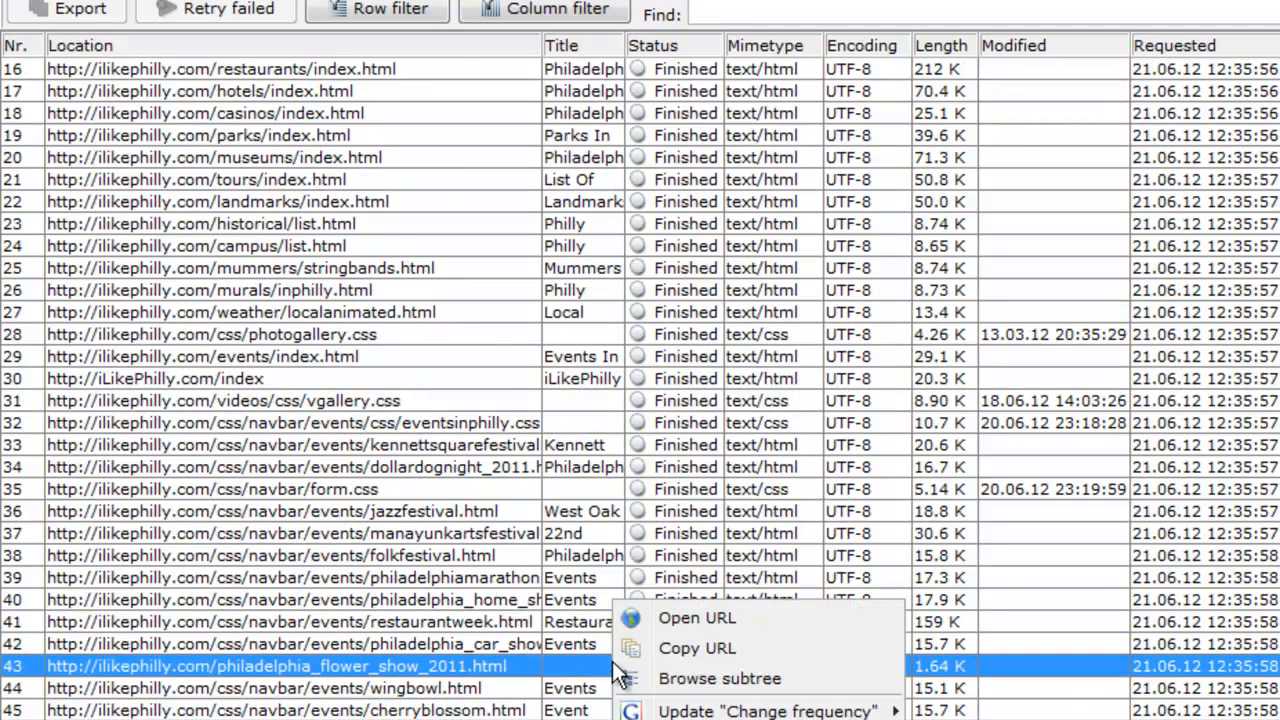
pyautogui.click(700, 719)
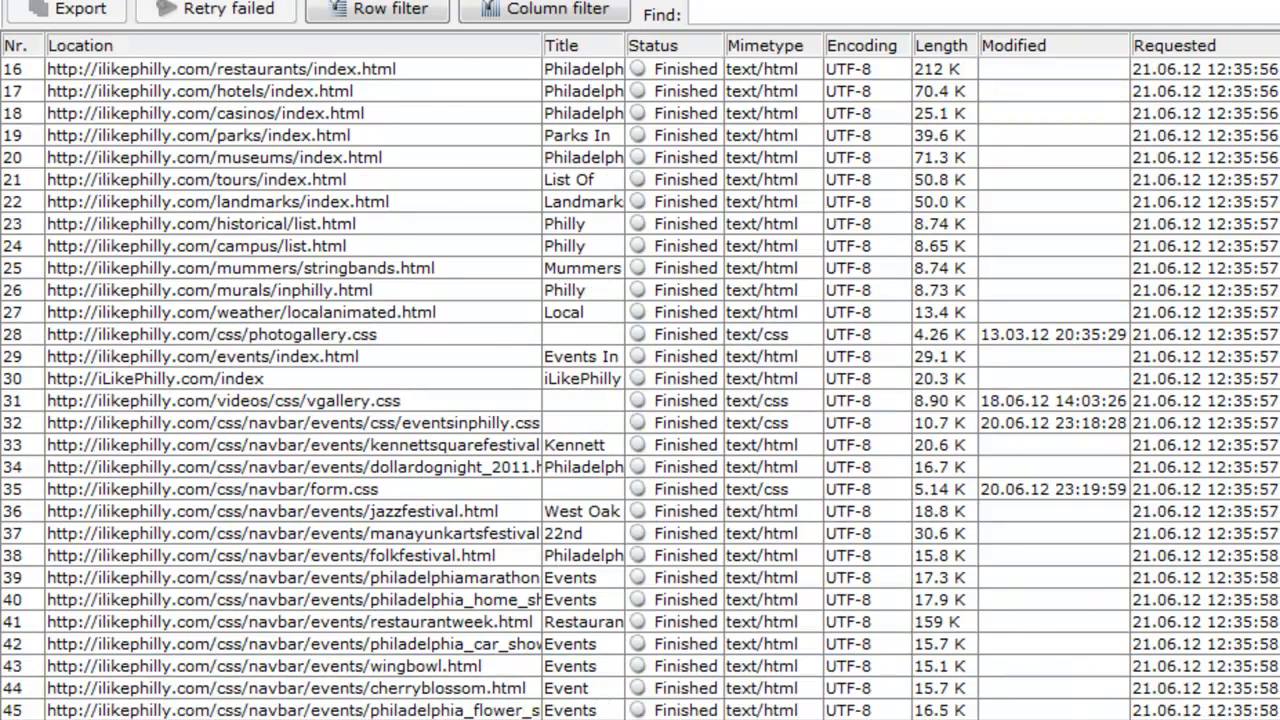
# Step: Remove the failed museums/College+Avenue,Philadelphia entry from the sitemap
pyautogui.click(701, 632)
pyautogui.scroll(-5, 701, 632)
pyautogui.scroll(-20, 701, 632)
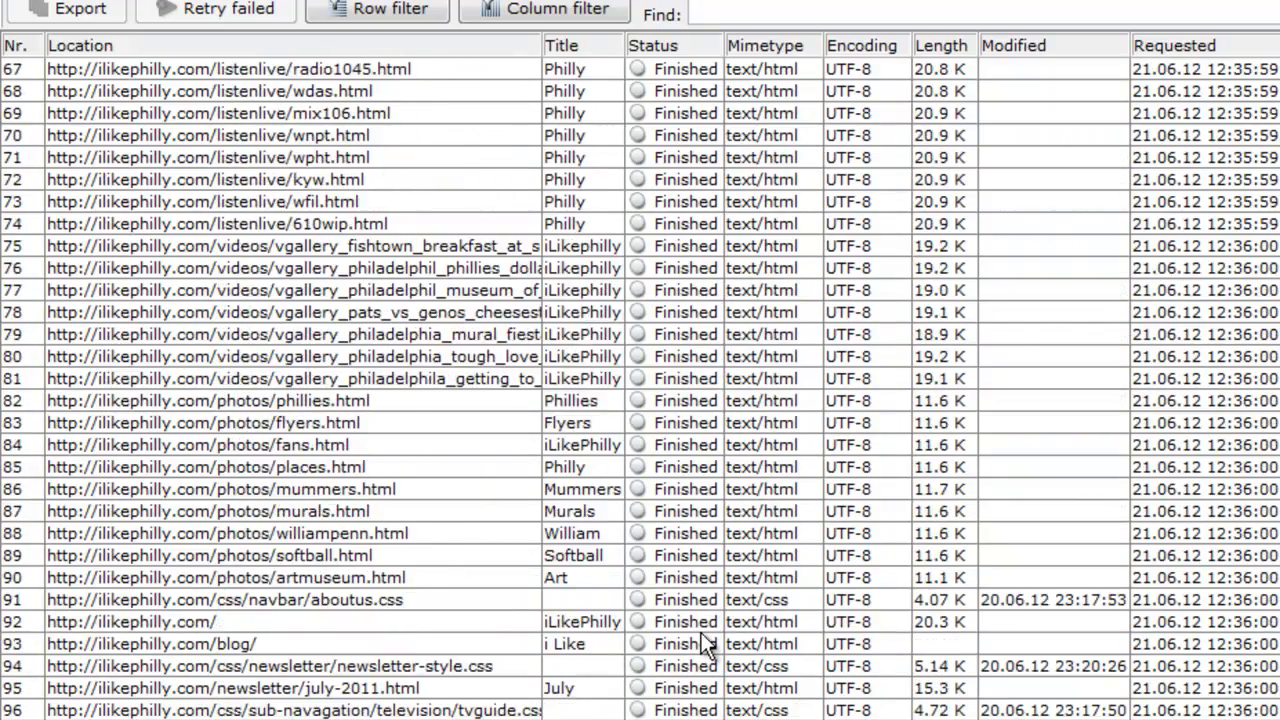
pyautogui.scroll(-20, 701, 632)
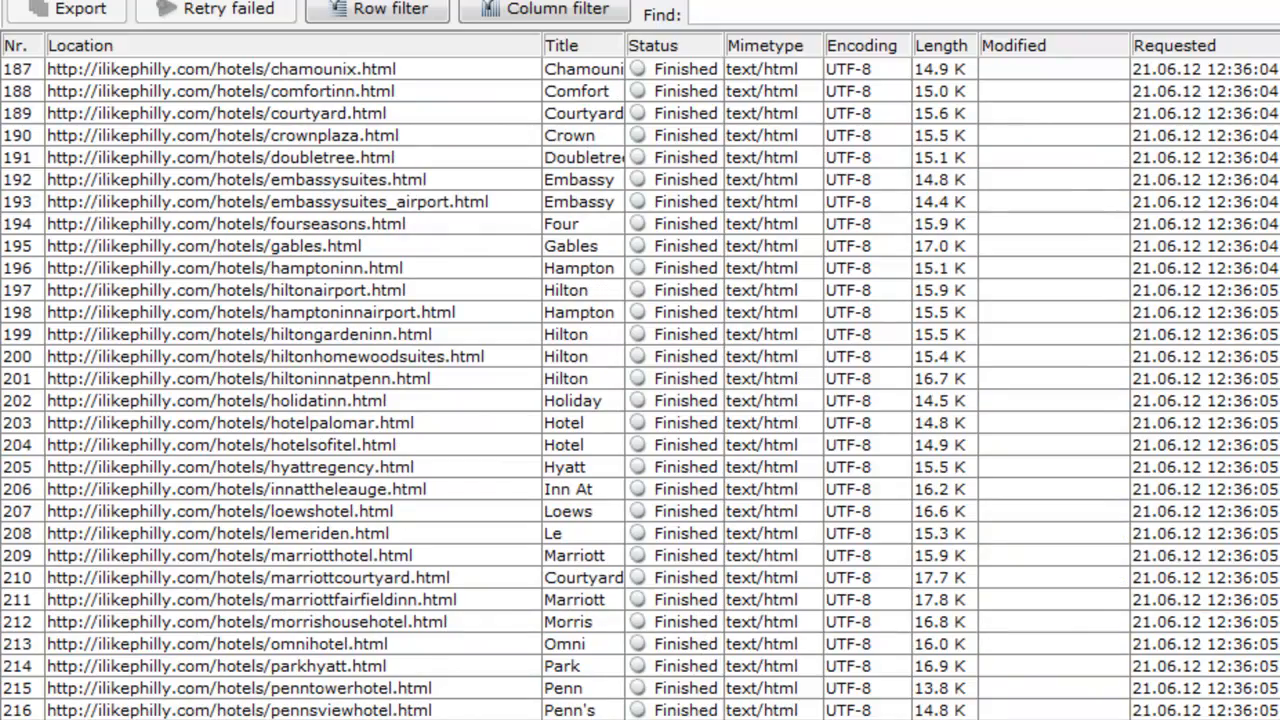
pyautogui.scroll(-20, 701, 632)
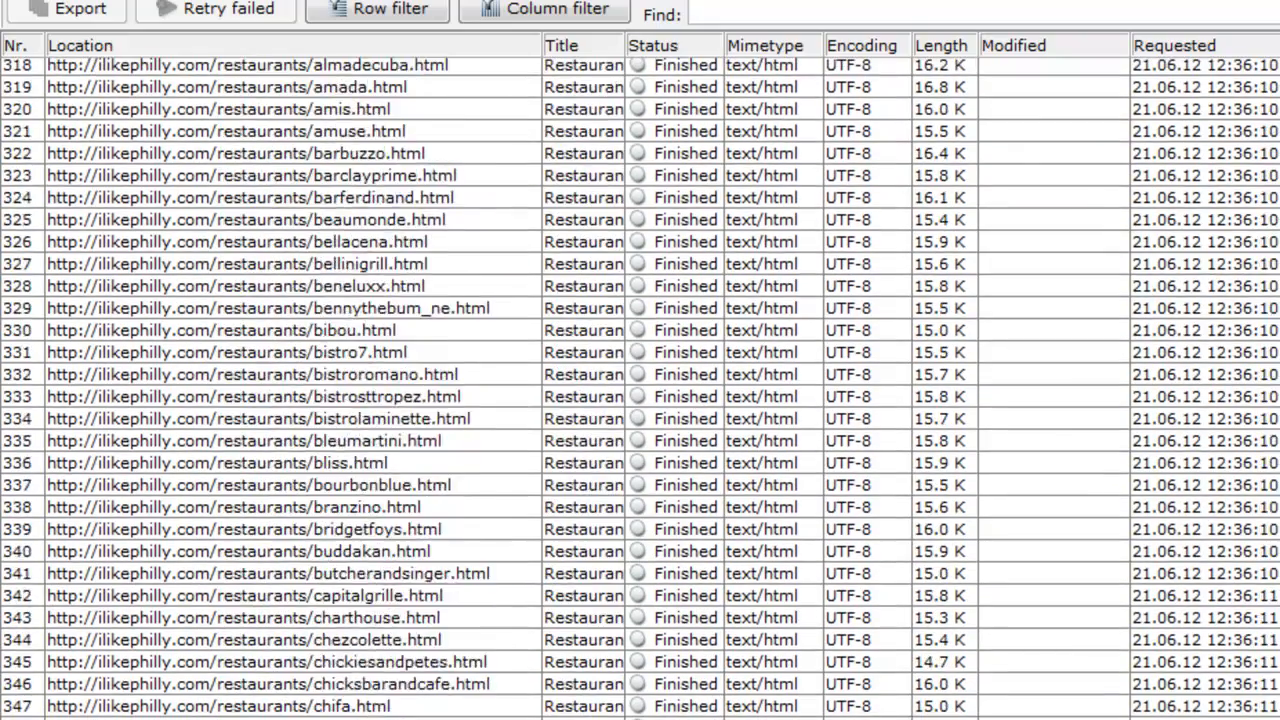
pyautogui.scroll(17, 701, 632)
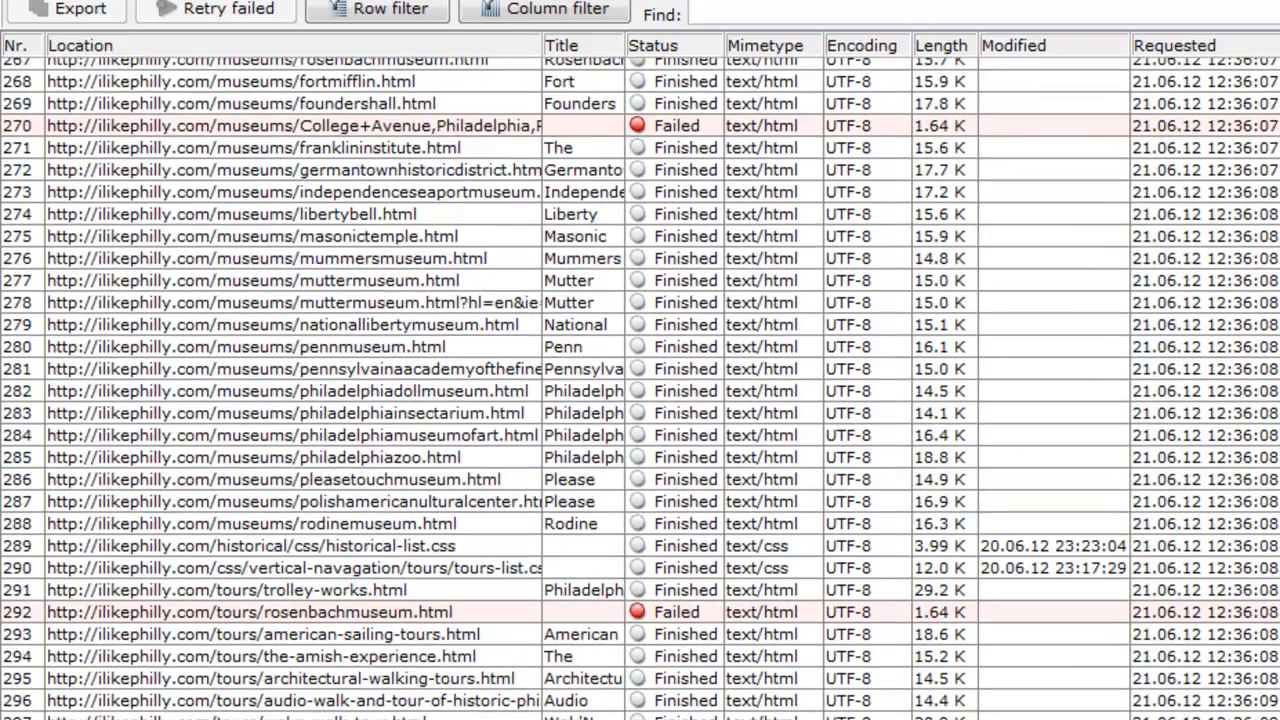
pyautogui.click(554, 126)
pyautogui.rightClick(554, 126)
pyautogui.click(607, 487)
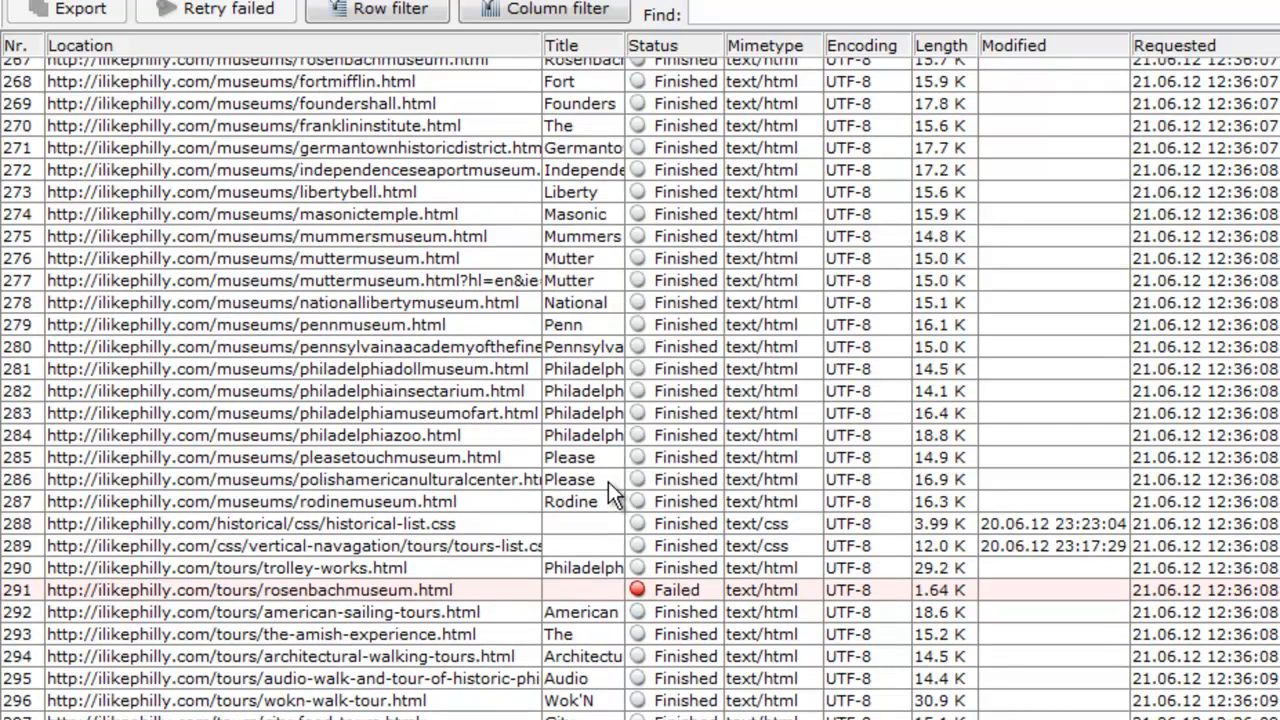
# Step: Remove the failed tours/rosenbachmuseum.html entry from the sitemap
pyautogui.click(609, 592)
pyautogui.rightClick(612, 601)
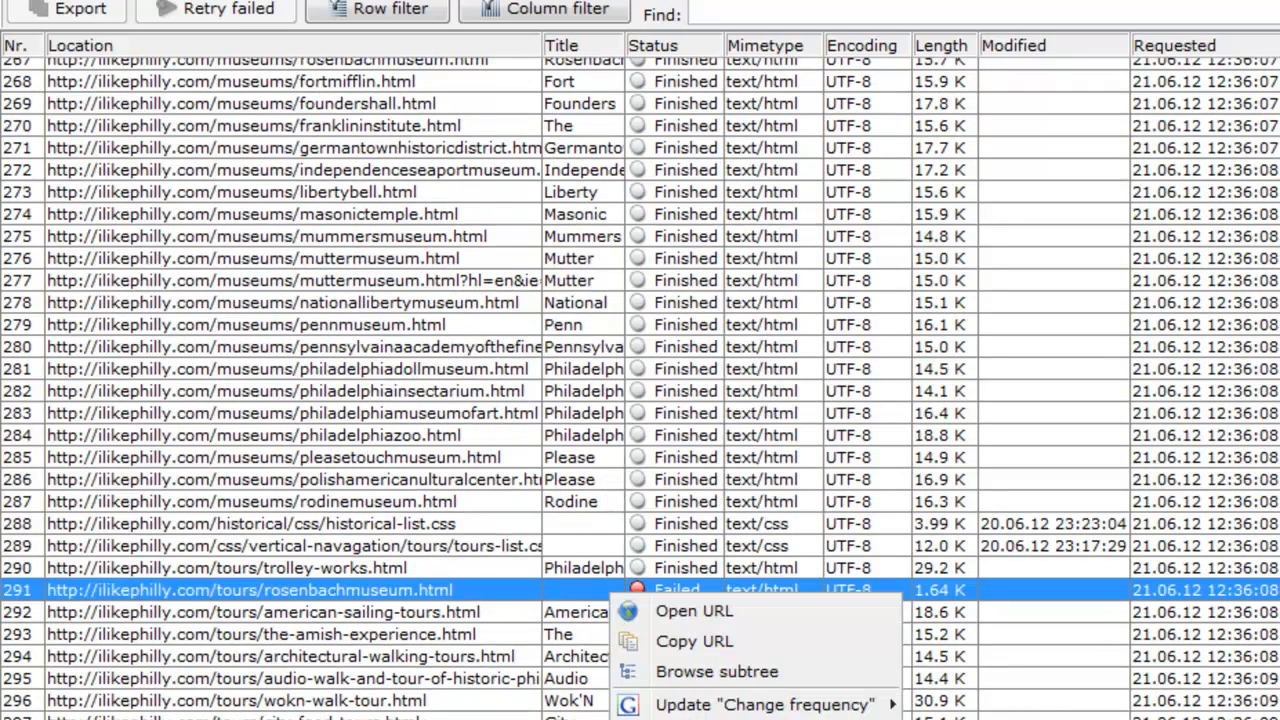
pyautogui.click(662, 719)
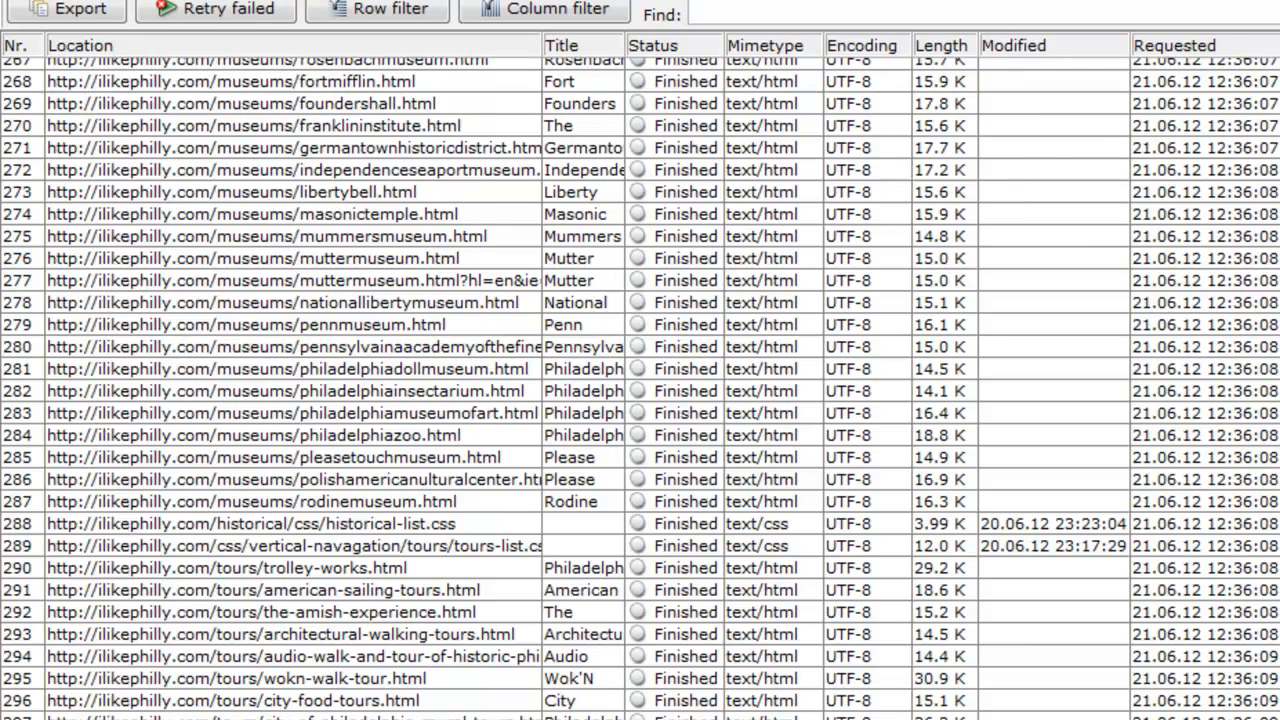
# Step: Locate the block of failed traffic pages starting at paturnpike.html and widen the Title column enough to read the page titles
pyautogui.scroll(-20, 640, 388)
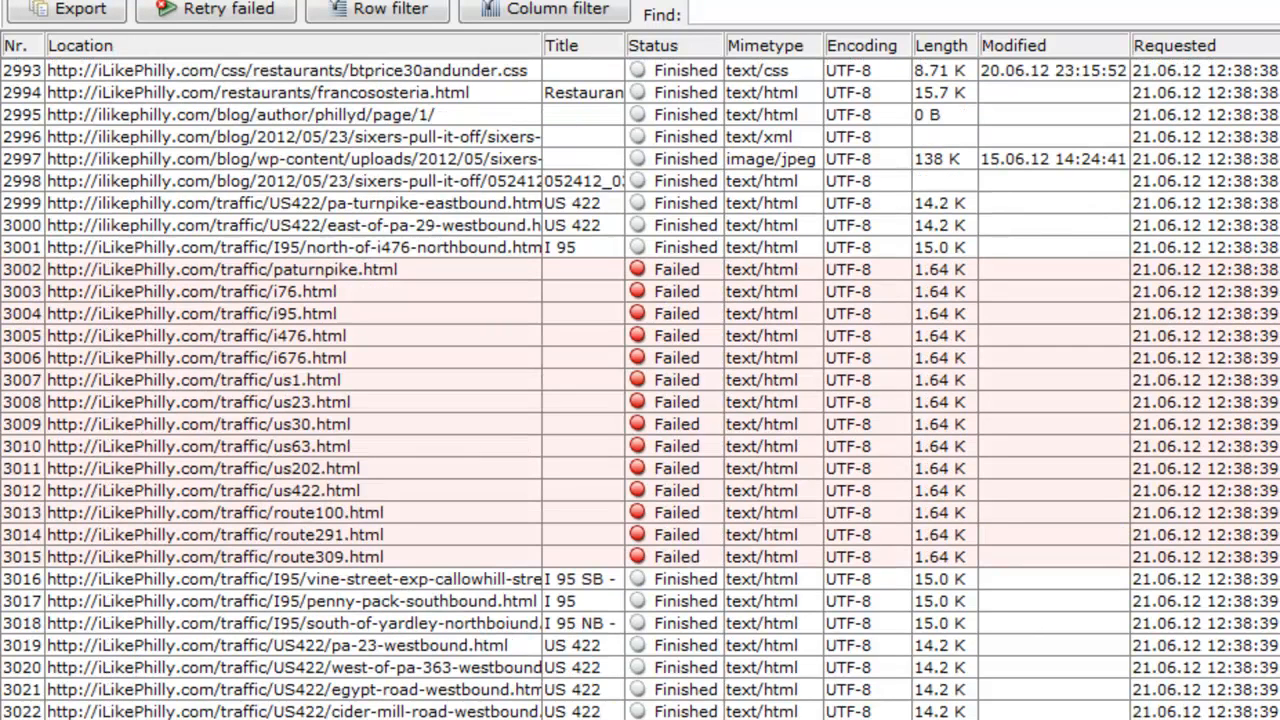
pyautogui.scroll(10, 640, 388)
pyautogui.scroll(-10, 640, 388)
pyautogui.click(480, 271)
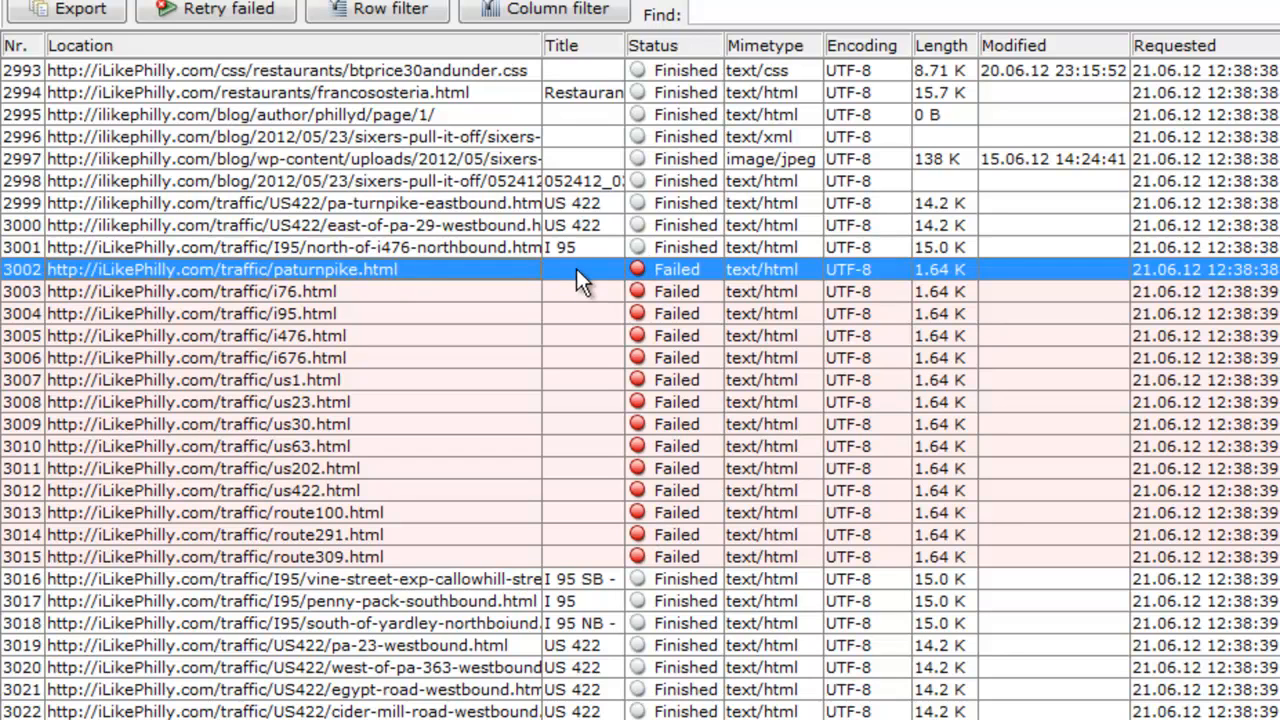
pyautogui.scroll(2, 643, 270)
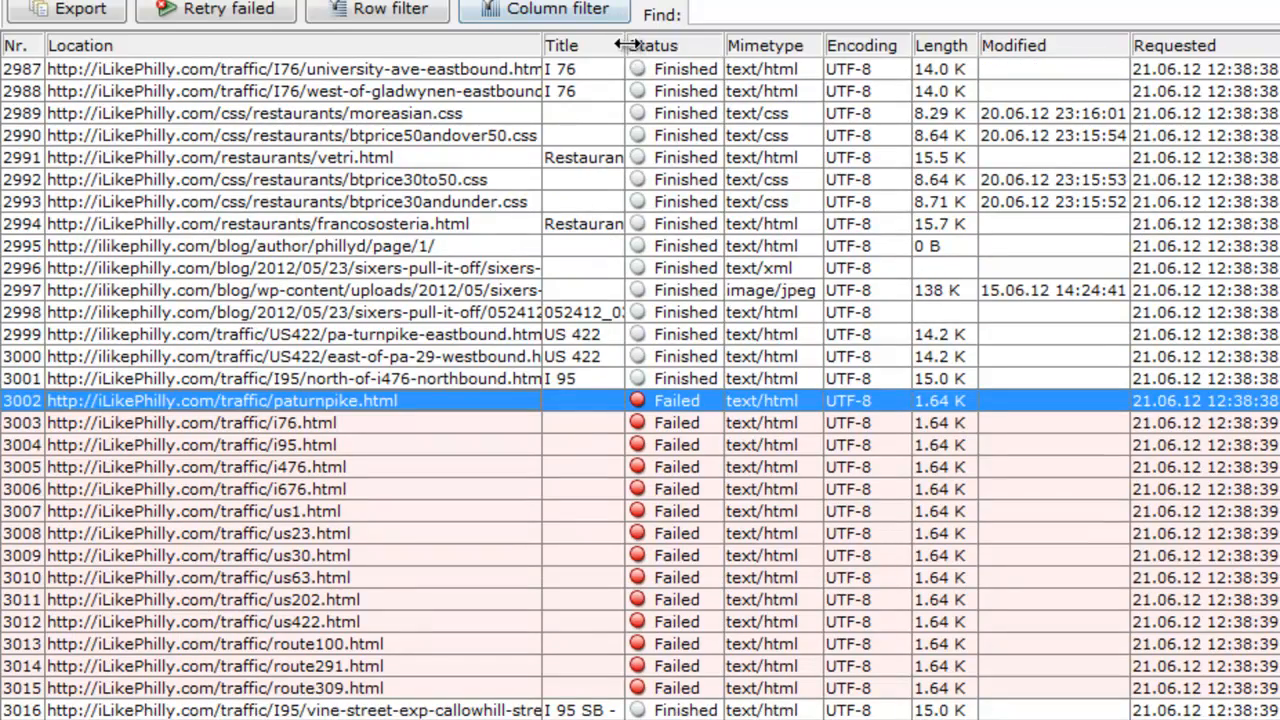
pyautogui.moveTo(625, 42); pyautogui.dragTo(832, 68)
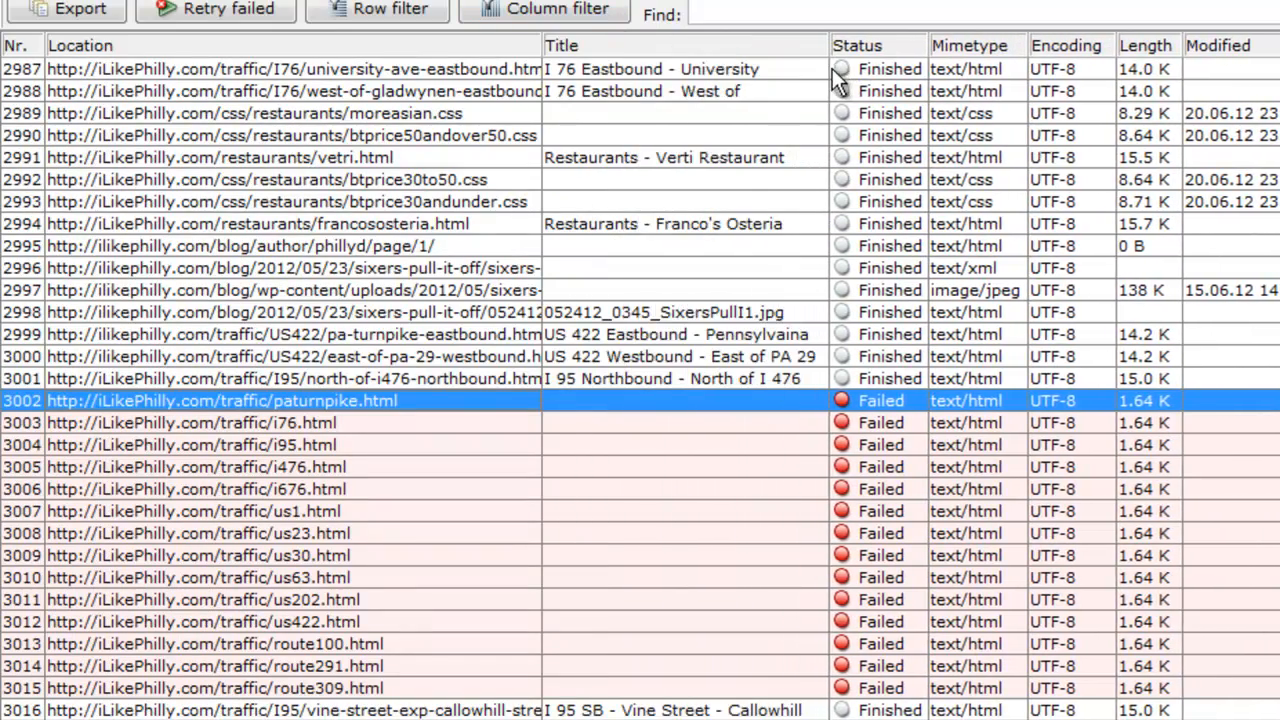
# Step: Examine the titles and statuses of the traffic pages listed above the failed block
pyautogui.click(656, 157)
pyautogui.scroll(15, 654, 161)
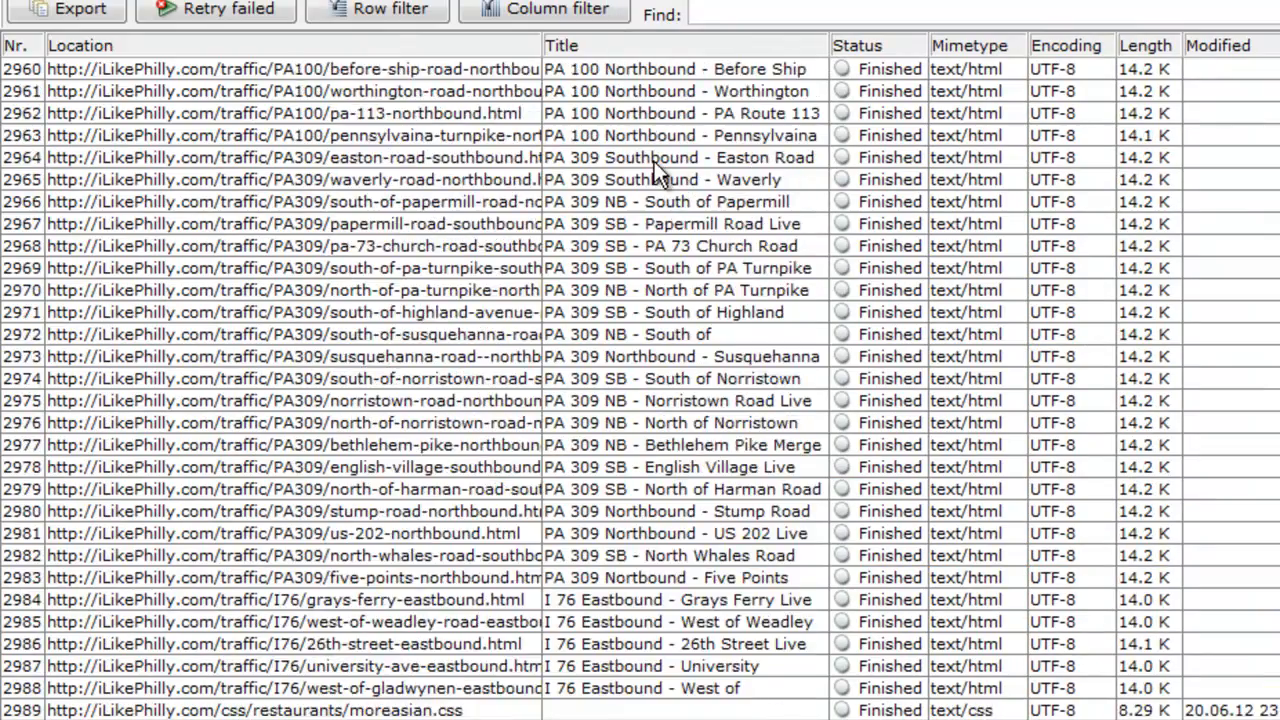
pyautogui.scroll(20, 654, 161)
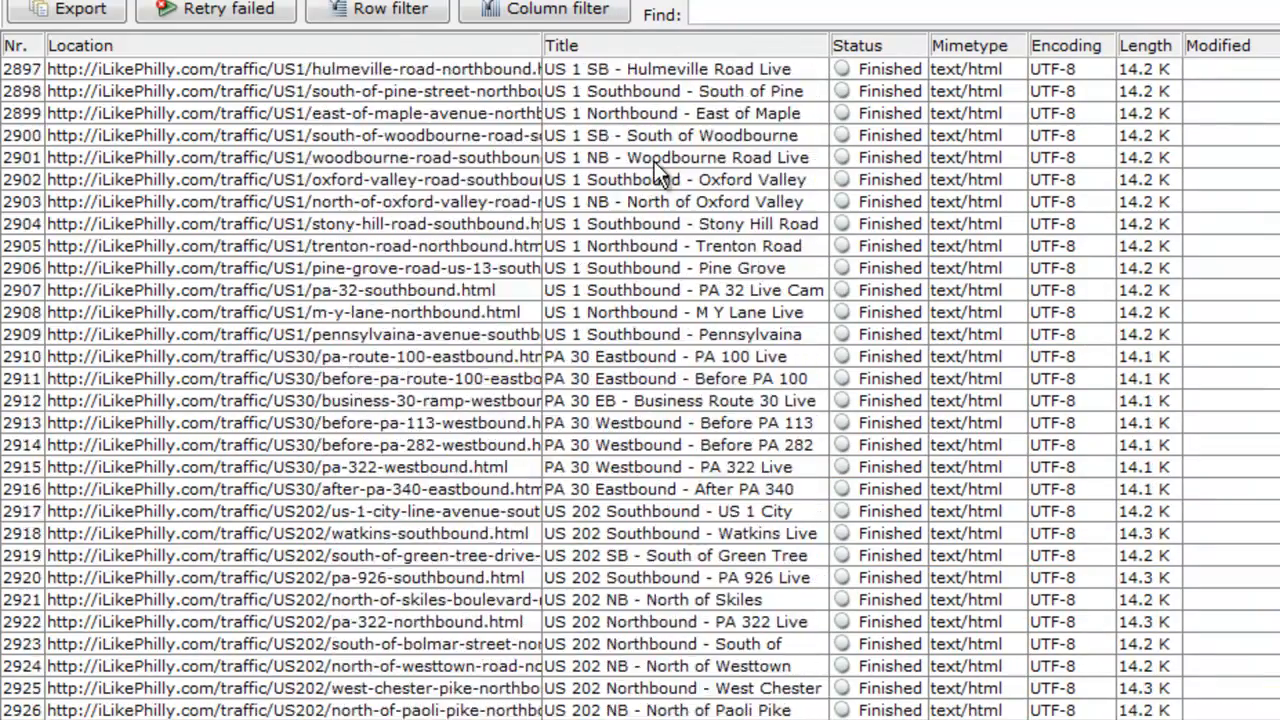
pyautogui.scroll(19, 654, 161)
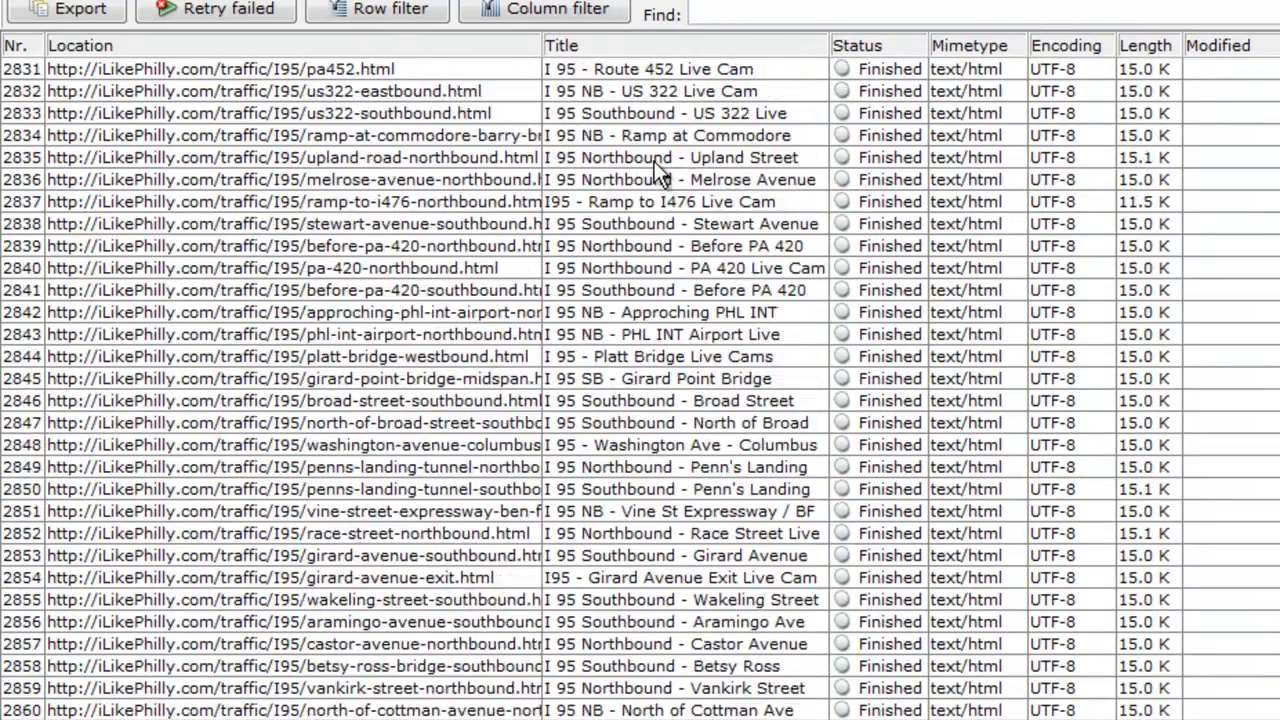
pyautogui.scroll(5, 654, 161)
pyautogui.scroll(-8, 654, 161)
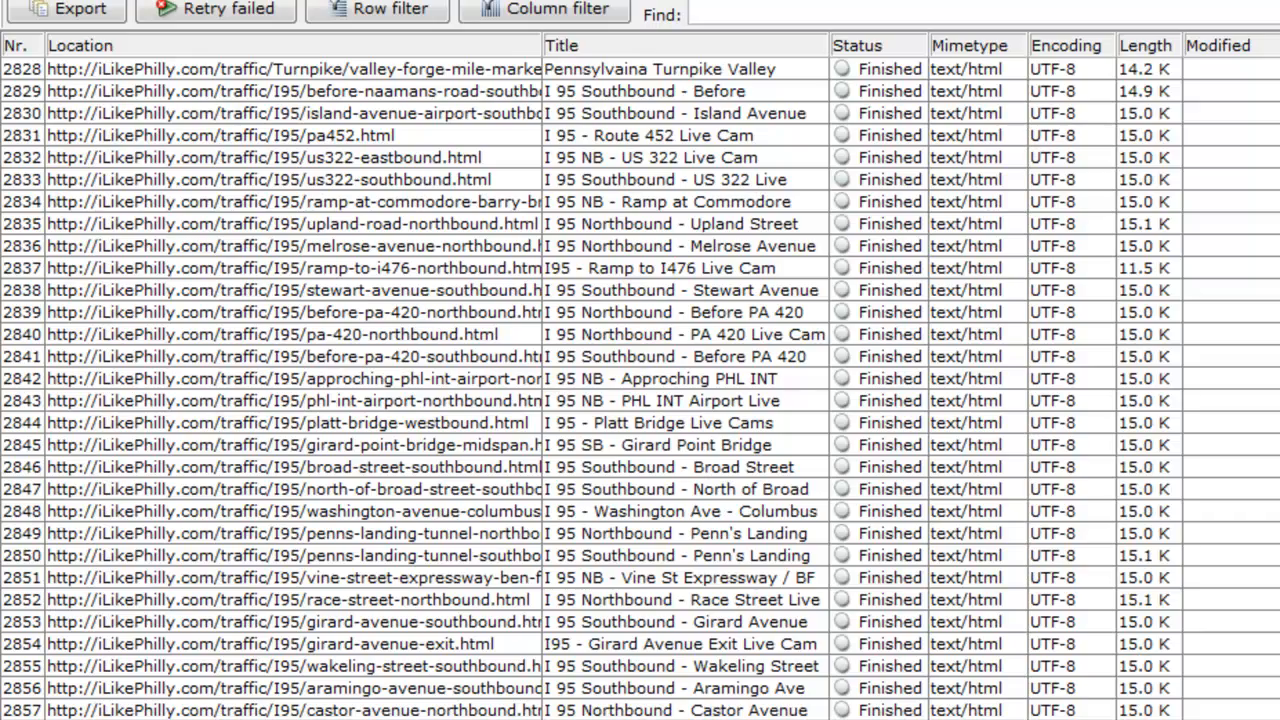
# Step: Remove all the failed traffic entries from paturnpike.html through route309.html from the sitemap
pyautogui.click(724, 402)
pyautogui.scroll(-17, 725, 402)
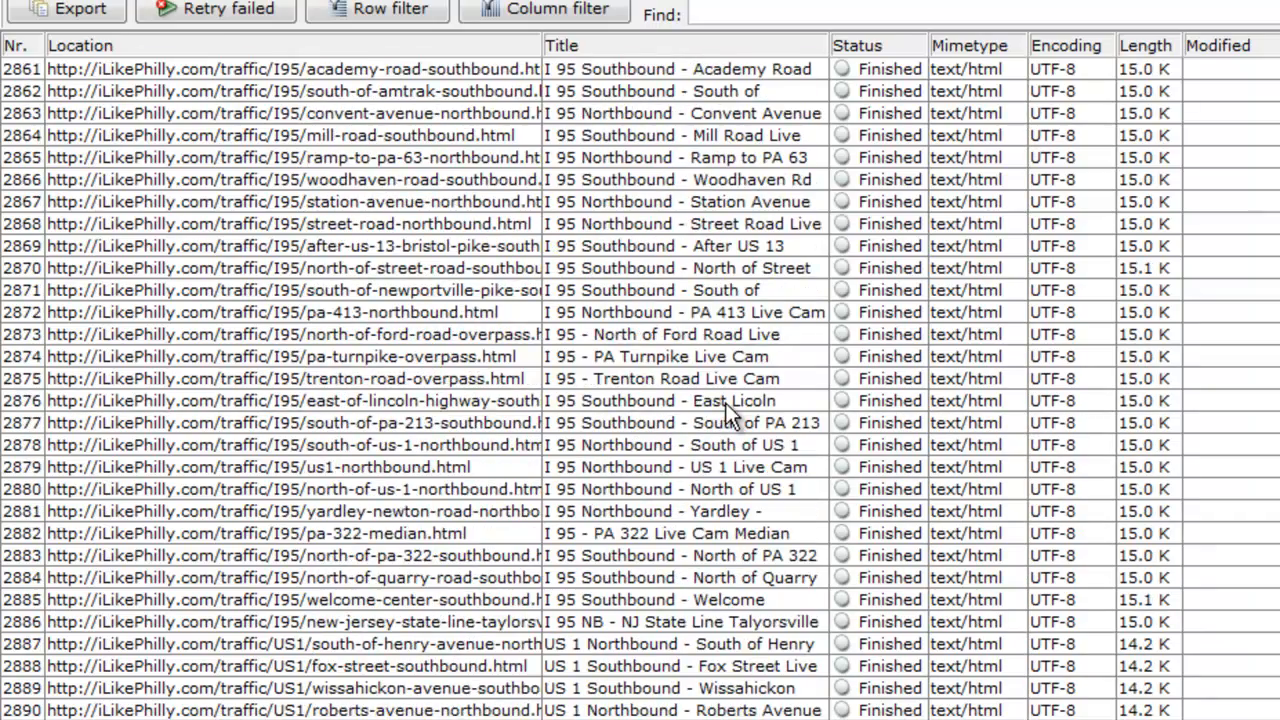
pyautogui.scroll(-20, 725, 402)
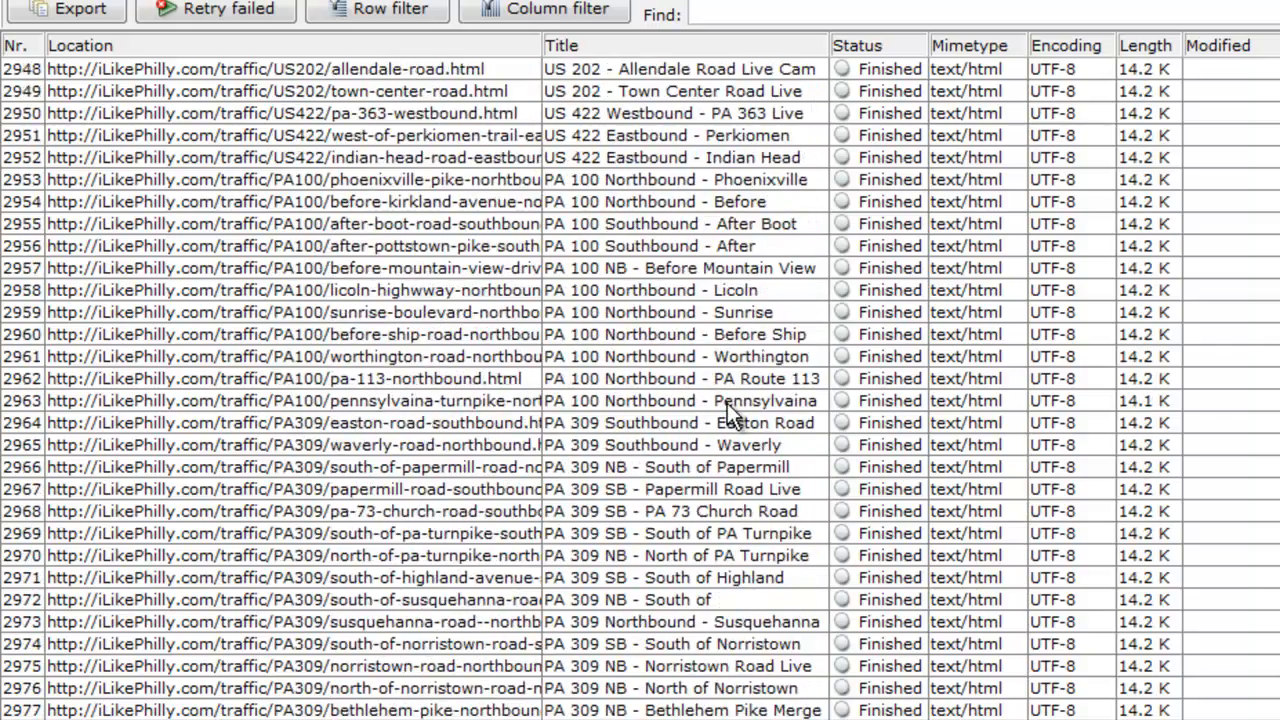
pyautogui.scroll(-7, 727, 410)
pyautogui.click(743, 270)
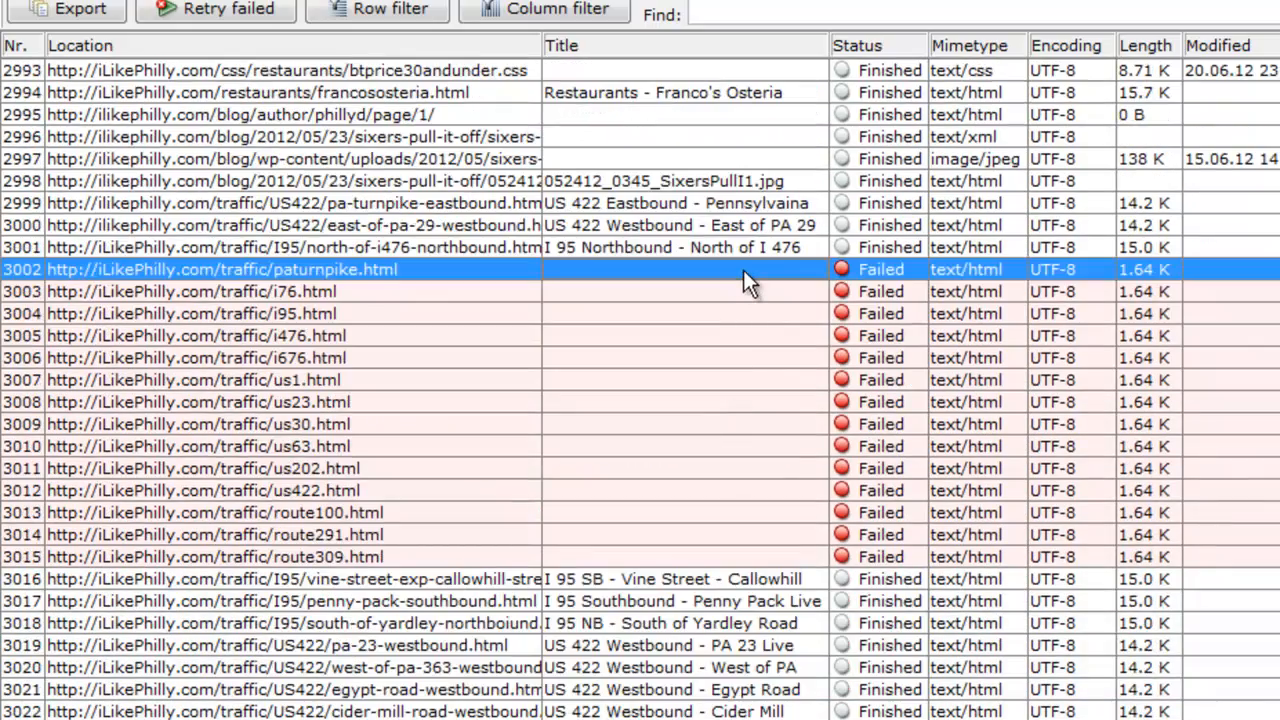
pyautogui.keyDown('shift'); pyautogui.click(754, 557); pyautogui.keyUp('shift')
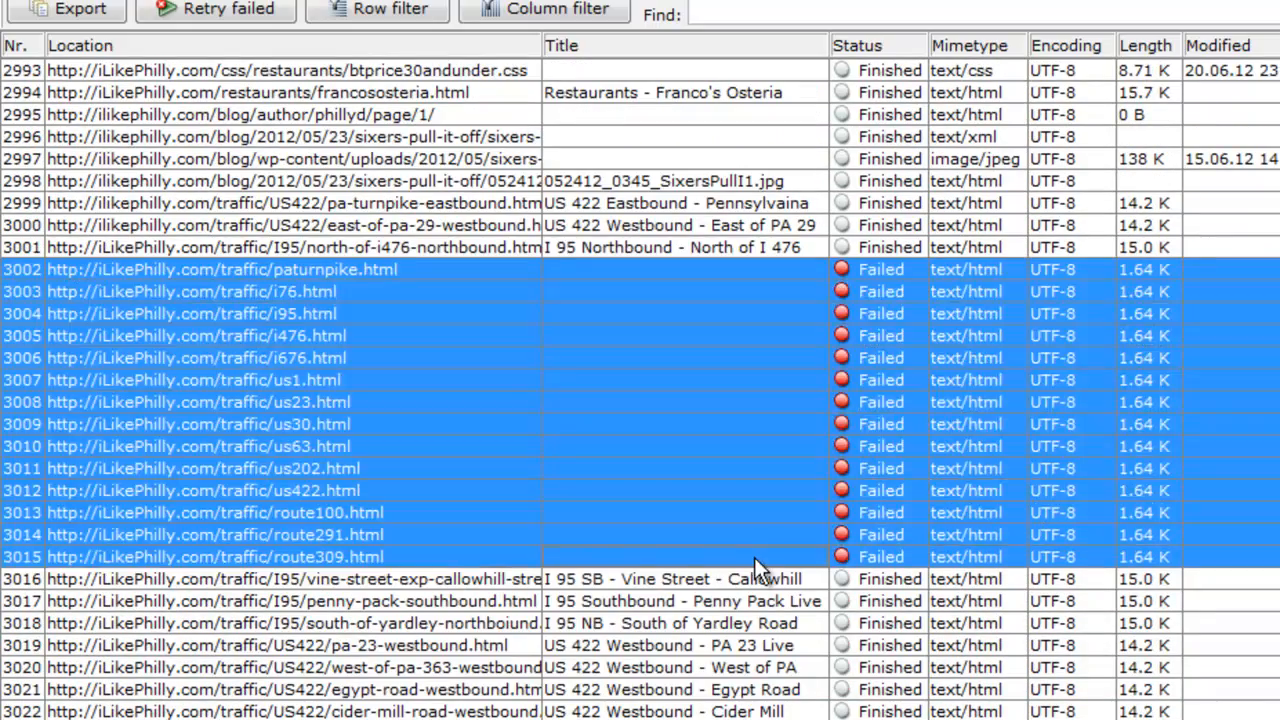
pyautogui.rightClick(757, 494)
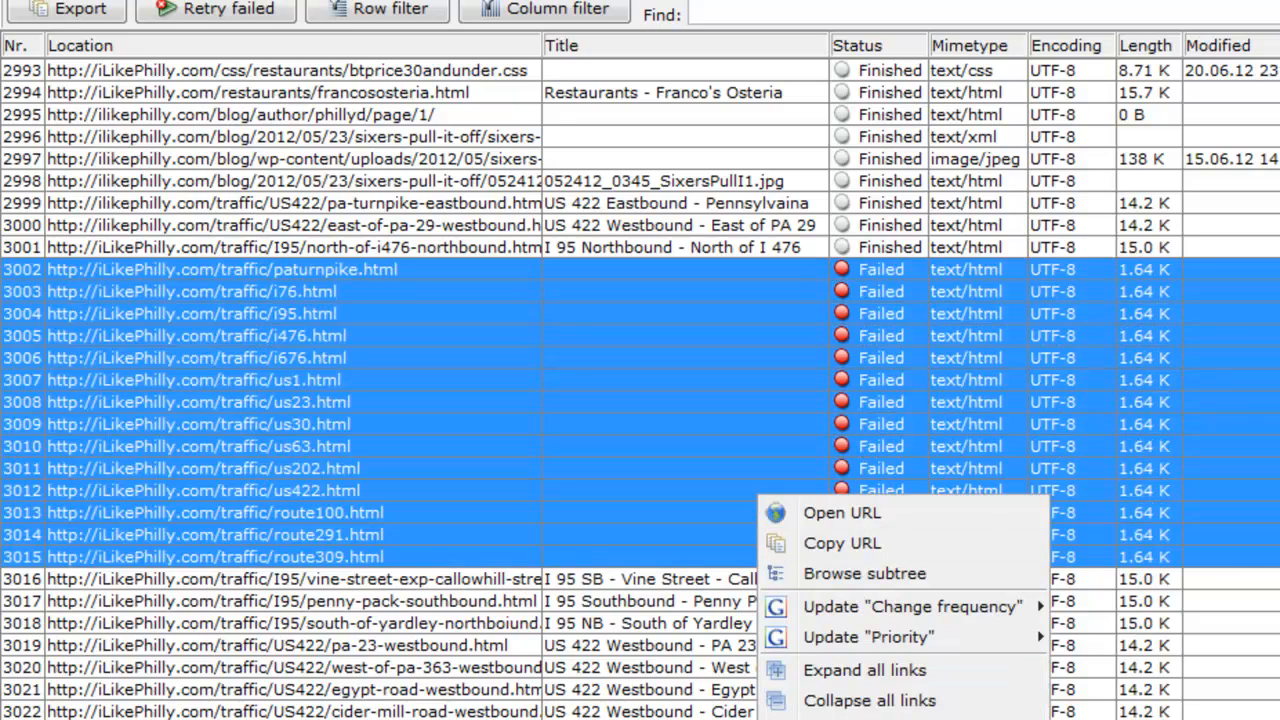
pyautogui.press('Delete')
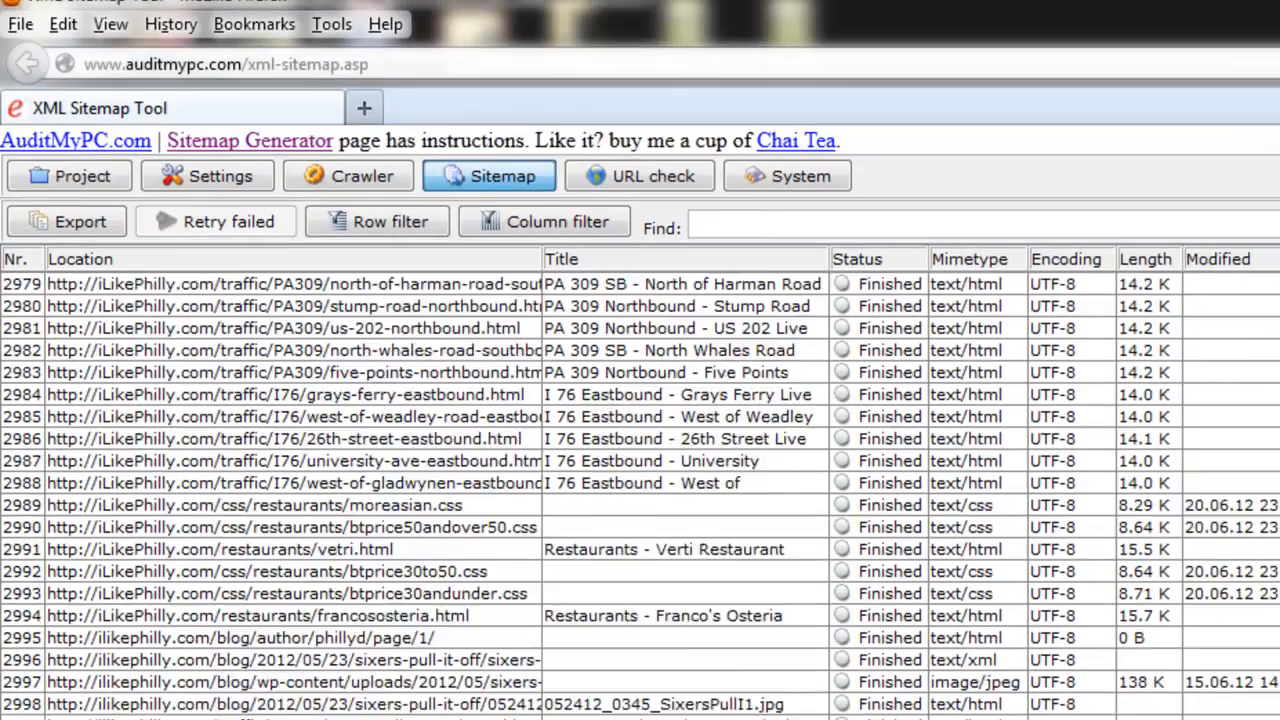
# Step: Check the statuses of the remaining sitemap entries above the removed traffic pages
pyautogui.scroll(9, 640, 500)
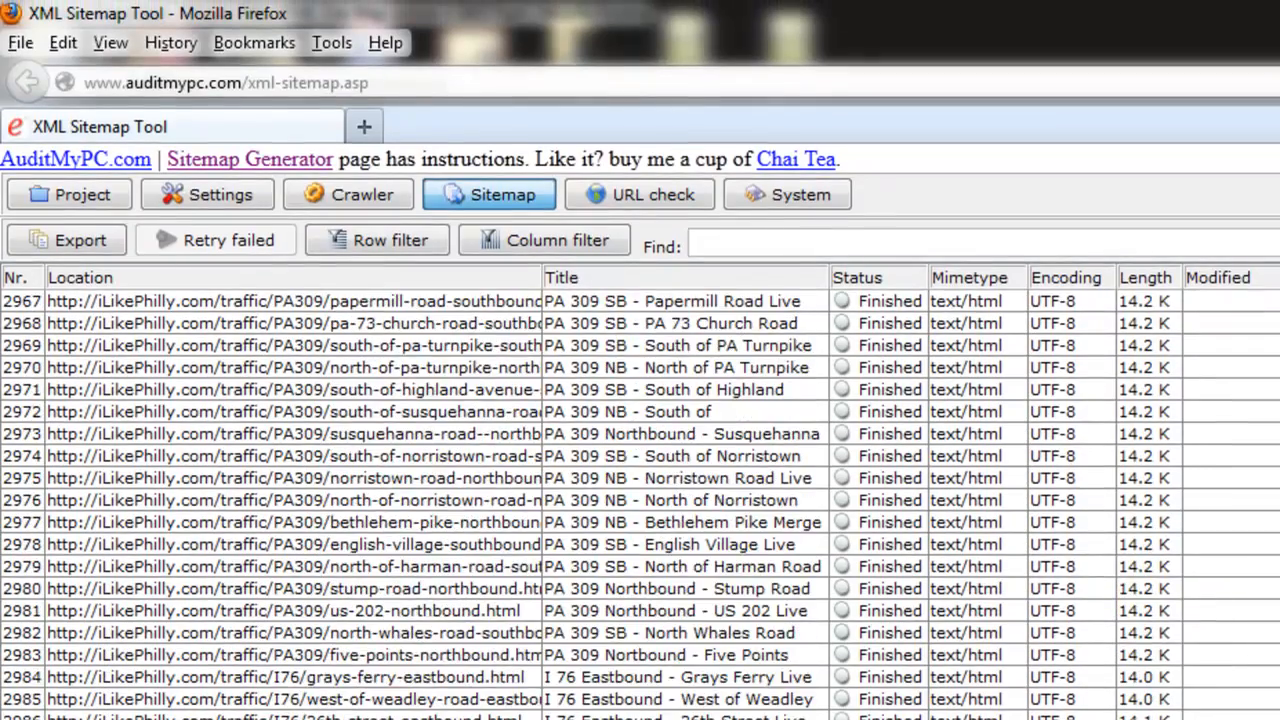
pyautogui.scroll(4, 640, 500)
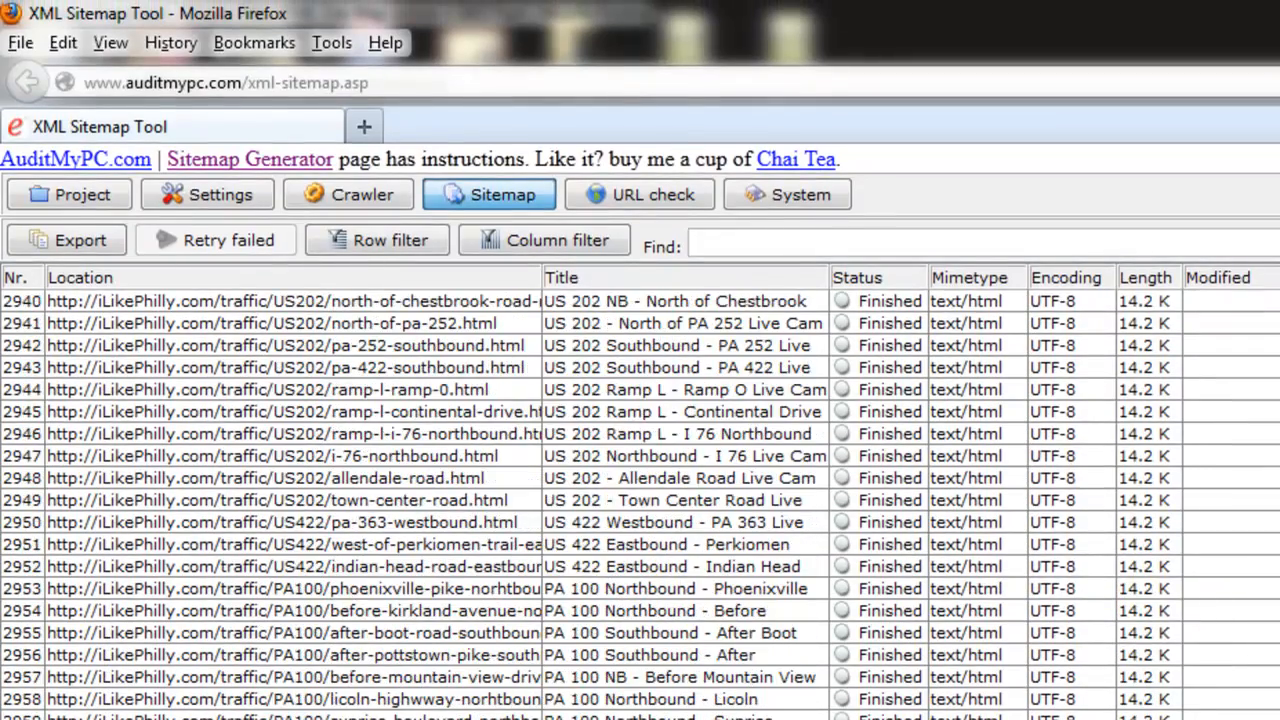
pyautogui.scroll(-11, 640, 500)
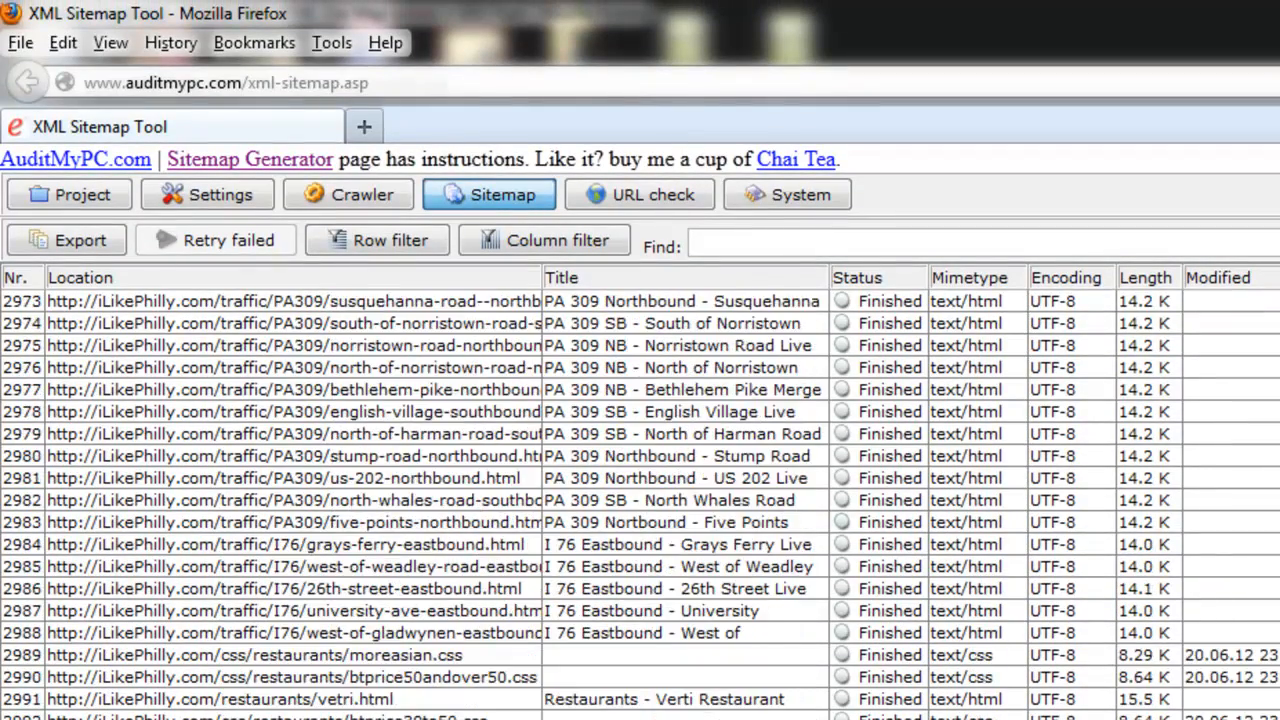
pyautogui.scroll(20, 640, 500)
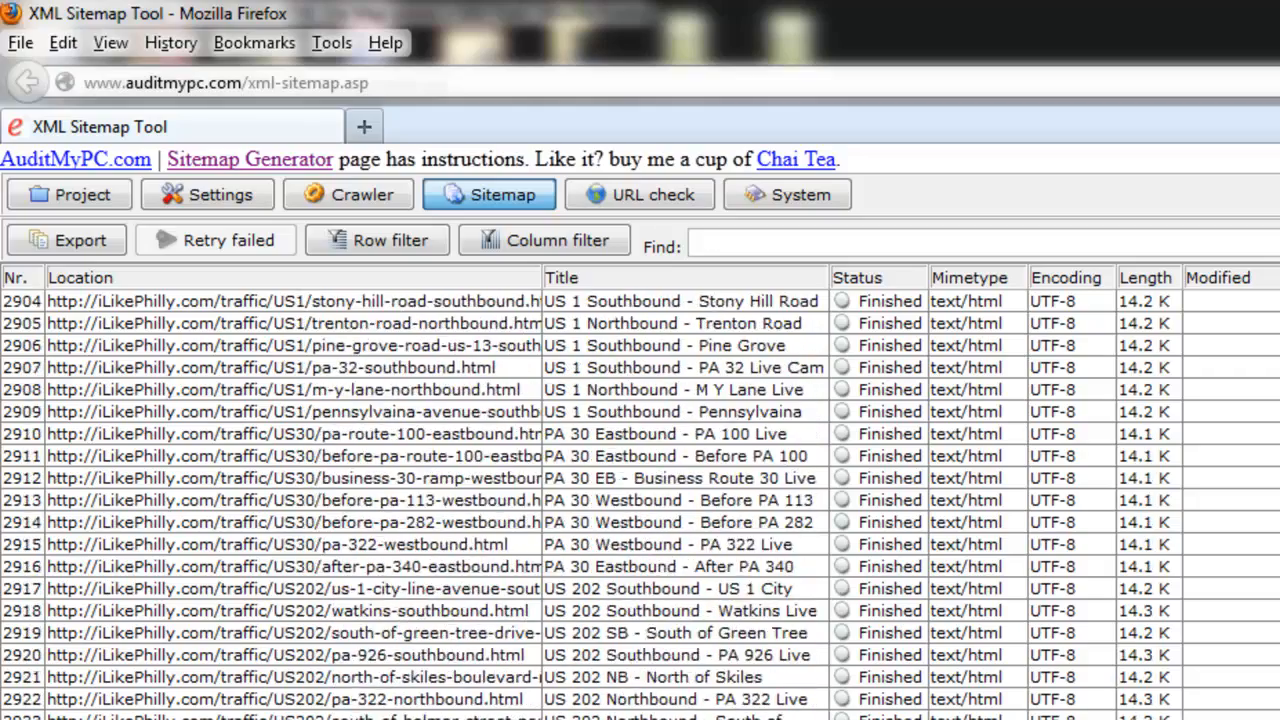
pyautogui.scroll(20, 801, 497)
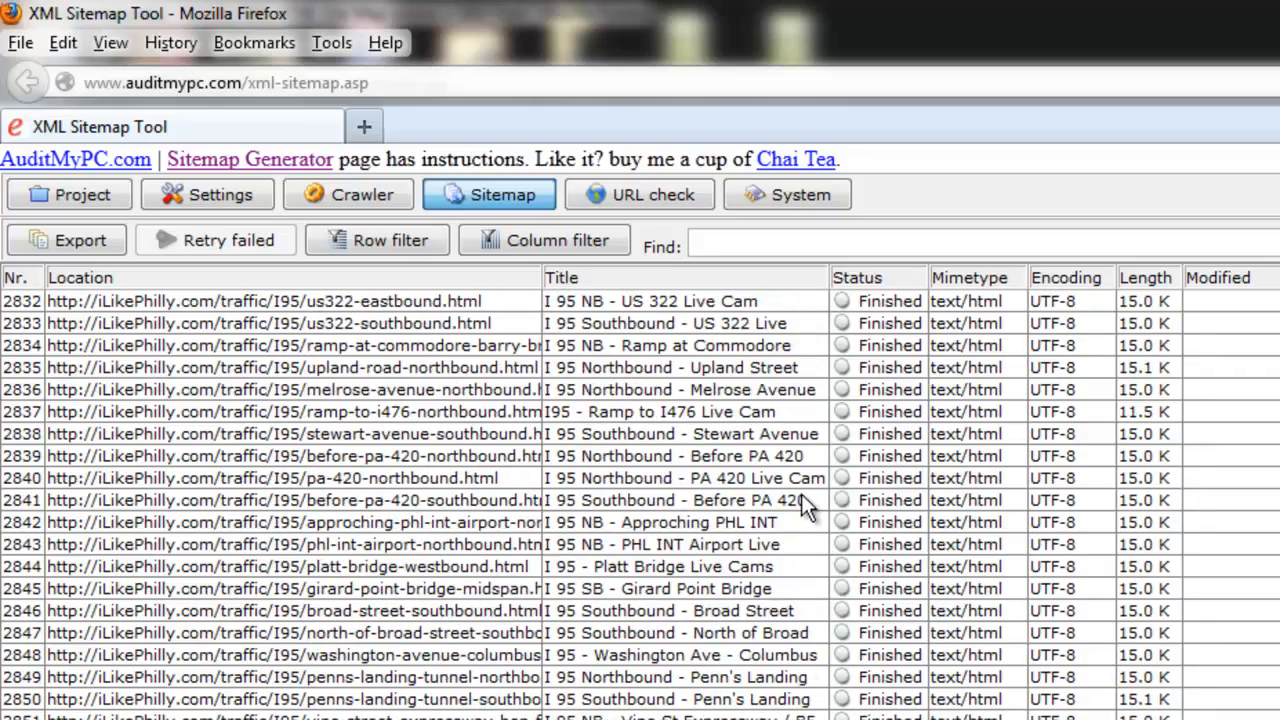
pyautogui.scroll(9, 801, 494)
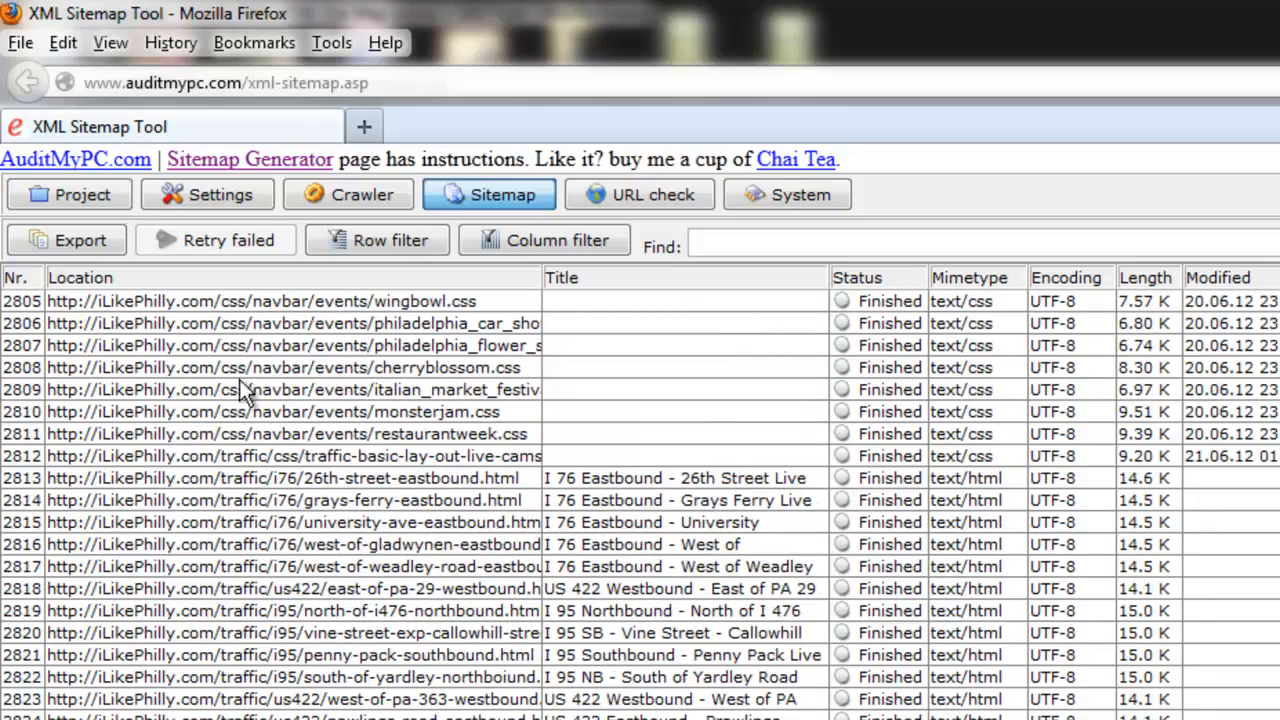
# Step: Export the cleaned list as a Sitemap XML file named New sitemap_sitemap2.xml in My Documents
pyautogui.click(67, 241)
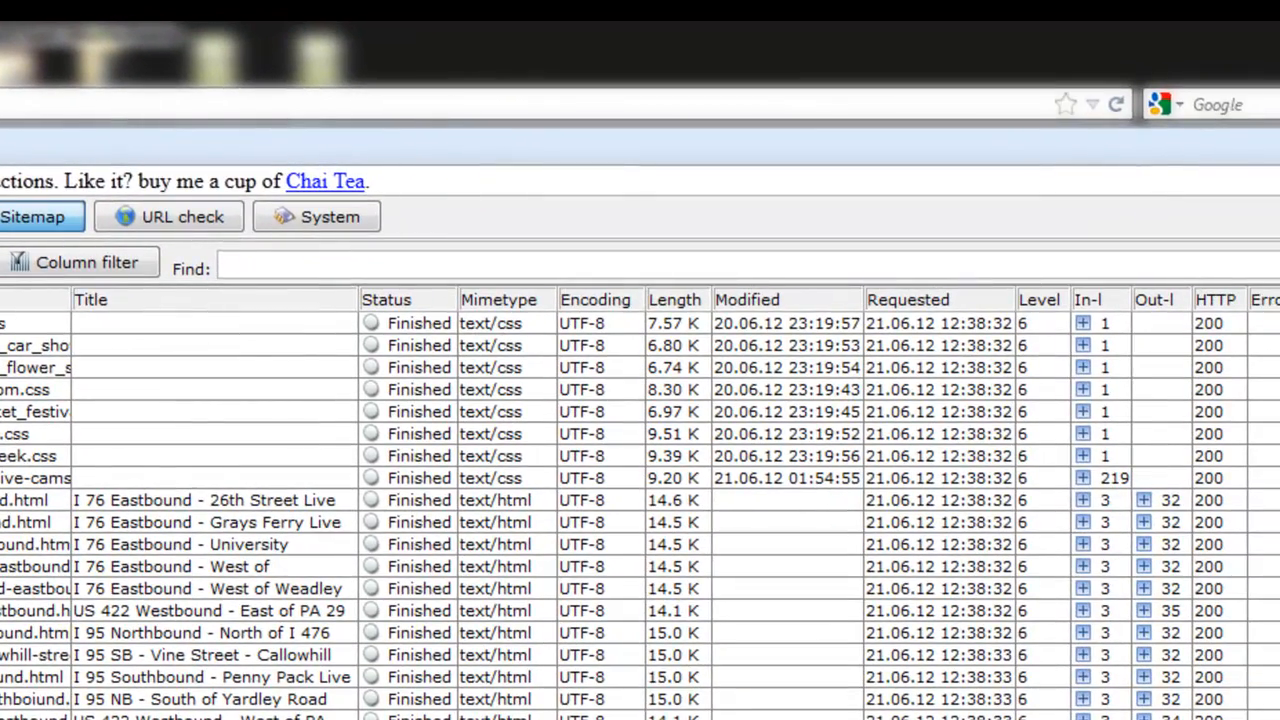
pyautogui.click(2, 287)
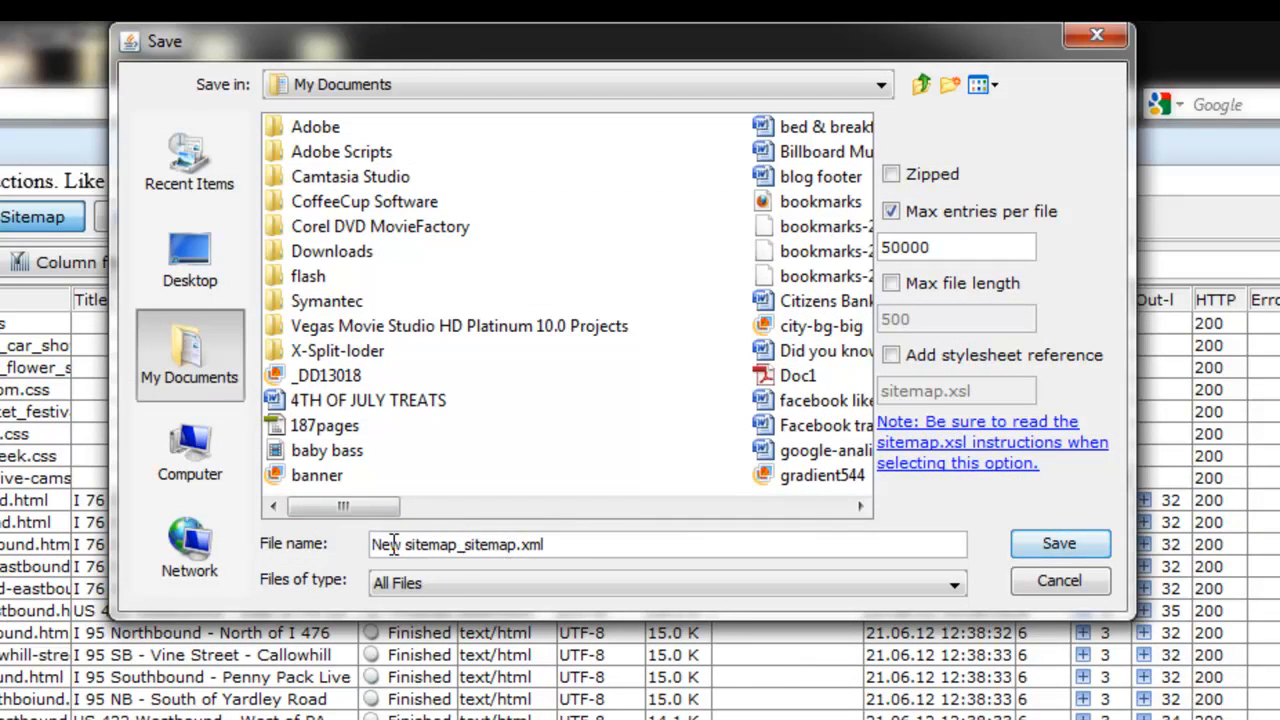
pyautogui.click(518, 543)
pyautogui.write('2')
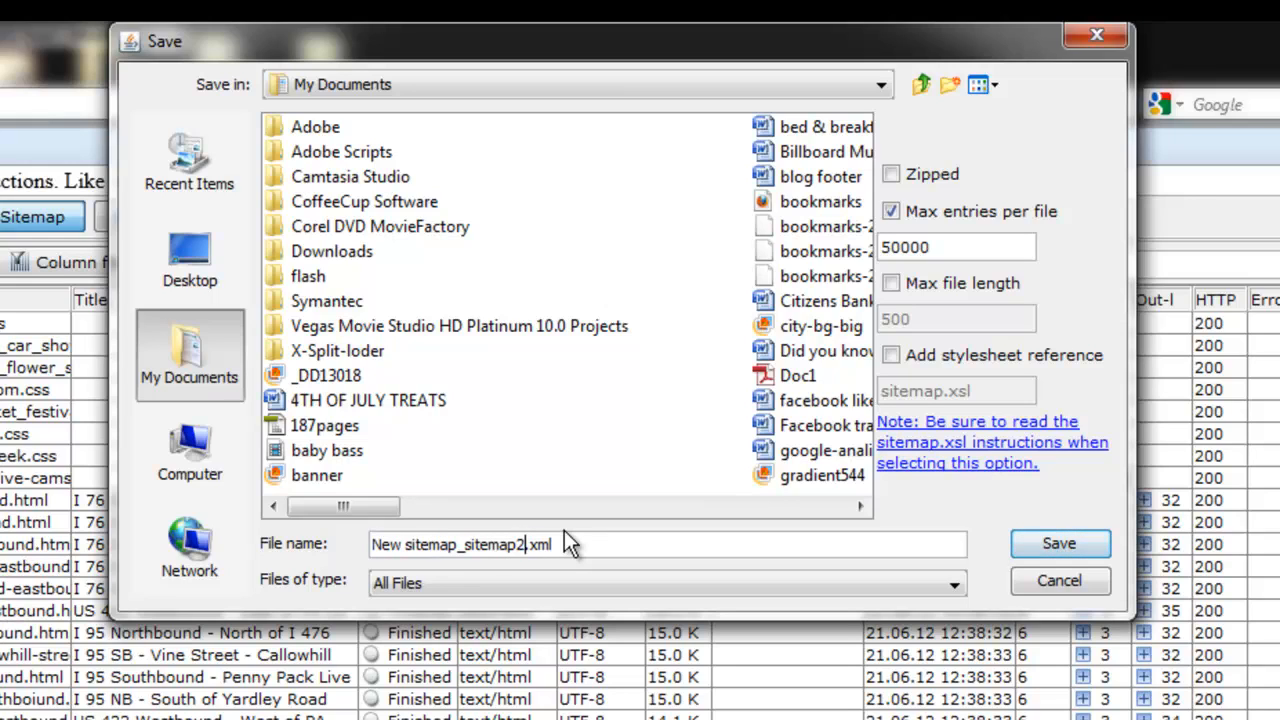
pyautogui.click(1065, 548)
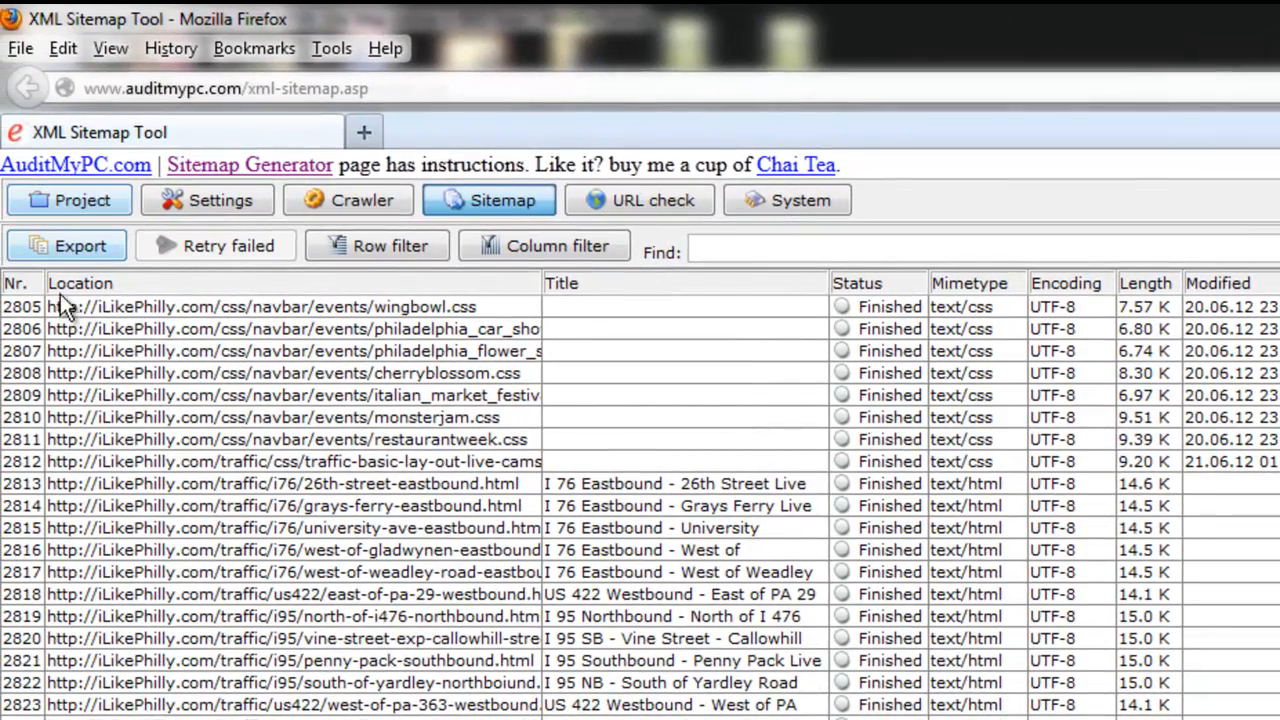
# Step: Export the list as HTML (sitemap only) to My Documents under the name New sitemap_sitemap2.html
pyautogui.click(63, 238)
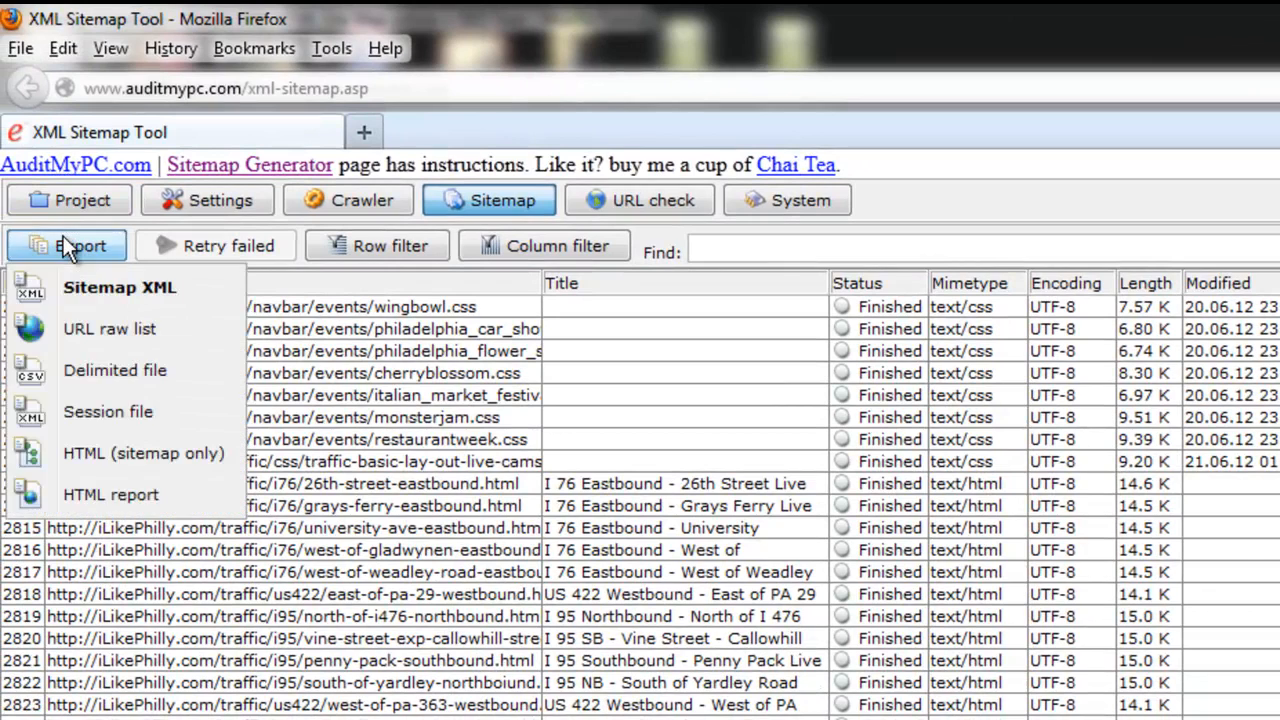
pyautogui.click(86, 459)
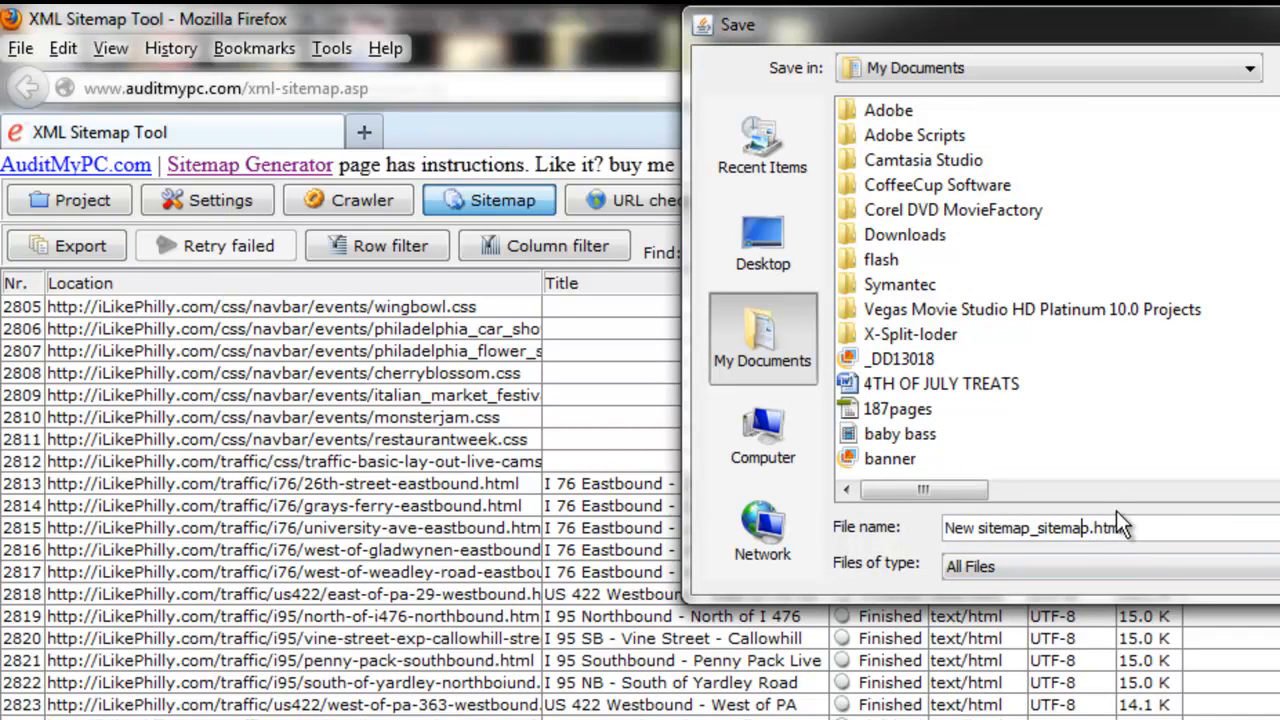
pyautogui.click(1090, 528)
pyautogui.write('2')
pyautogui.press('Return')
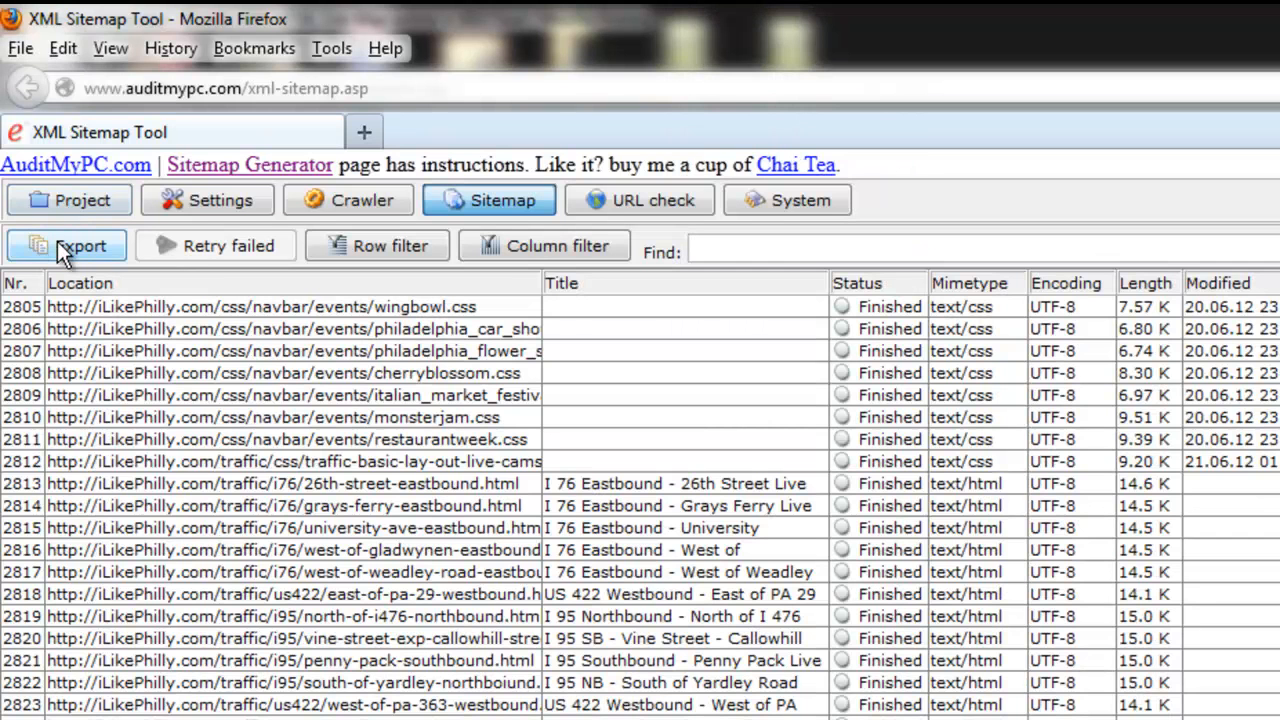
# Step: Export the list as an HTML report to My Documents under the name New sitemap_report2.html
pyautogui.click(63, 241)
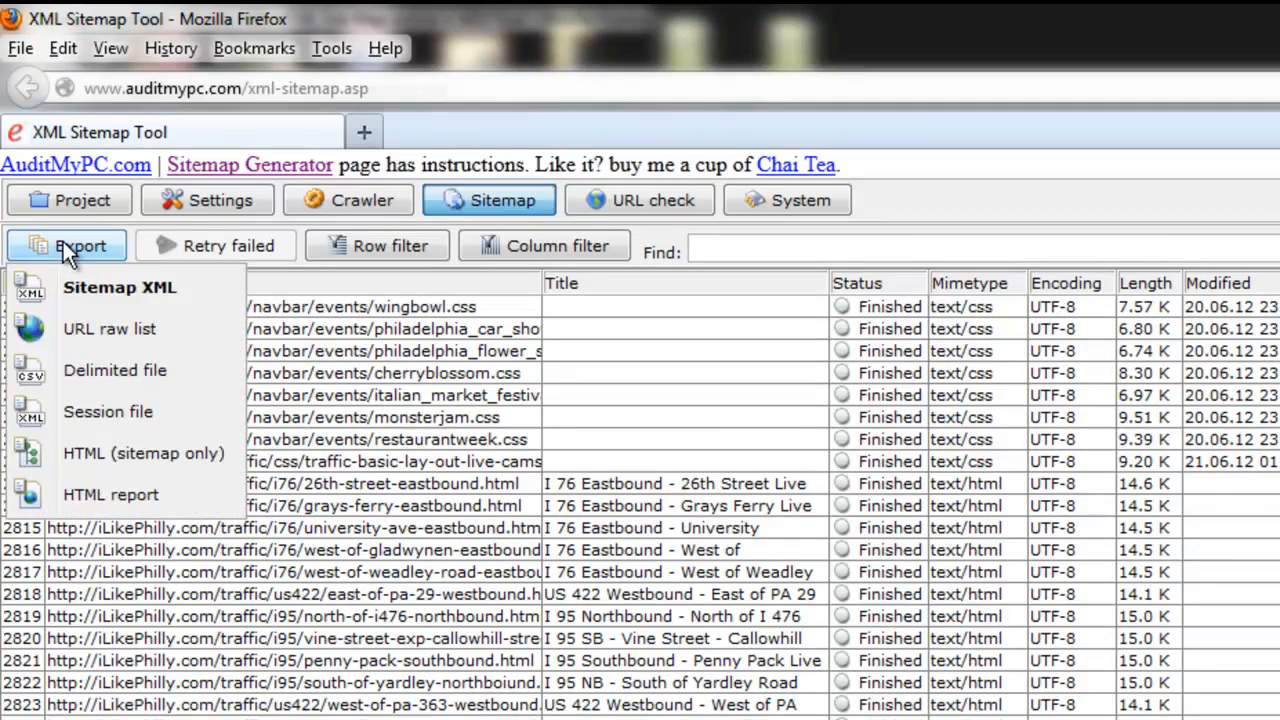
pyautogui.click(80, 495)
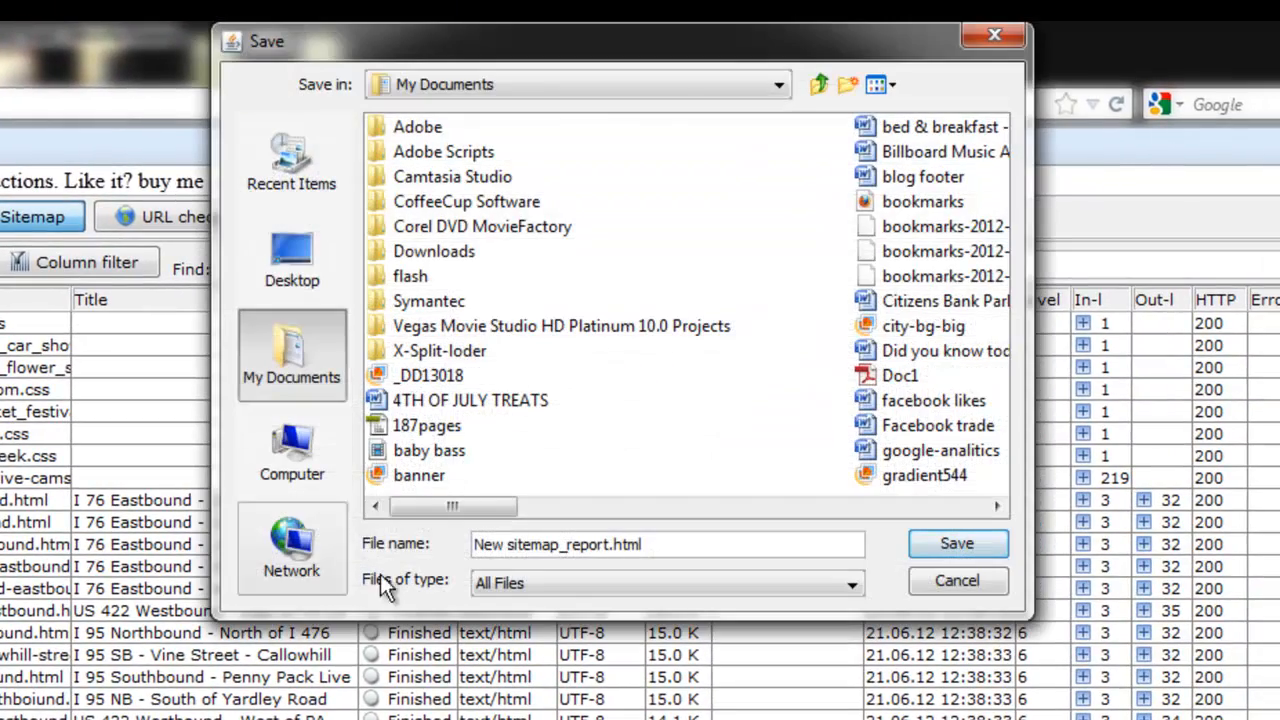
pyautogui.click(607, 544)
pyautogui.write('2')
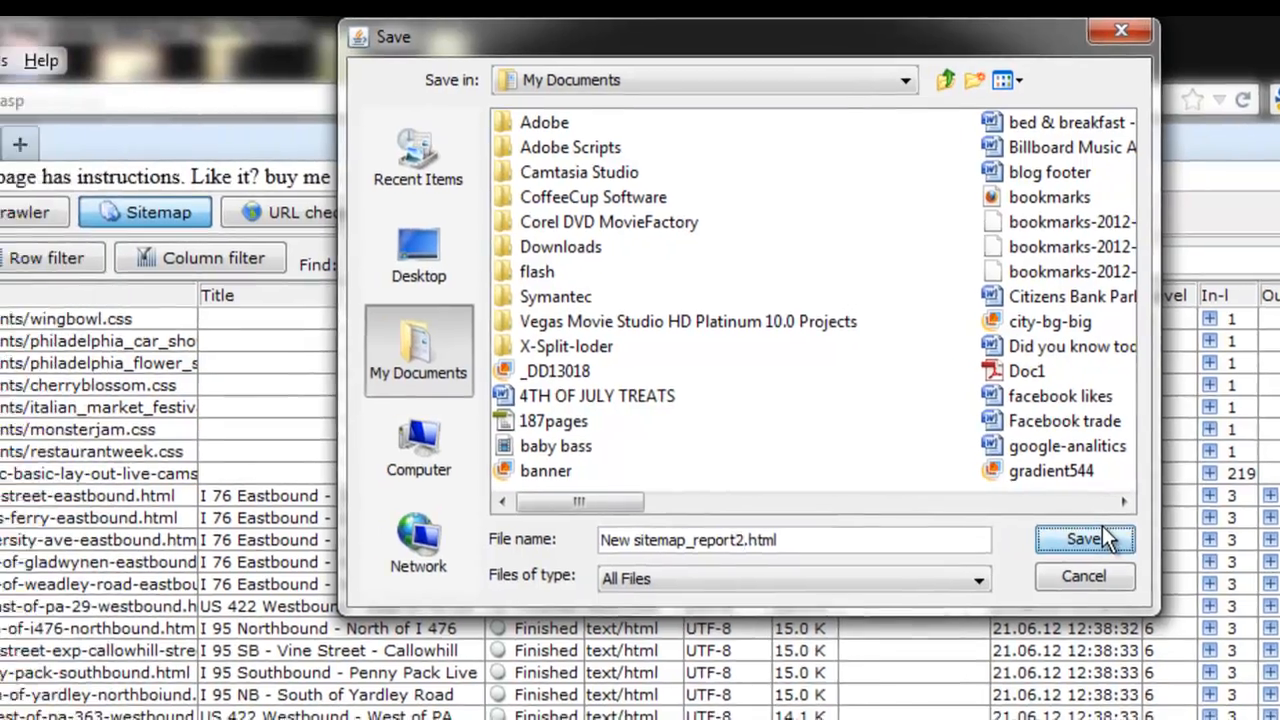
pyautogui.click(957, 543)
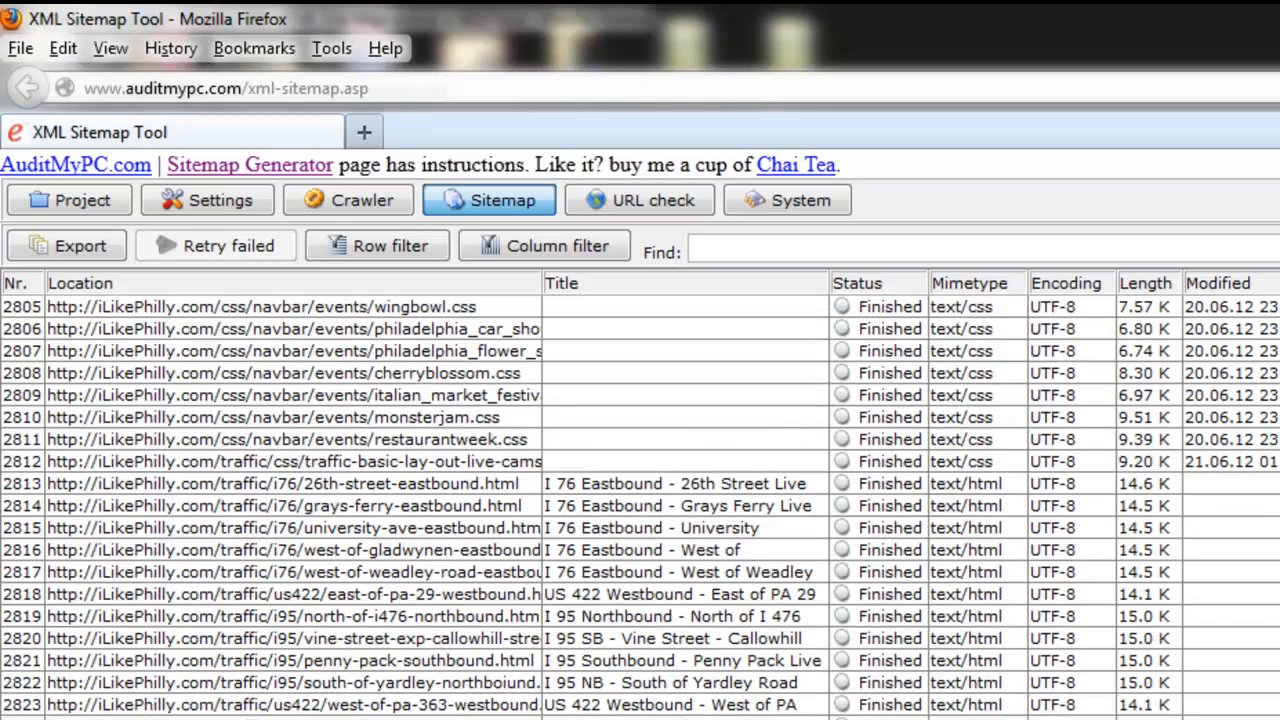
# Step: Save the crawl project to the Desktop as New sitemap.xml
pyautogui.click(32, 195)
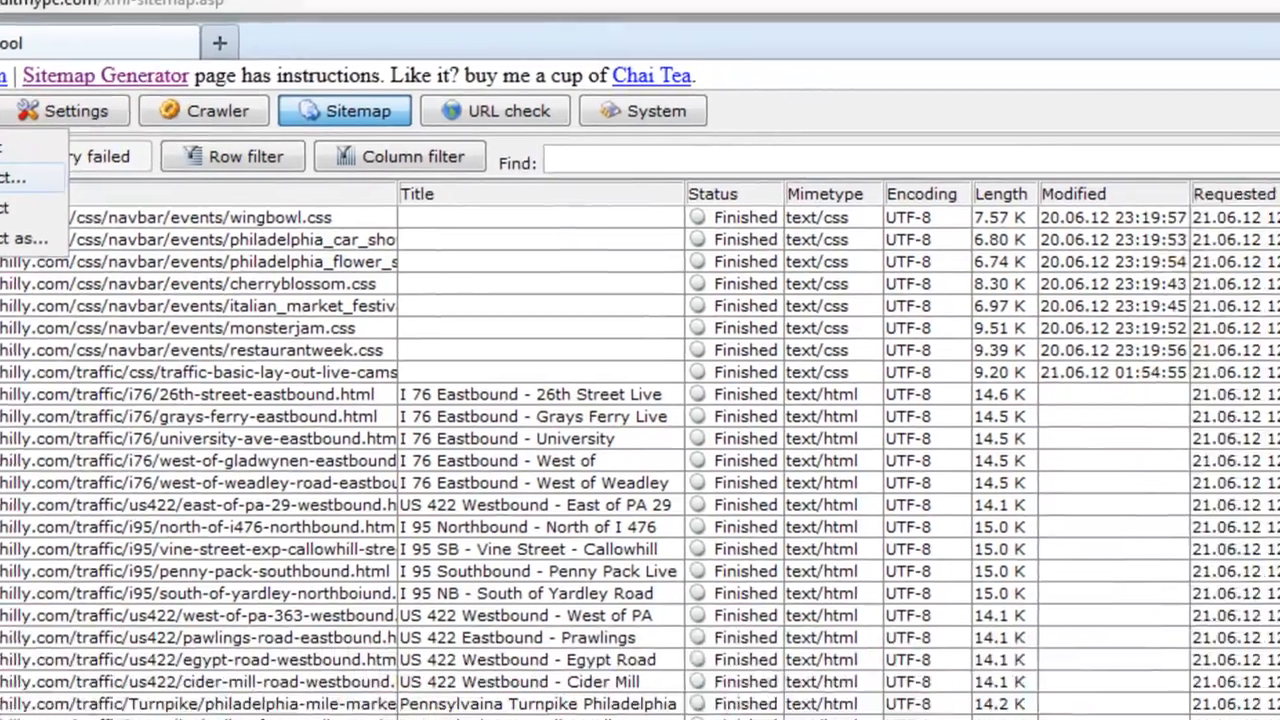
pyautogui.click(75, 298)
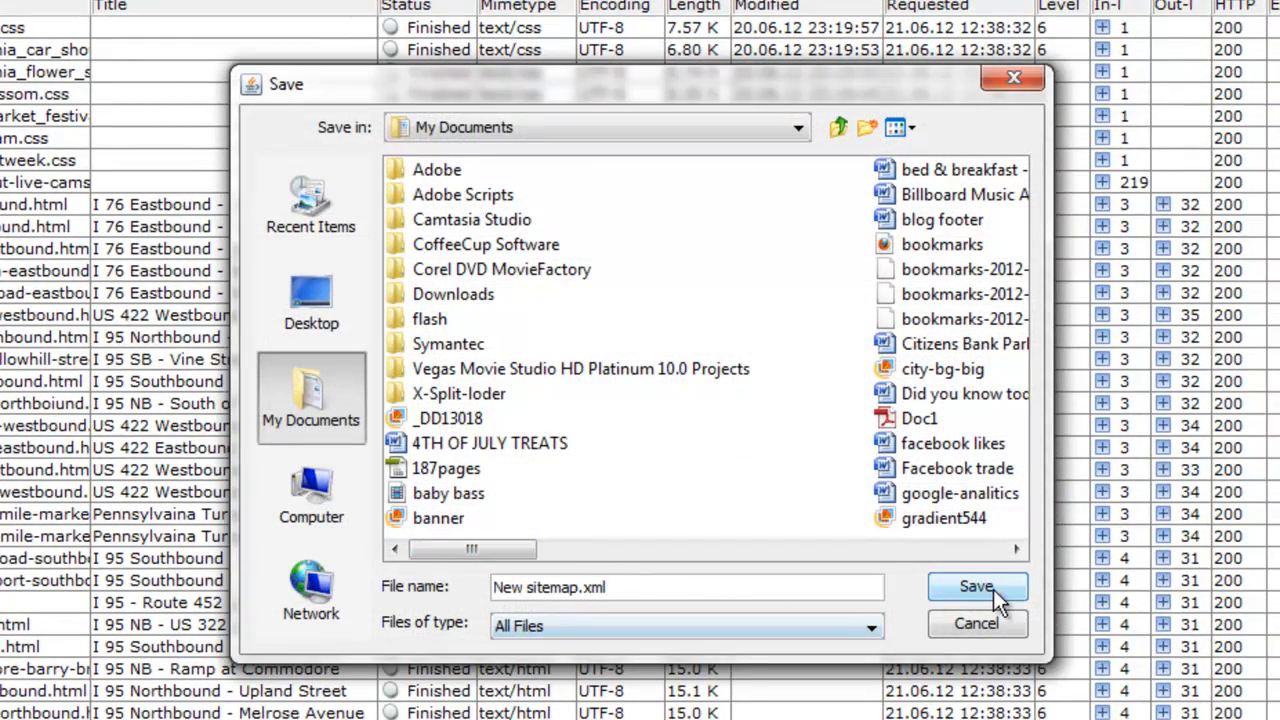
pyautogui.click(836, 128)
pyautogui.click(836, 128)
pyautogui.click(836, 128)
pyautogui.click(836, 128)
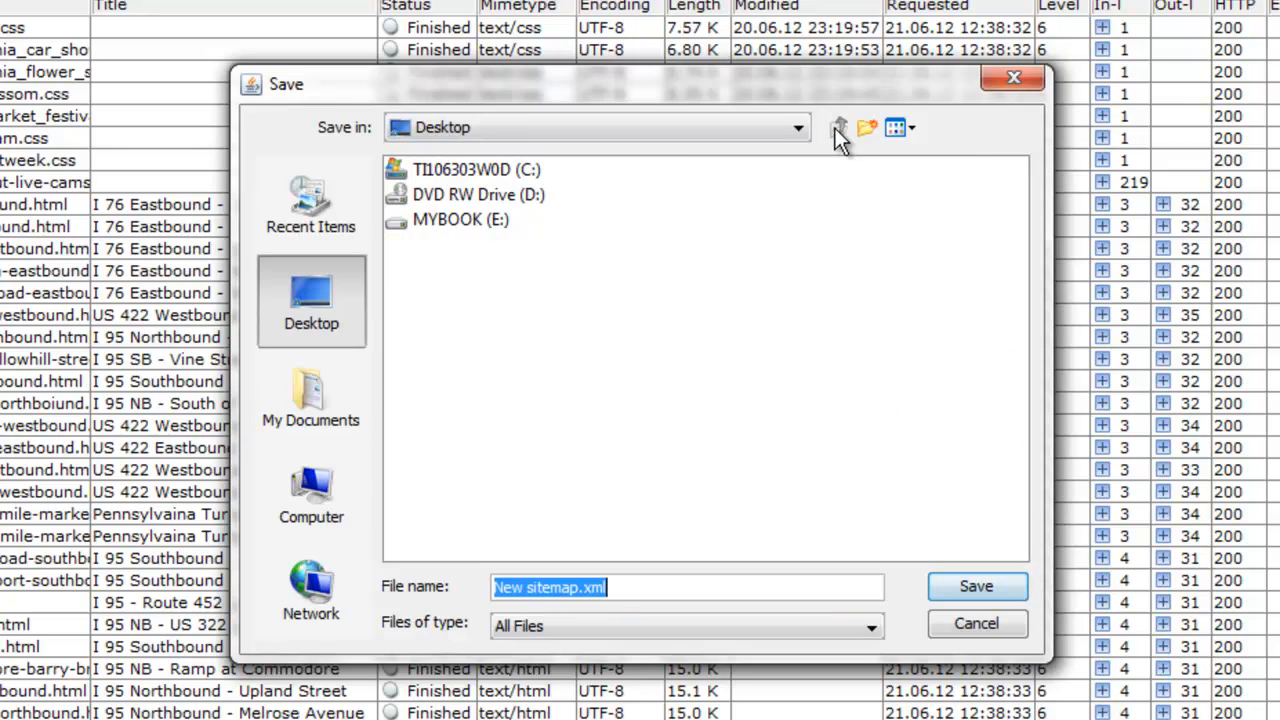
pyautogui.click(976, 590)
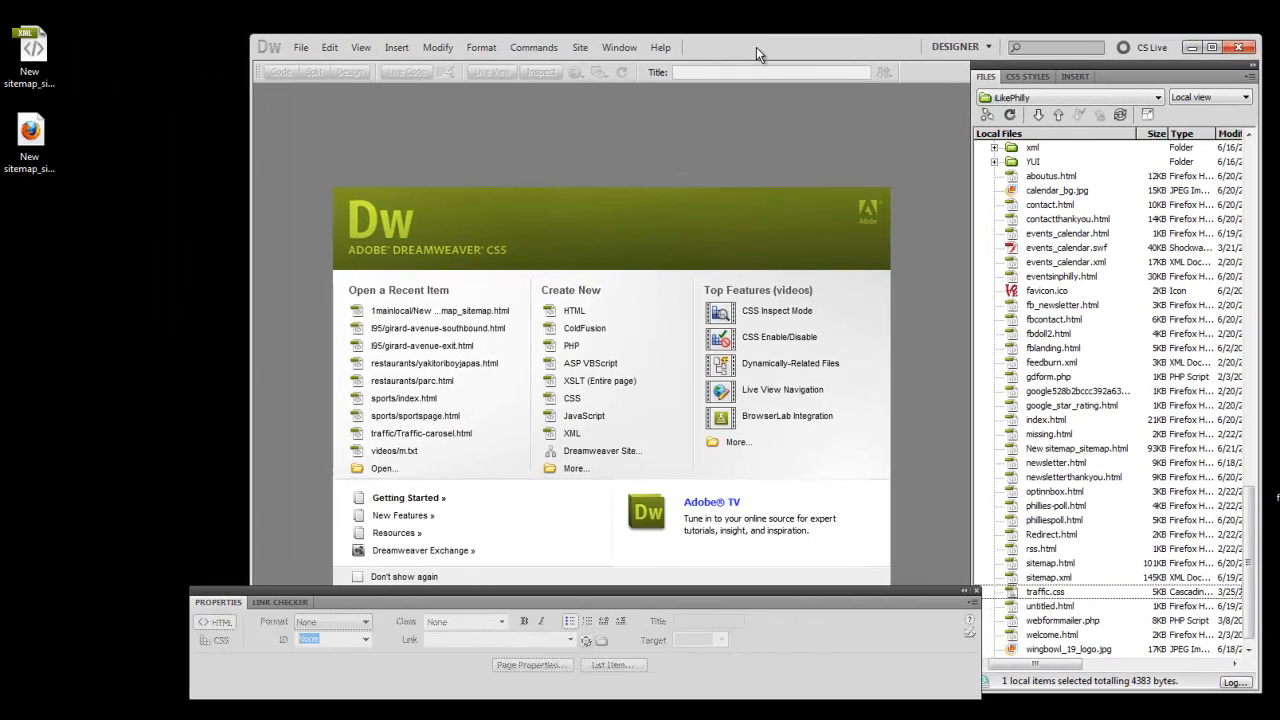
# Step: Switch to Dreamweaver and add the exported HTML sitemap from the desktop to the local files of the iLikePhilly site
pyautogui.click(38, 143)
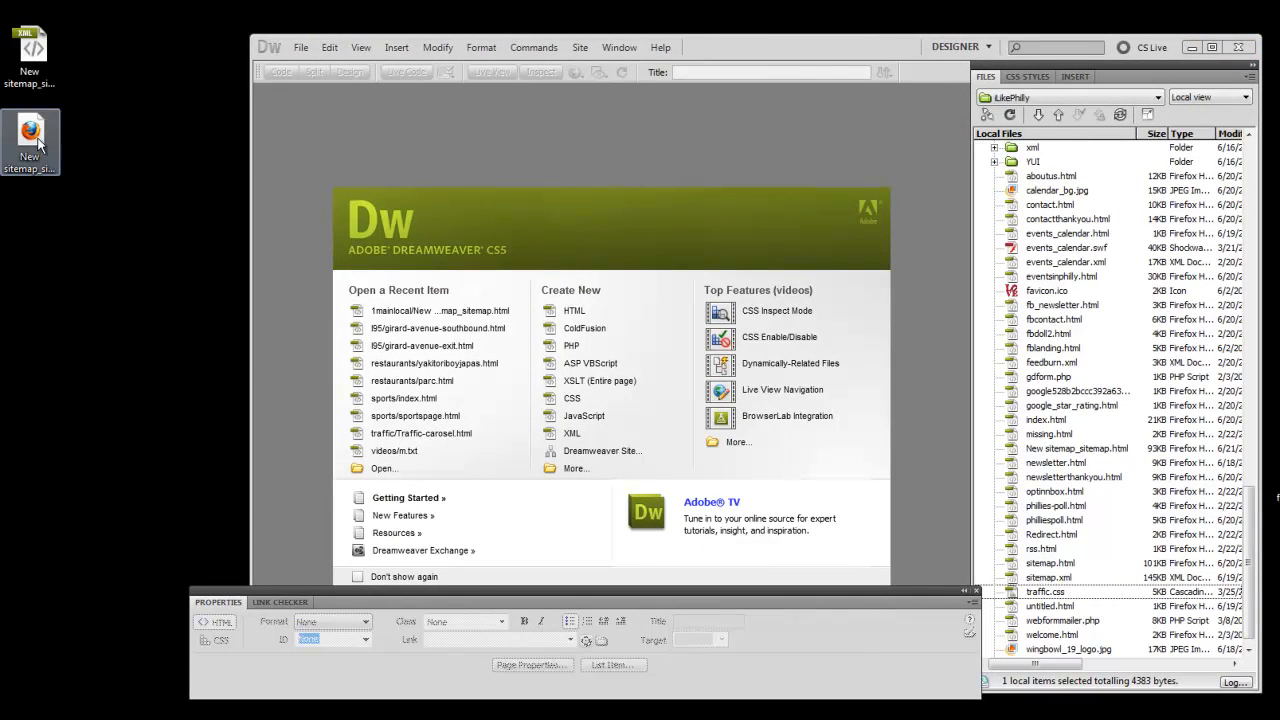
pyautogui.moveTo(38, 143); pyautogui.dragTo(1078, 620)
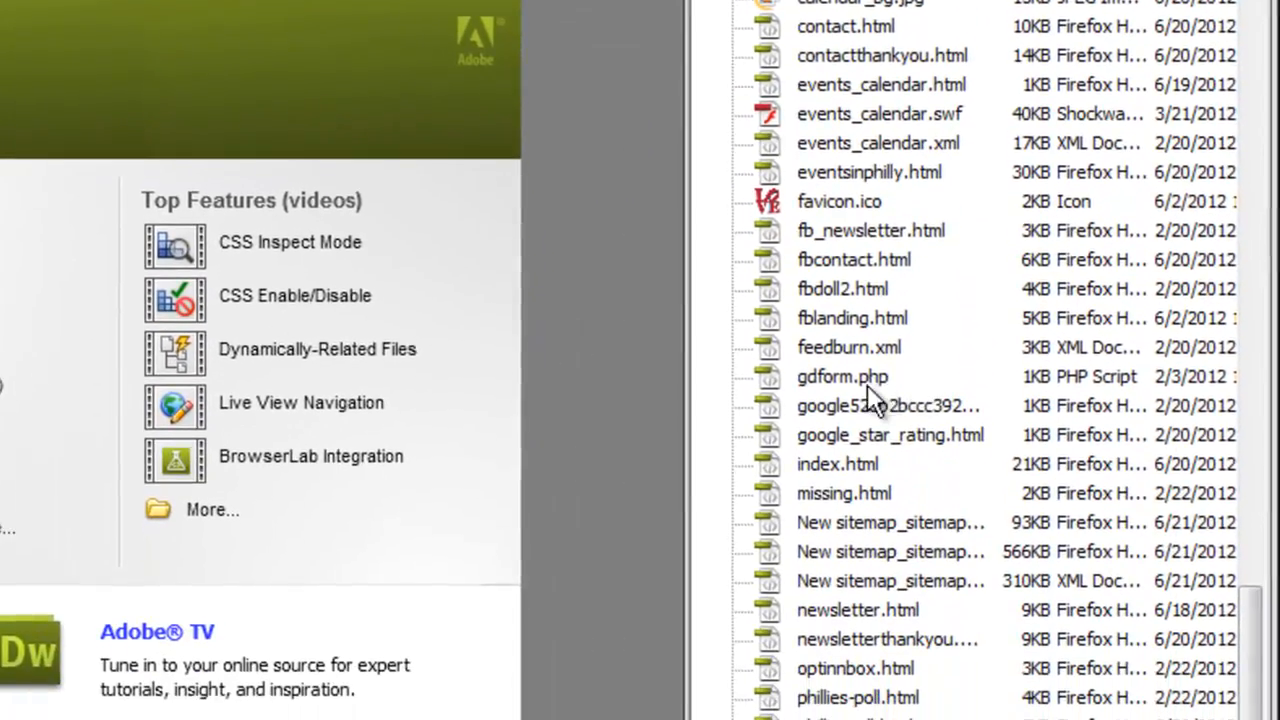
pyautogui.click(840, 374)
pyautogui.scroll(-1, 836, 370)
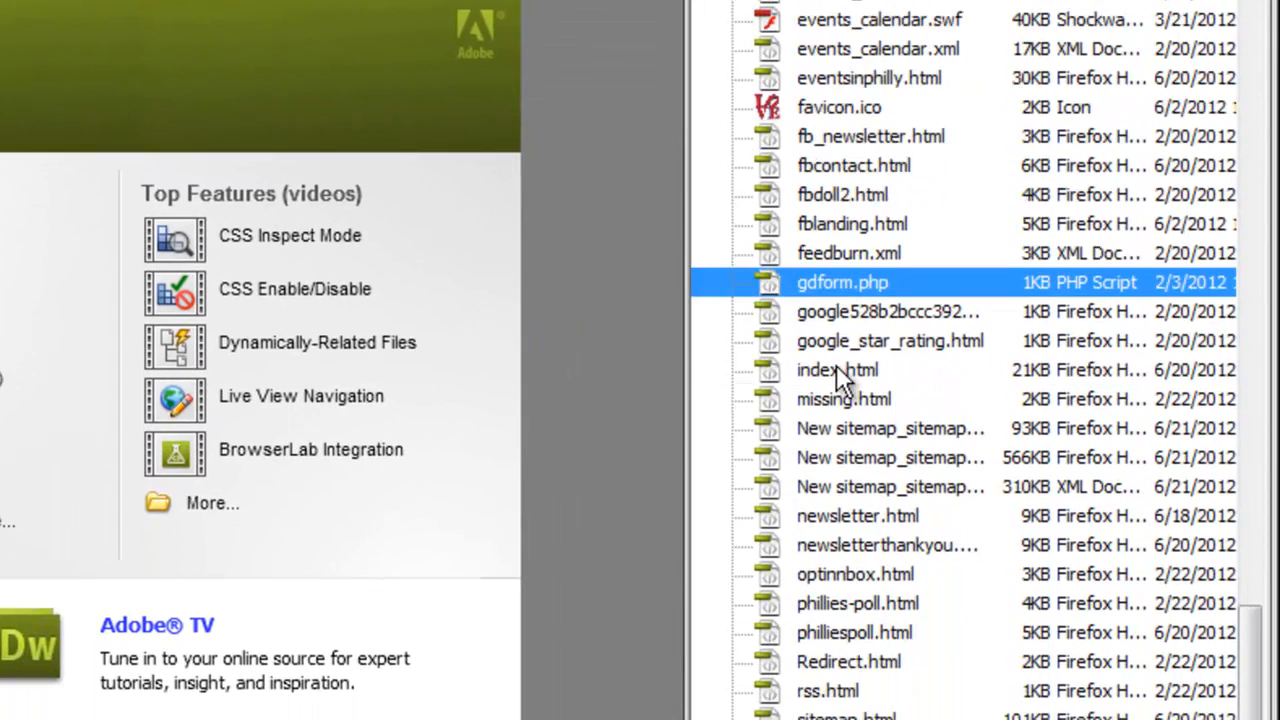
# Step: Find New sitemap_sitemap2.html among the site's local files and open it for editing
pyautogui.click(828, 437)
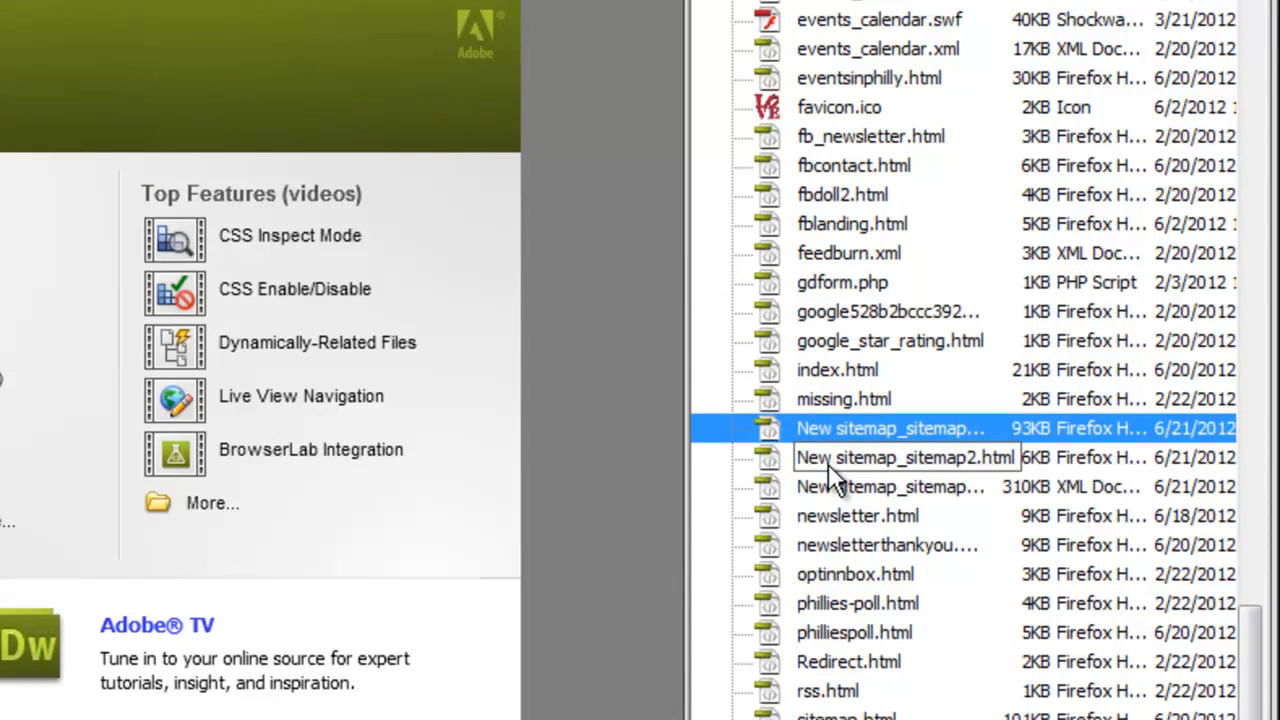
pyautogui.click(828, 464)
pyautogui.click(833, 479)
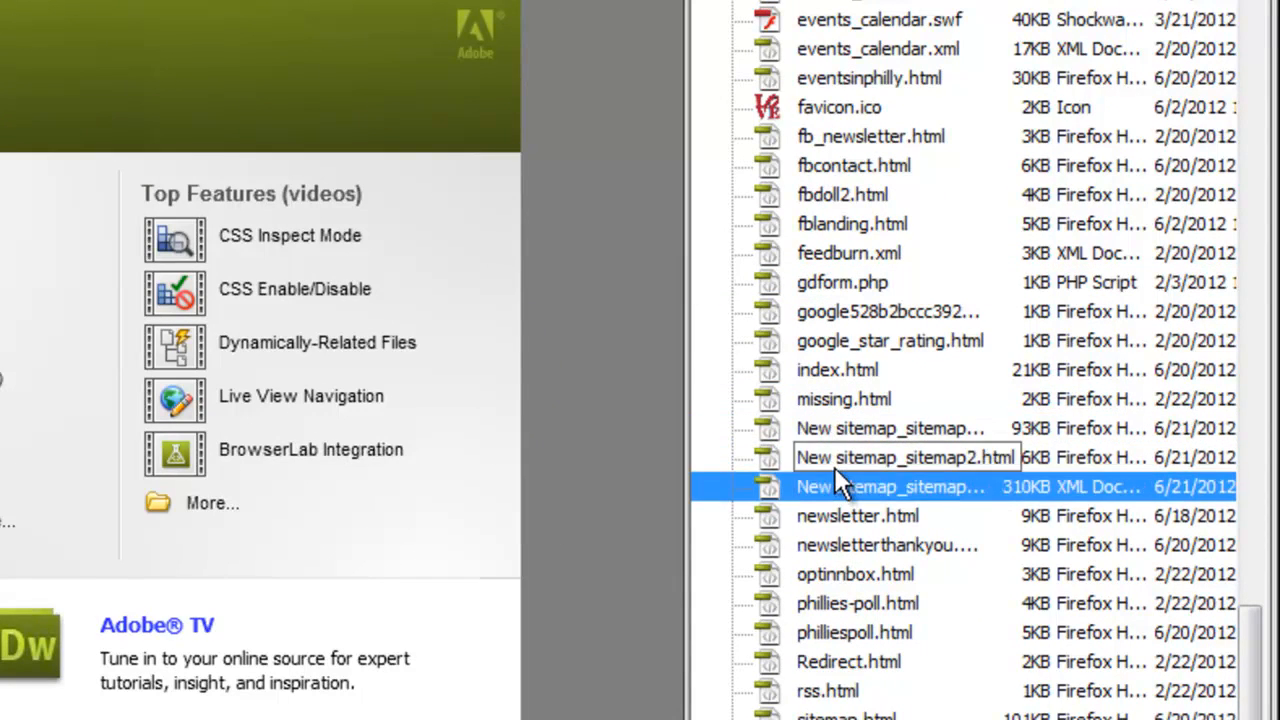
pyautogui.click(834, 467)
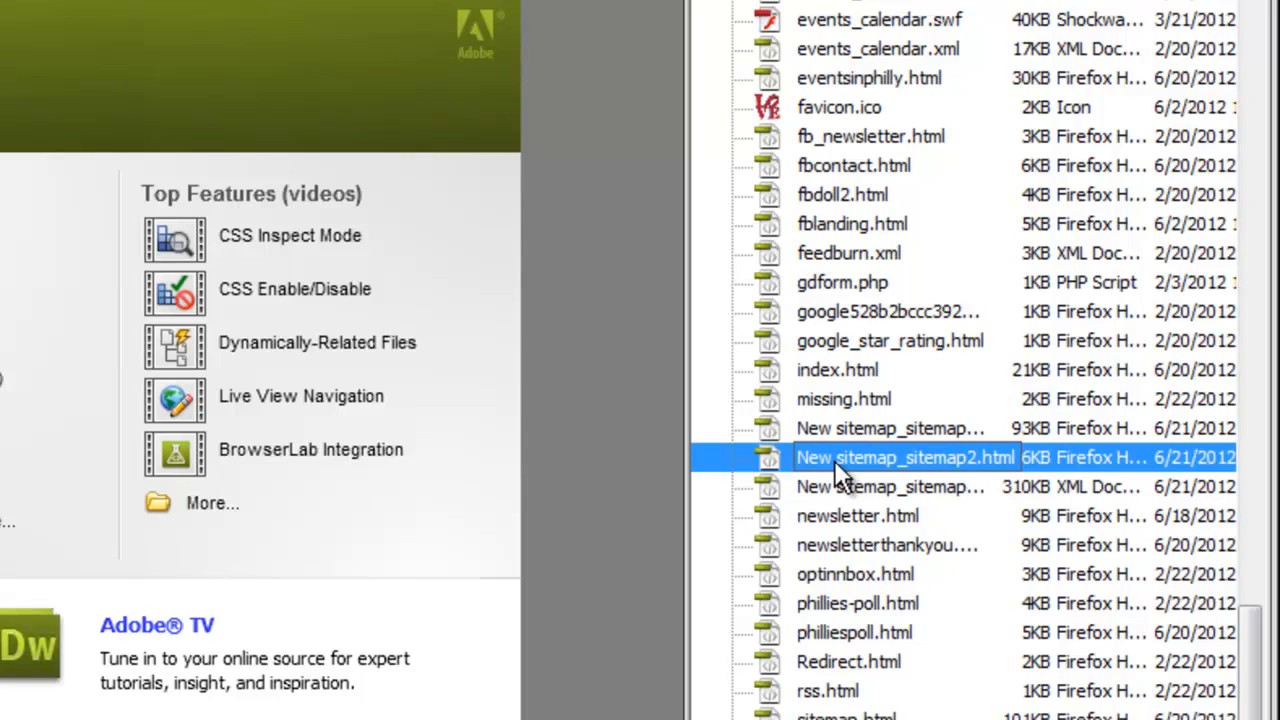
pyautogui.click(917, 468)
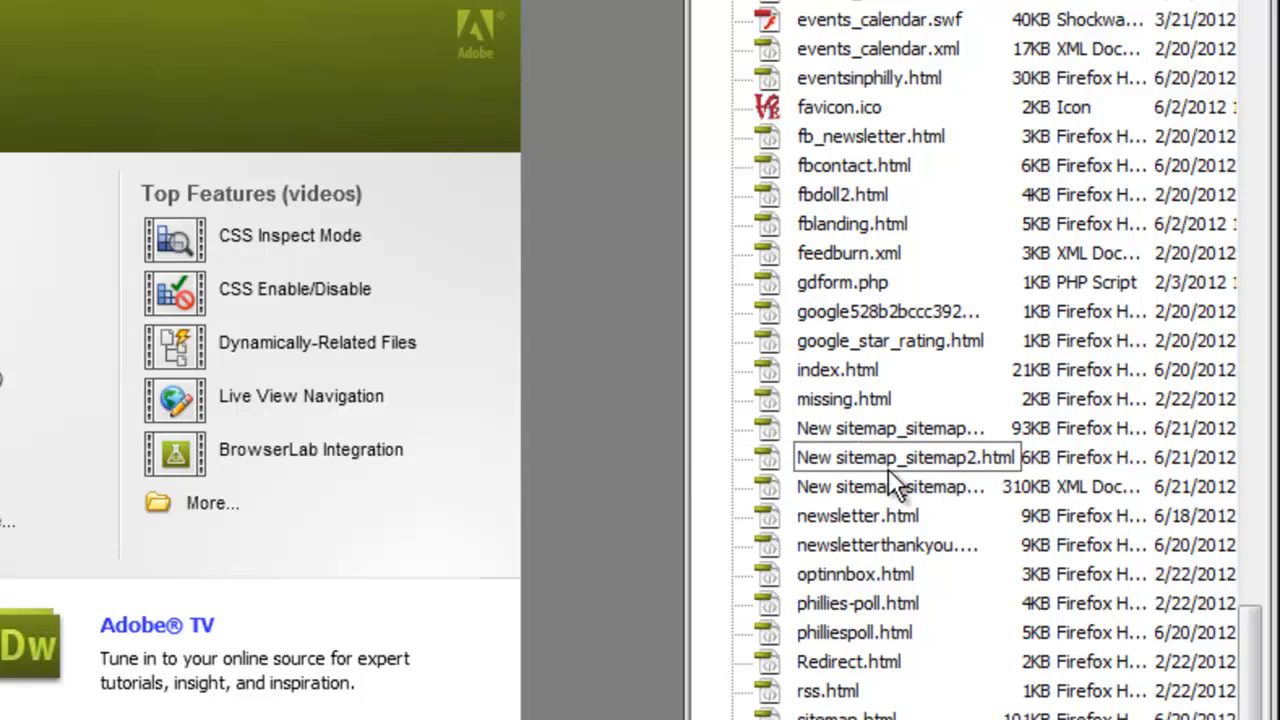
pyautogui.click(782, 456)
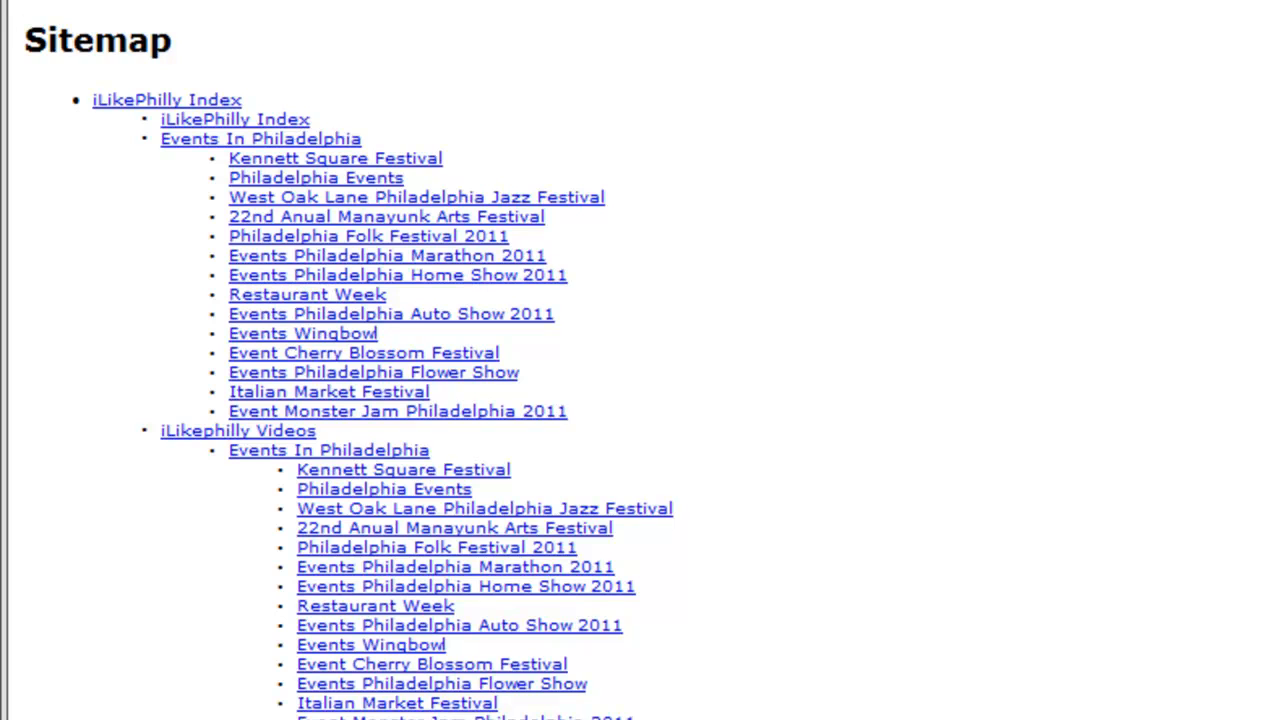
# Step: Remove the "iLikephilly" prefix from the Man VS Food... link under the nested iLikephilly Videos section
pyautogui.scroll(-7, 640, 360)
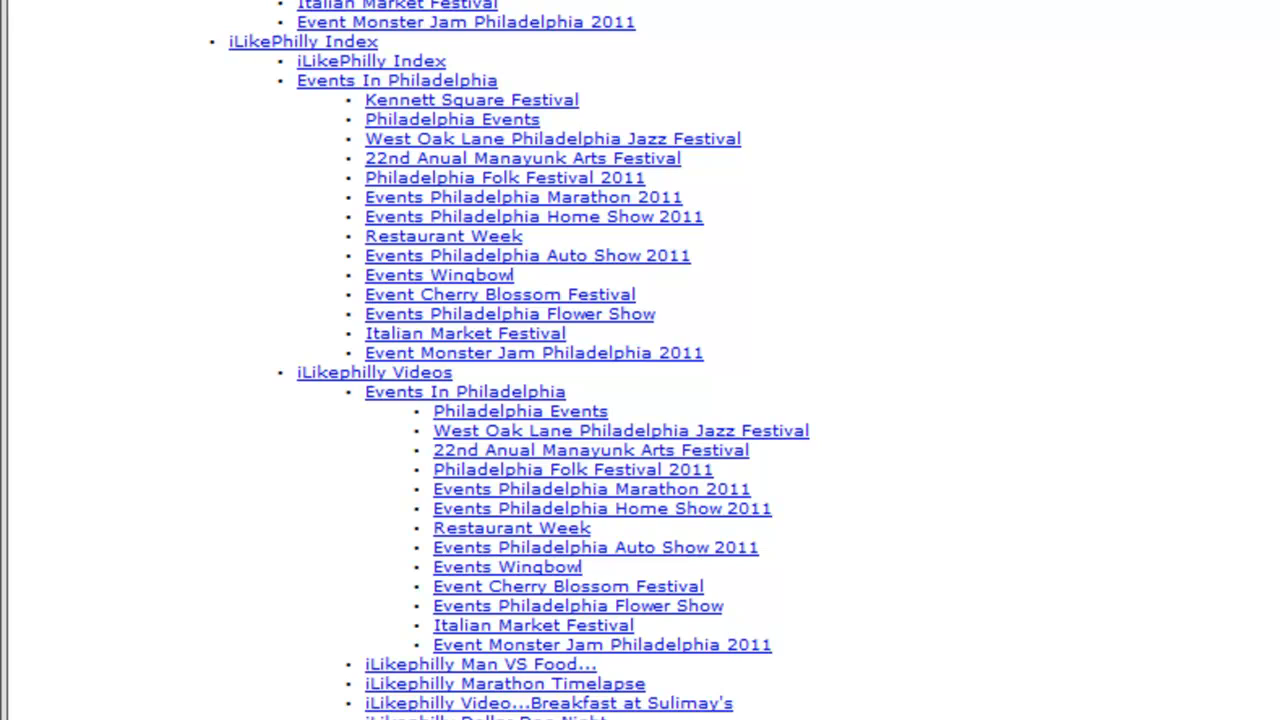
pyautogui.scroll(-1, 1109, 643)
pyautogui.scroll(-2, 980, 351)
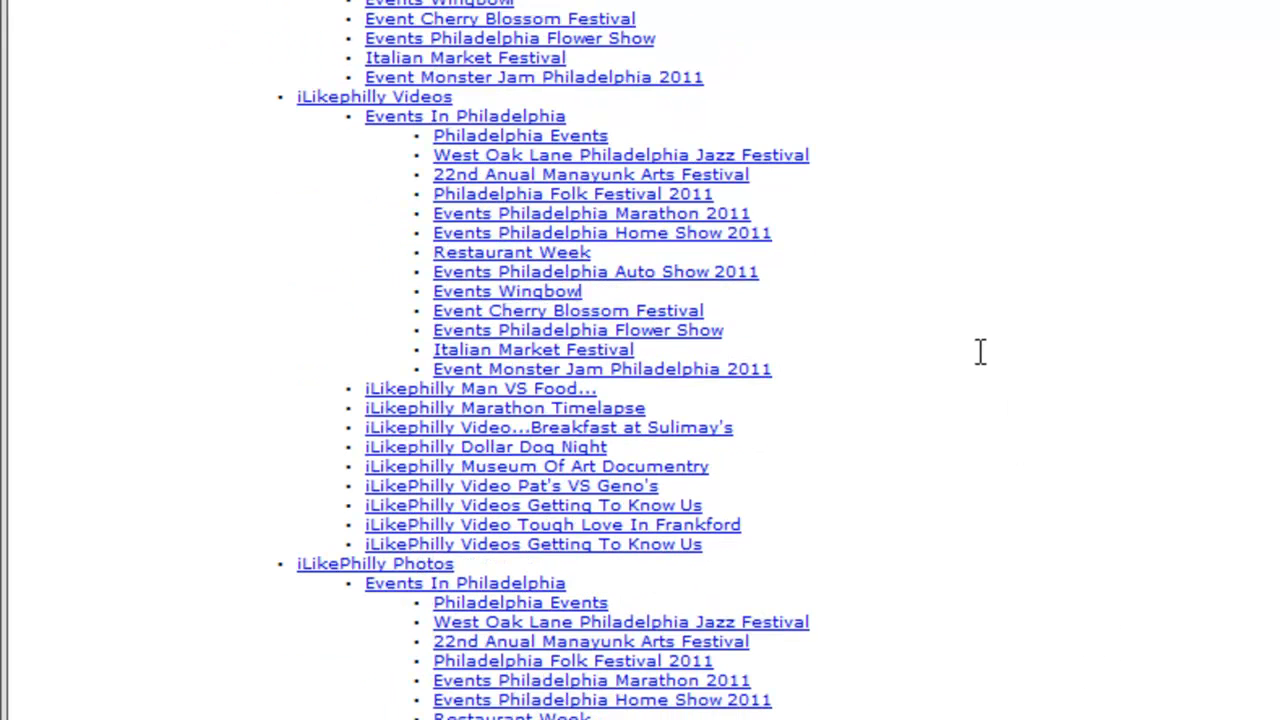
pyautogui.scroll(-4, 980, 351)
pyautogui.scroll(2, 980, 351)
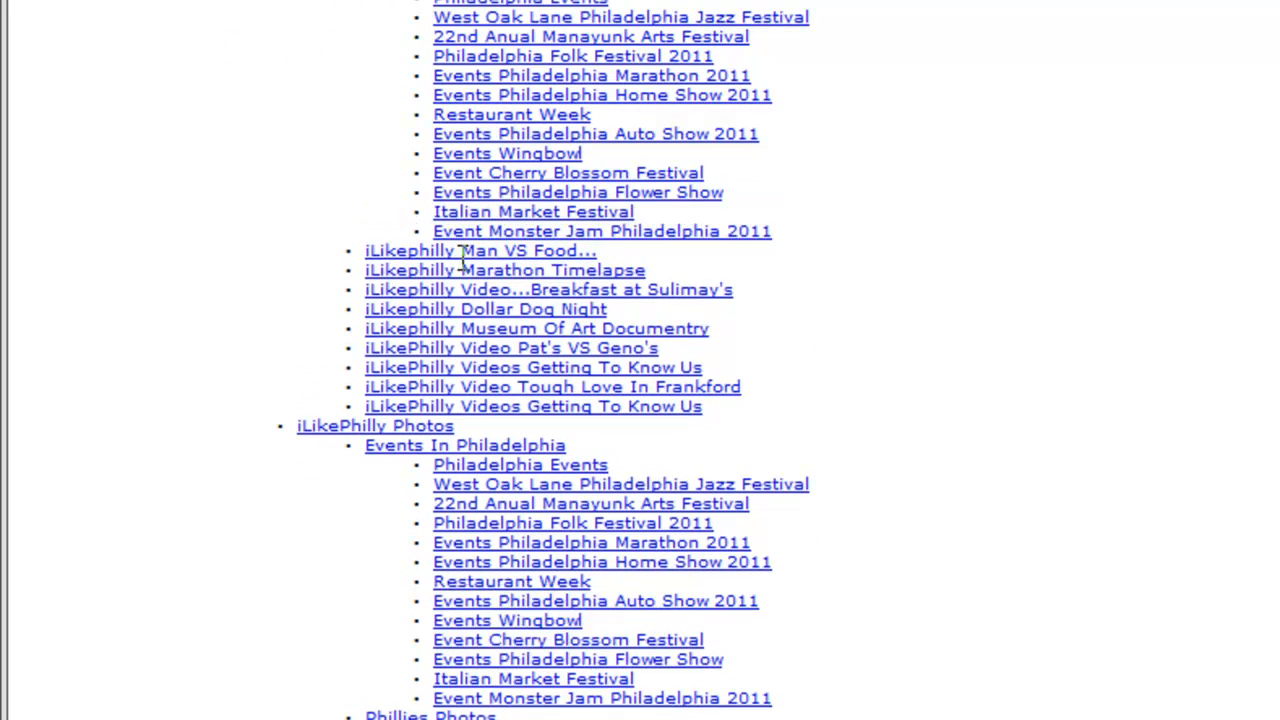
pyautogui.moveTo(466, 251); pyautogui.dragTo(363, 256)
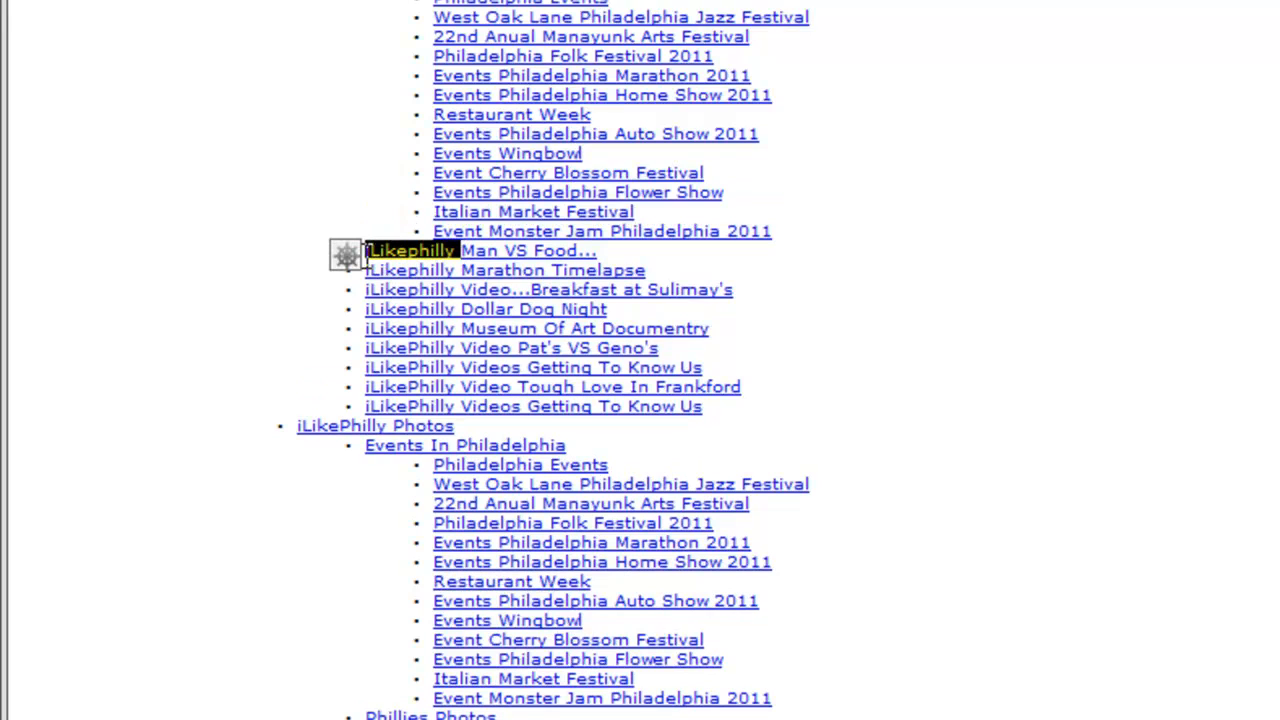
pyautogui.press('BackSpace')
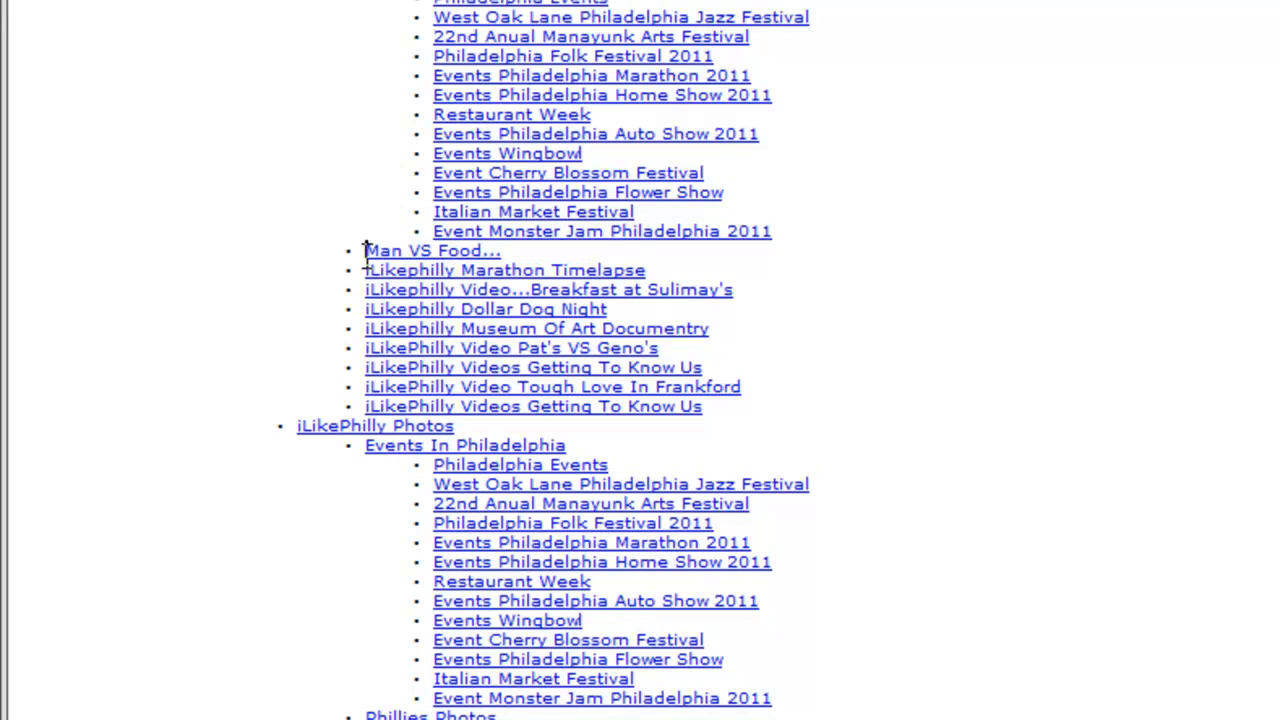
pyautogui.click(408, 289)
# Step: Delete the "I 76 Eastbound - I 676 Live Cam" link and its bullet from the Interstate 676 Live Traffic Cams list
pyautogui.scroll(-3, 476, 268)
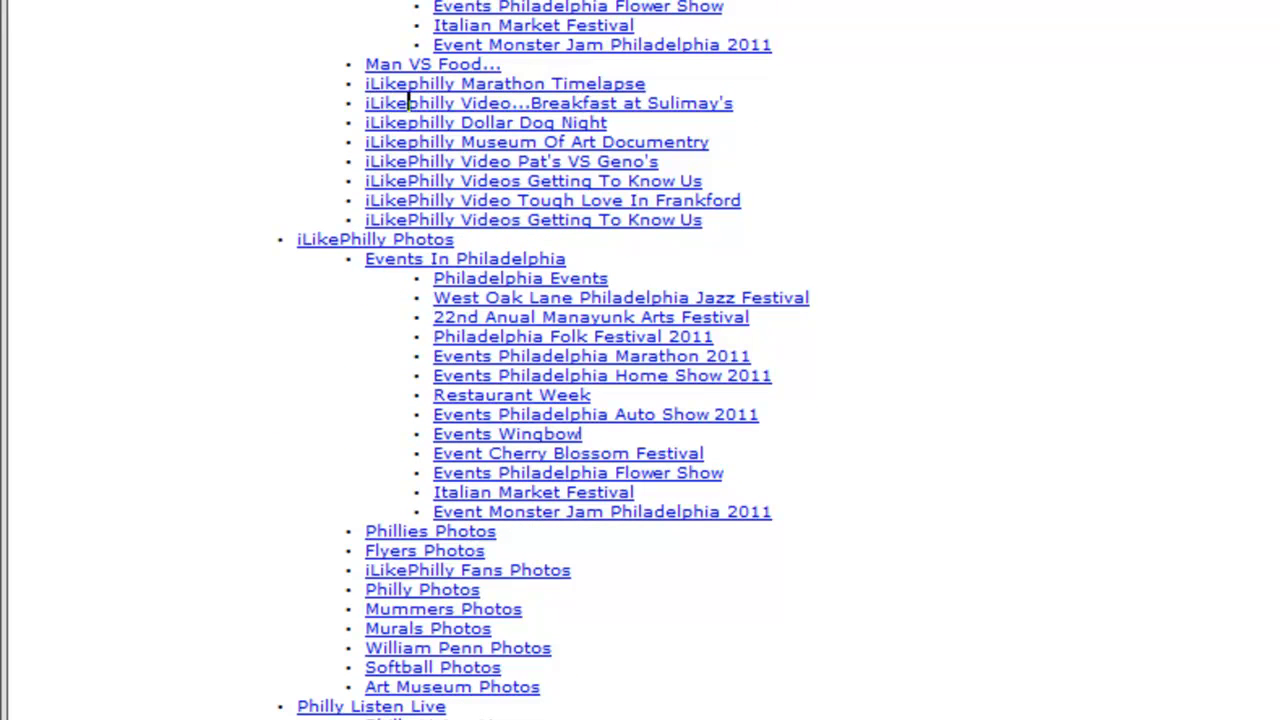
pyautogui.scroll(-15, 697, 402)
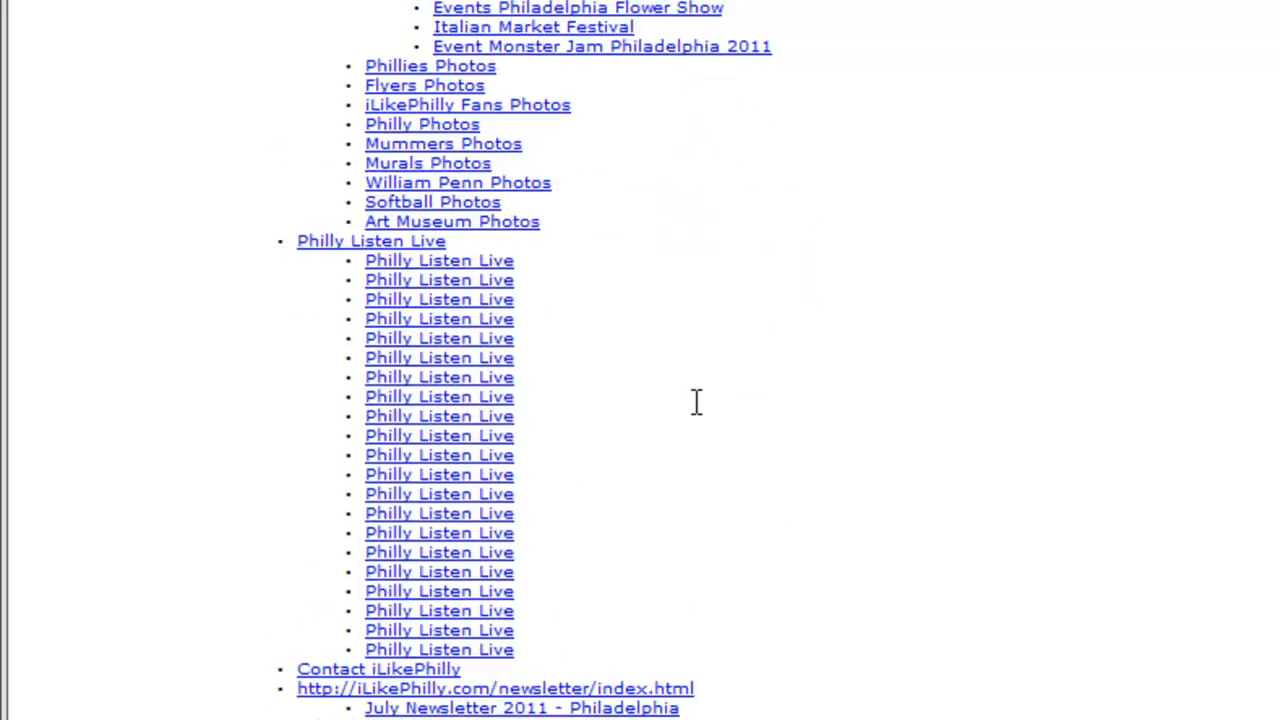
pyautogui.scroll(-20, 697, 402)
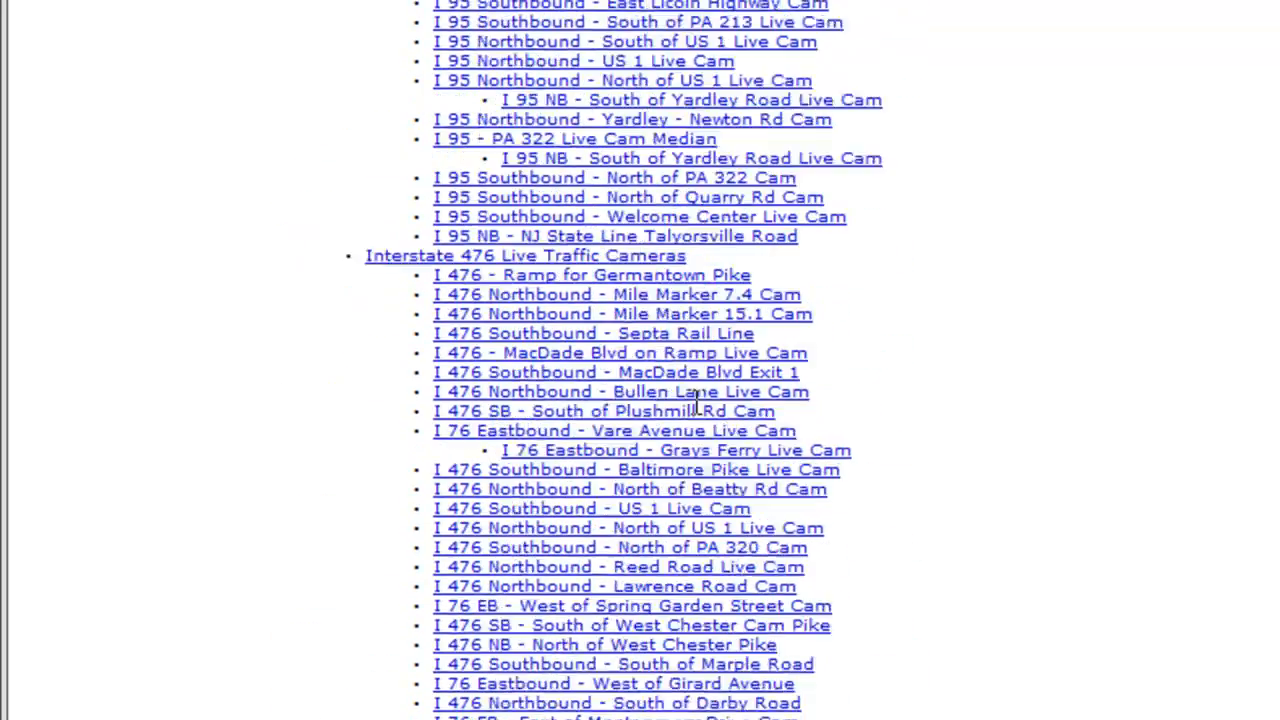
pyautogui.scroll(3, 697, 402)
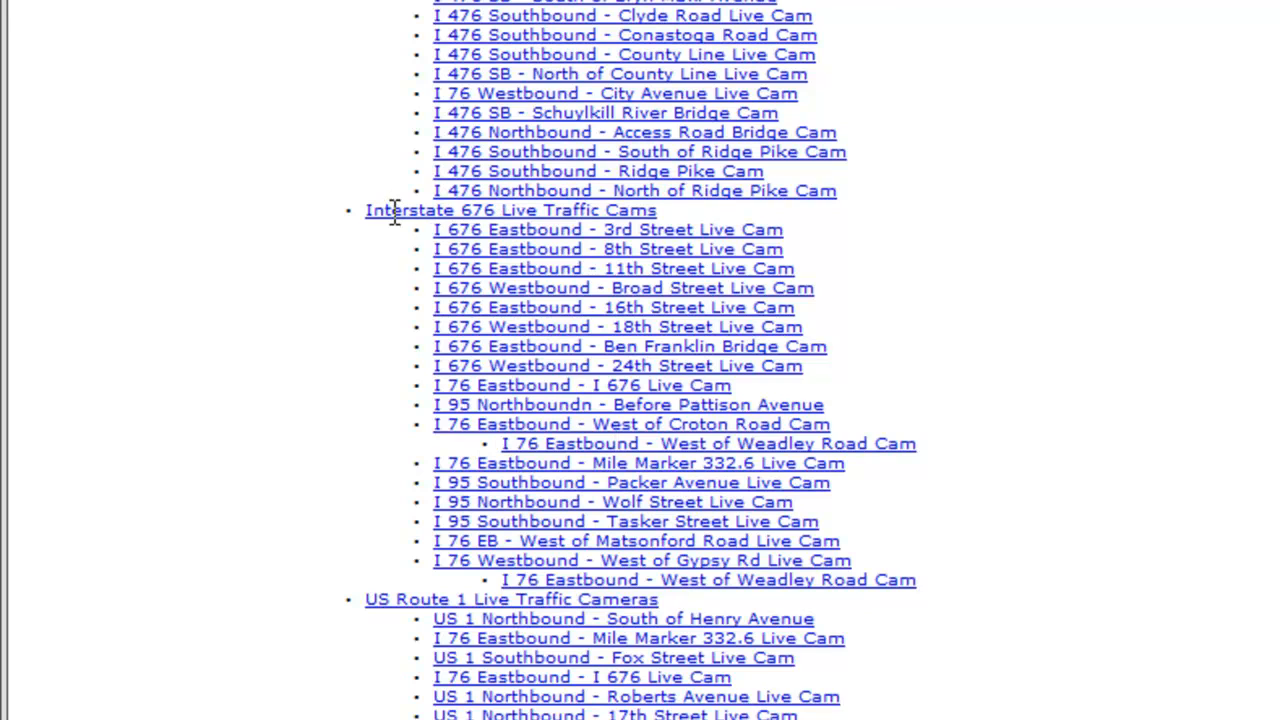
pyautogui.moveTo(394, 212); pyautogui.dragTo(598, 232)
pyautogui.click(444, 189)
pyautogui.moveTo(748, 385); pyautogui.dragTo(431, 378)
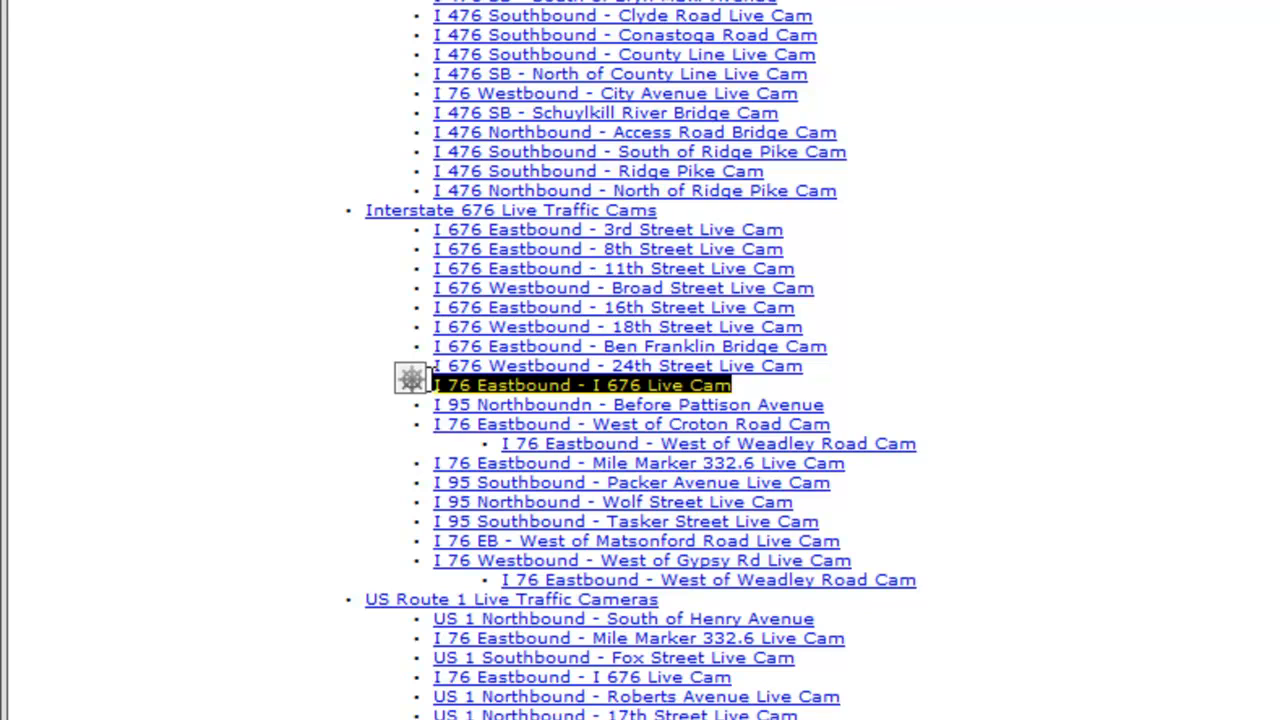
pyautogui.press('Delete')
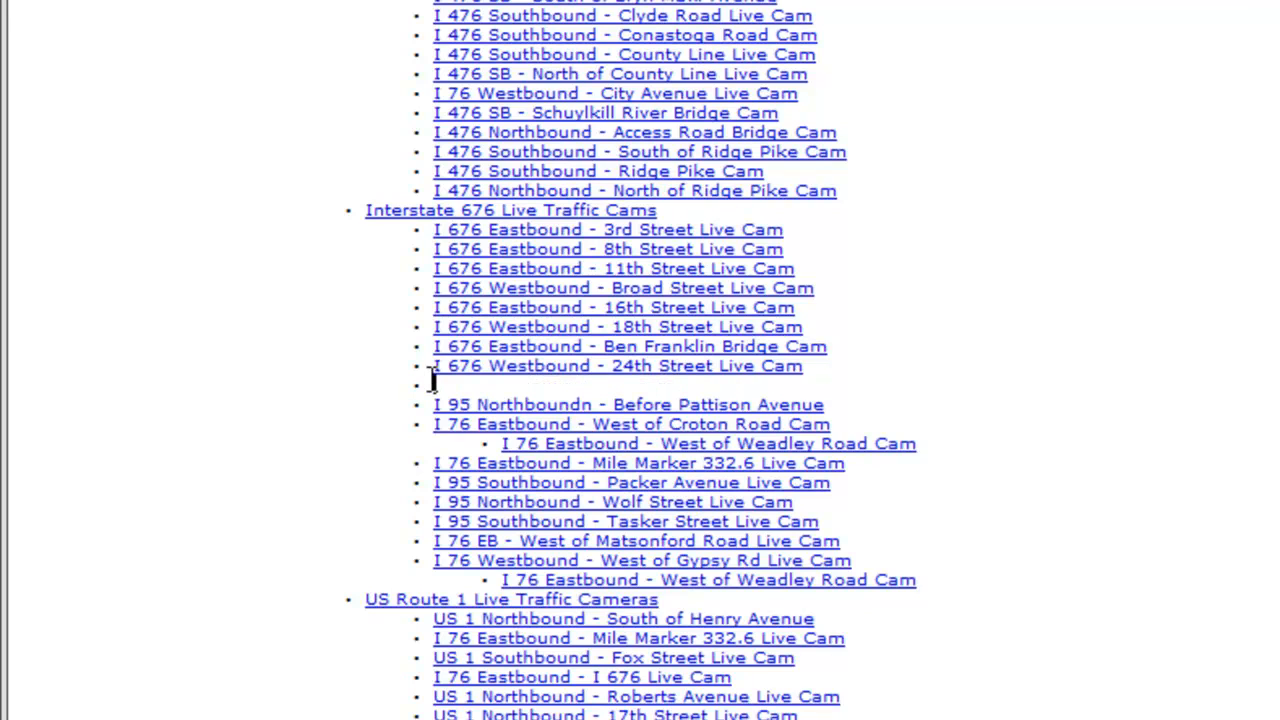
pyautogui.press('BackSpace')
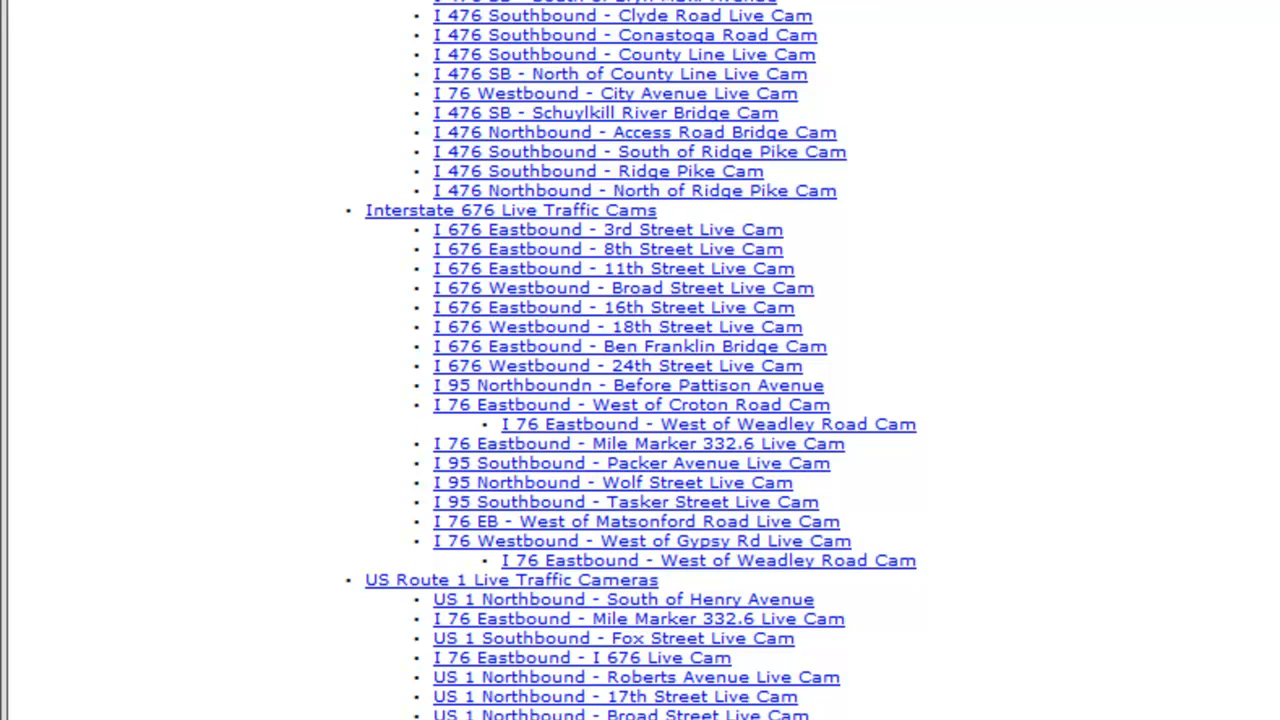
# Step: Examine the restaurant links for inconsistent titles and misplaced nested entries, including iLikePhilly Franco's Trattoria and Asian Restaurants
pyautogui.scroll(15, 640, 360)
pyautogui.scroll(-20, 640, 360)
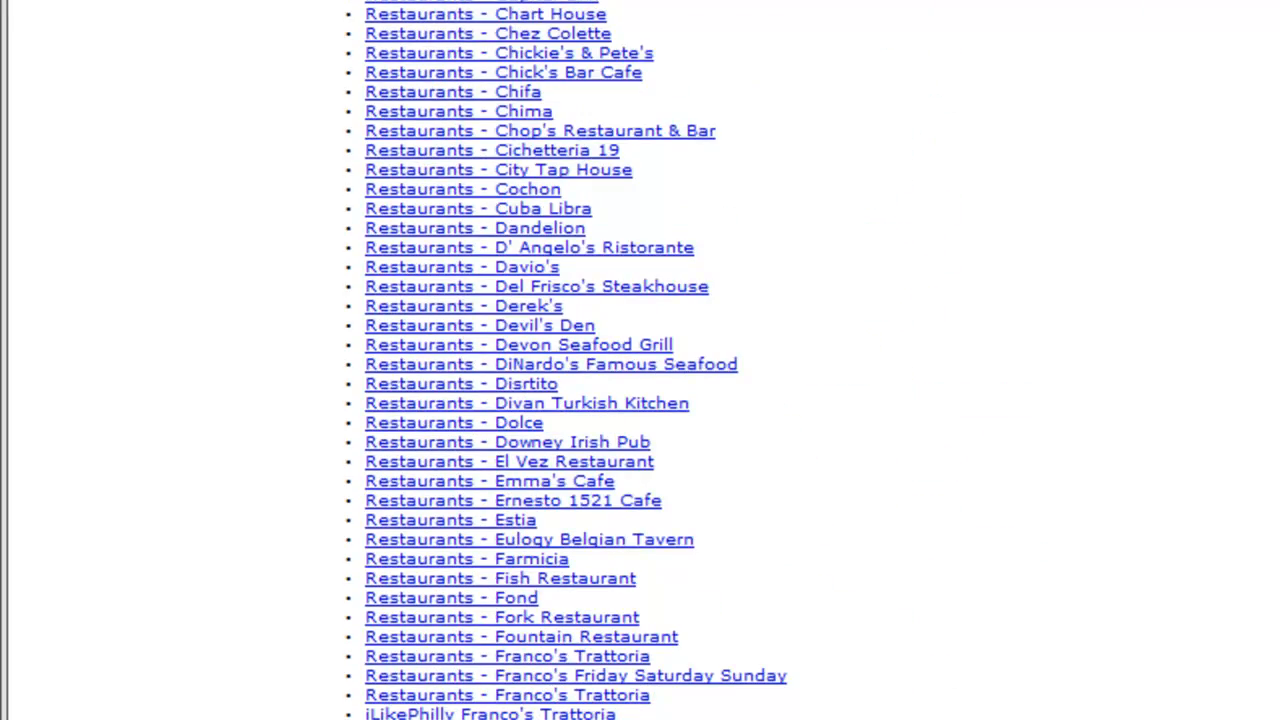
pyautogui.scroll(-3, 971, 260)
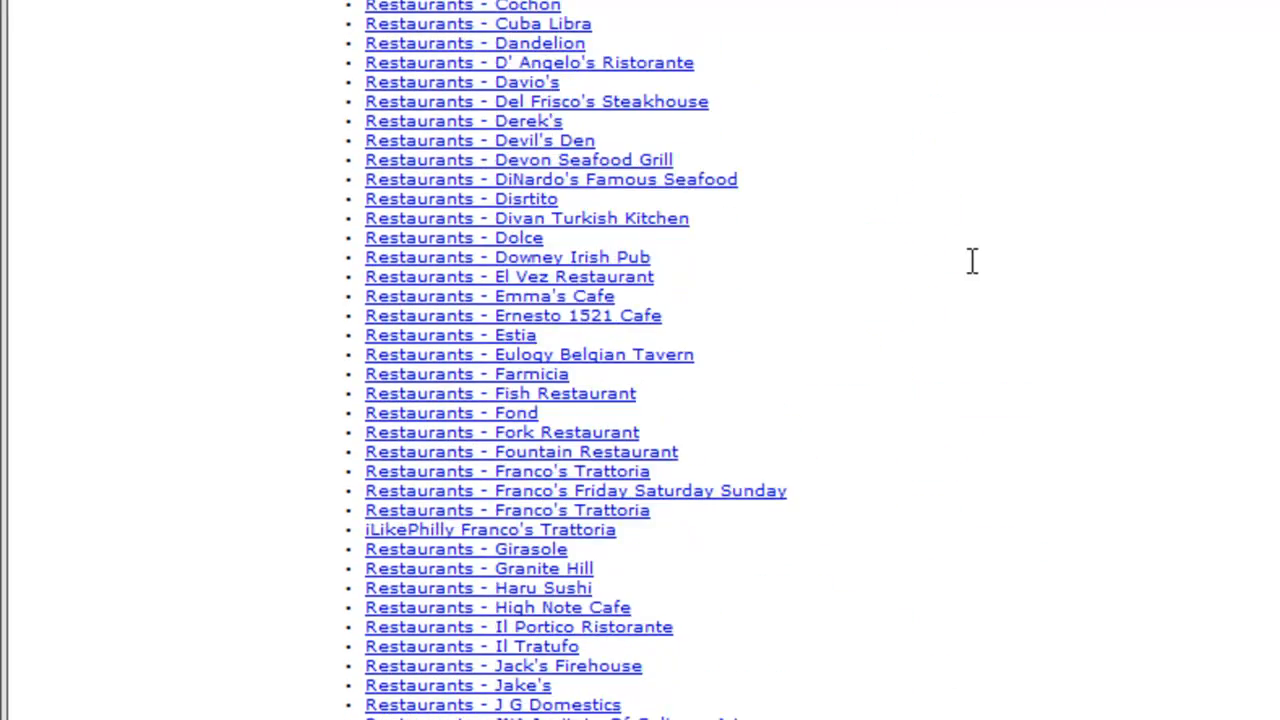
pyautogui.moveTo(398, 528); pyautogui.dragTo(455, 528)
pyautogui.scroll(-12, 460, 525)
pyautogui.scroll(-10, 463, 525)
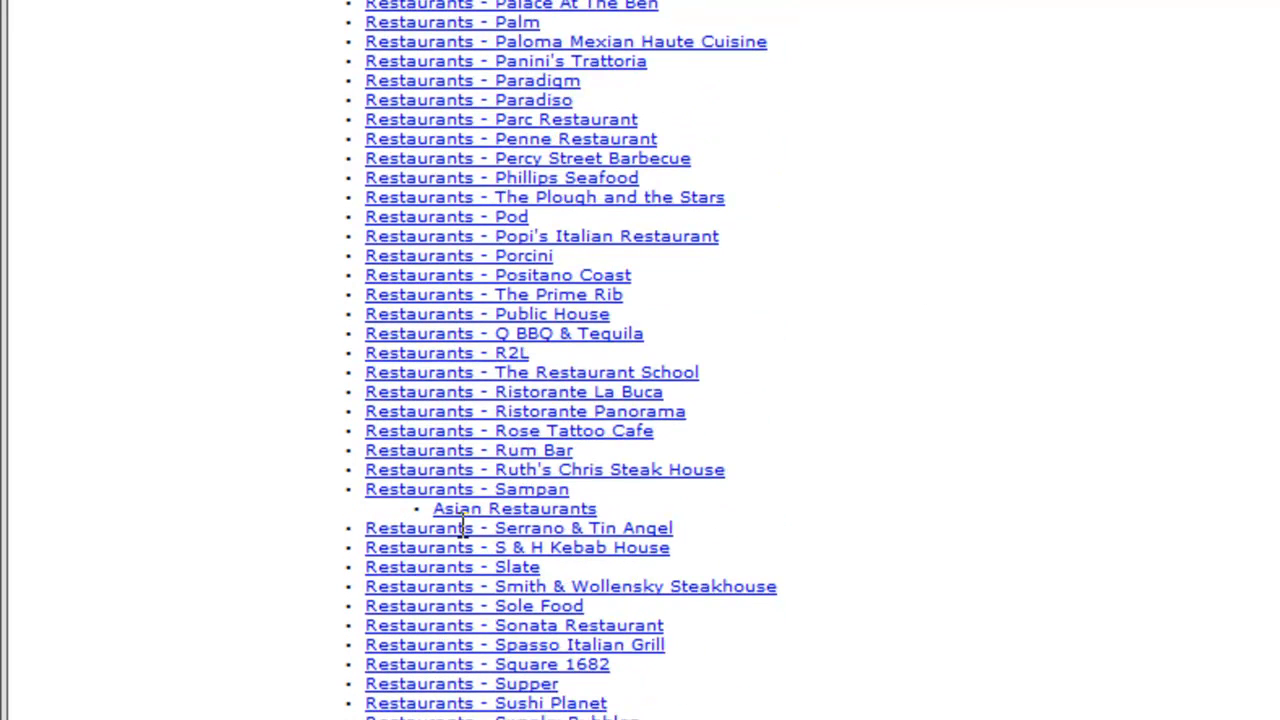
pyautogui.moveTo(606, 508); pyautogui.dragTo(396, 505)
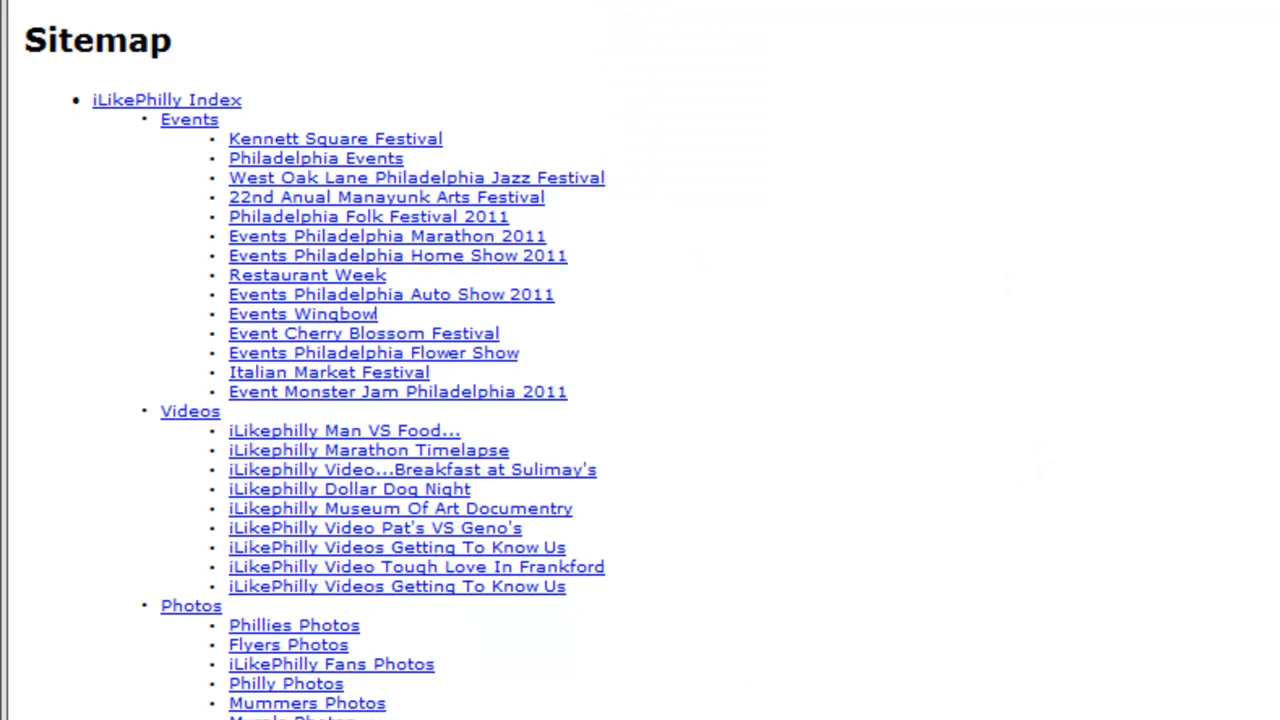
# Step: Review the cleaned-up sitemap page from the Events links through the weather radar and live traffic camera sections
pyautogui.scroll(-1, 640, 360)
pyautogui.scroll(-3, 640, 360)
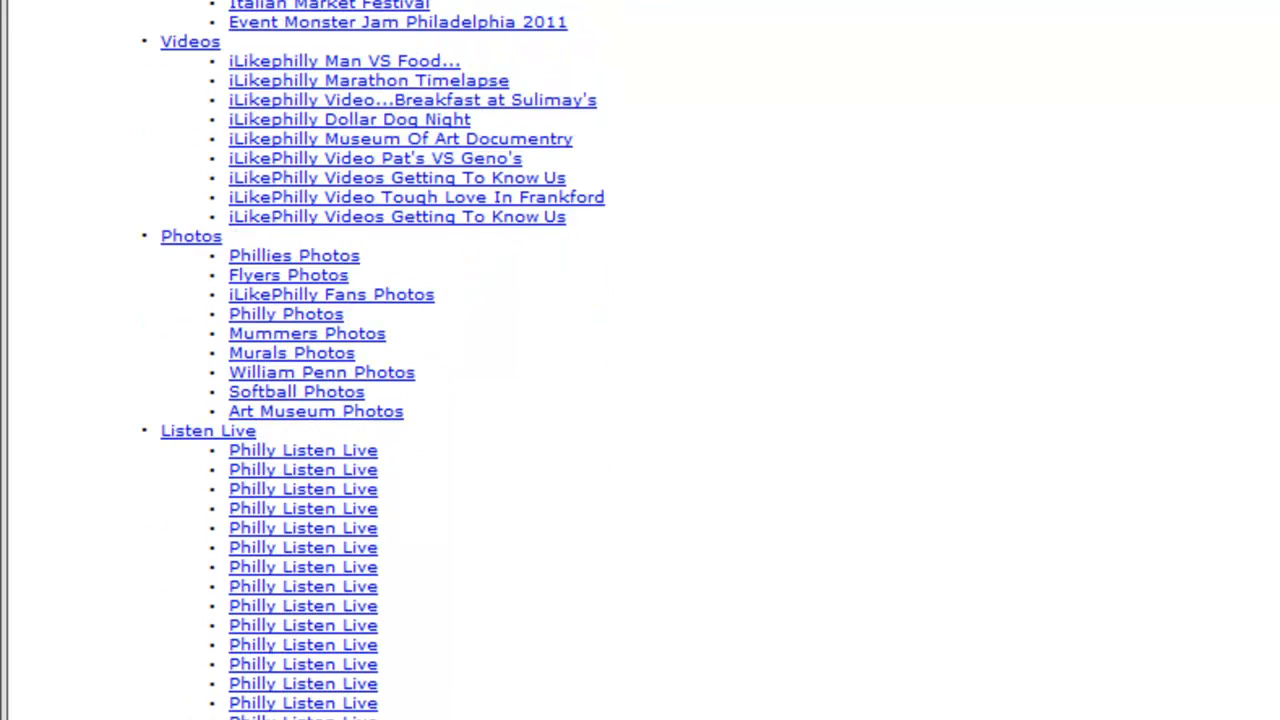
pyautogui.scroll(-1, 640, 360)
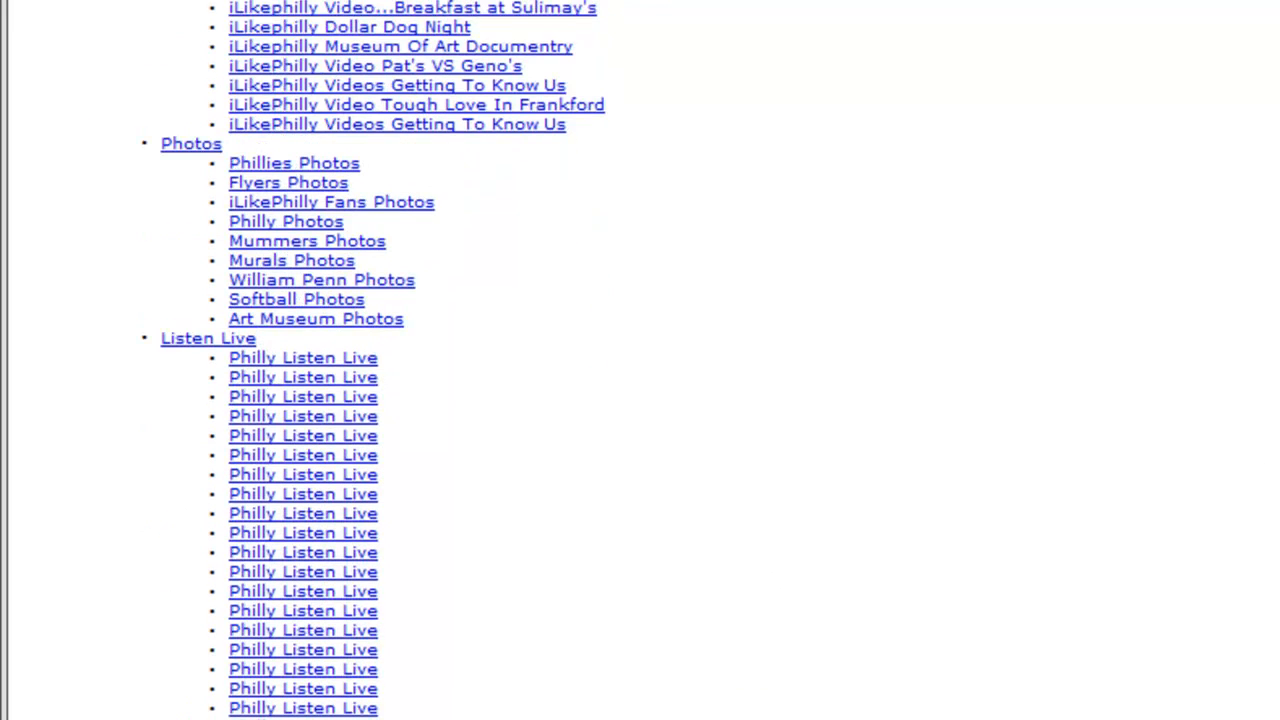
pyautogui.scroll(-8, 41, 222)
pyautogui.scroll(2, 41, 222)
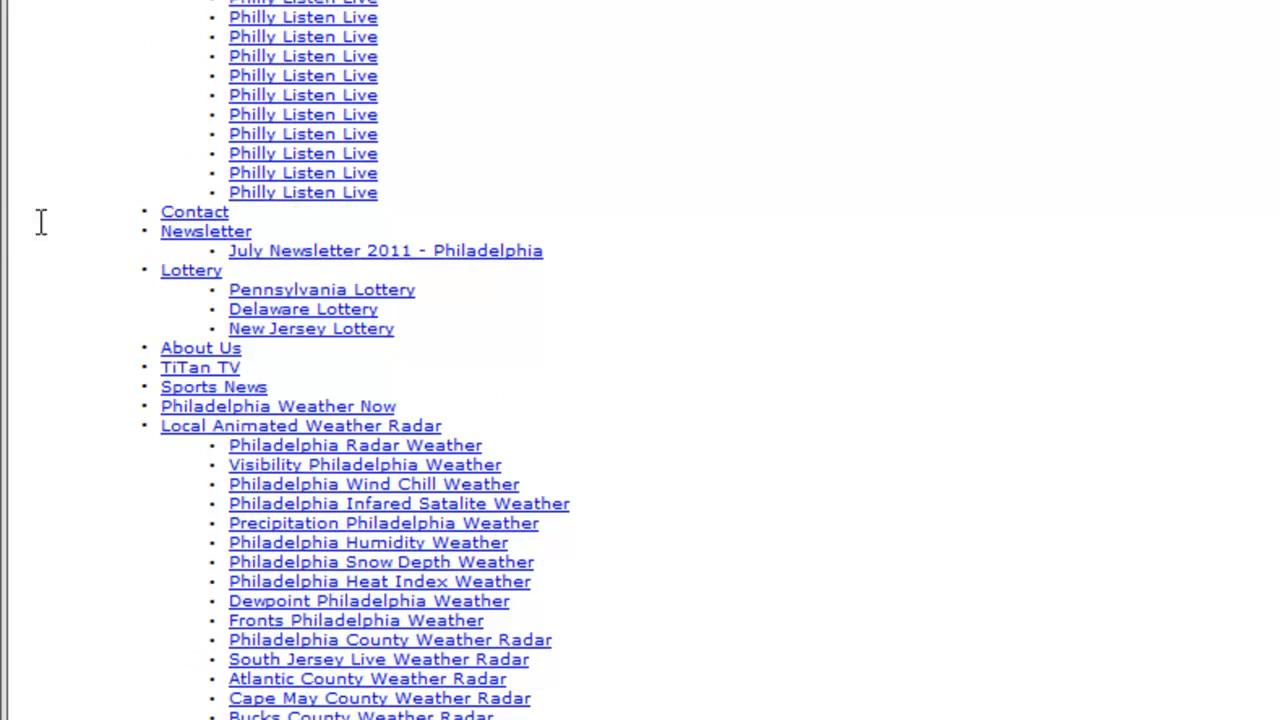
pyautogui.scroll(-4, 745, 267)
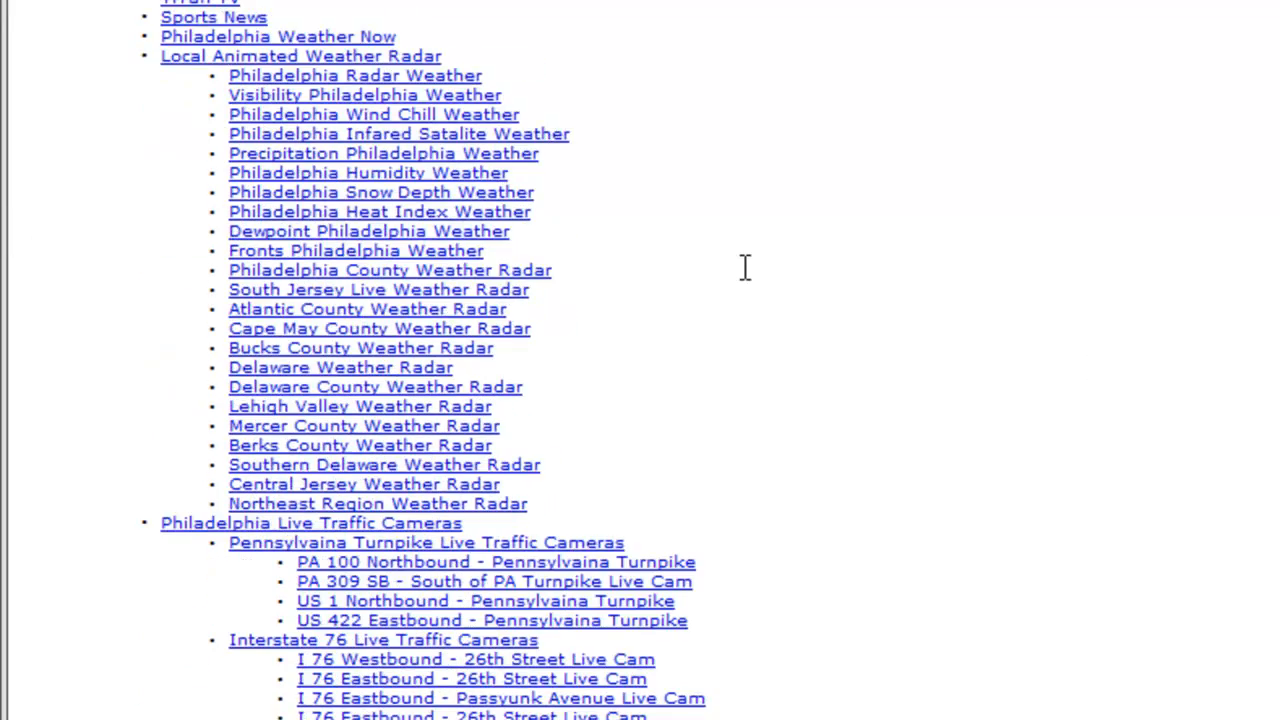
pyautogui.scroll(-20, 745, 267)
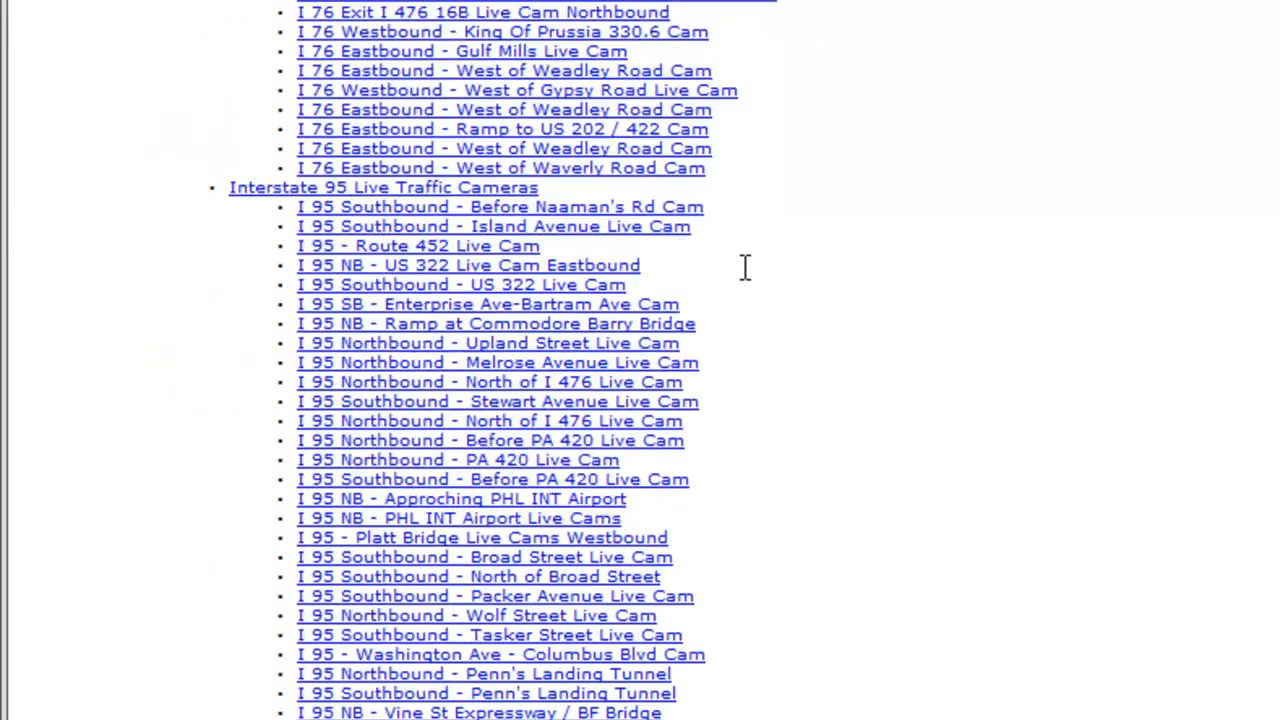
# Step: Review the remaining sitemap links, from the interstate and route traffic cameras through the restaurant, cuisine, neighborhood and hotel lists
pyautogui.scroll(-12, 745, 267)
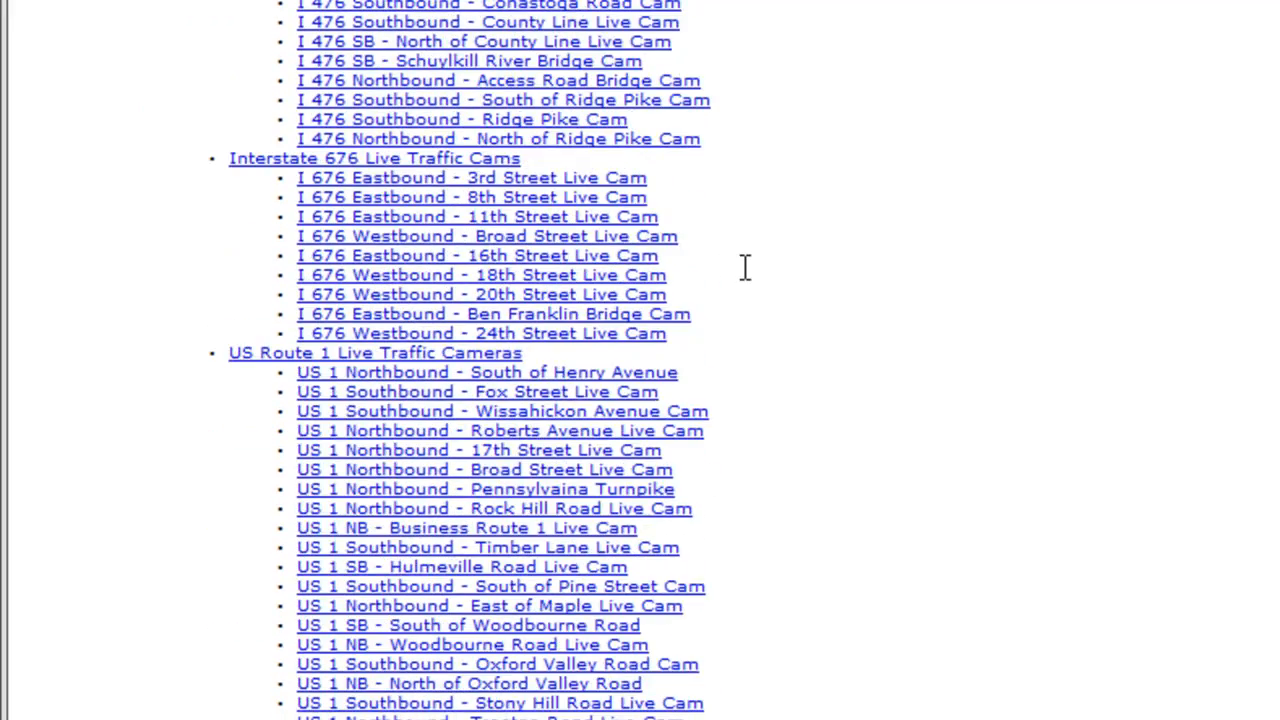
pyautogui.scroll(-6, 745, 267)
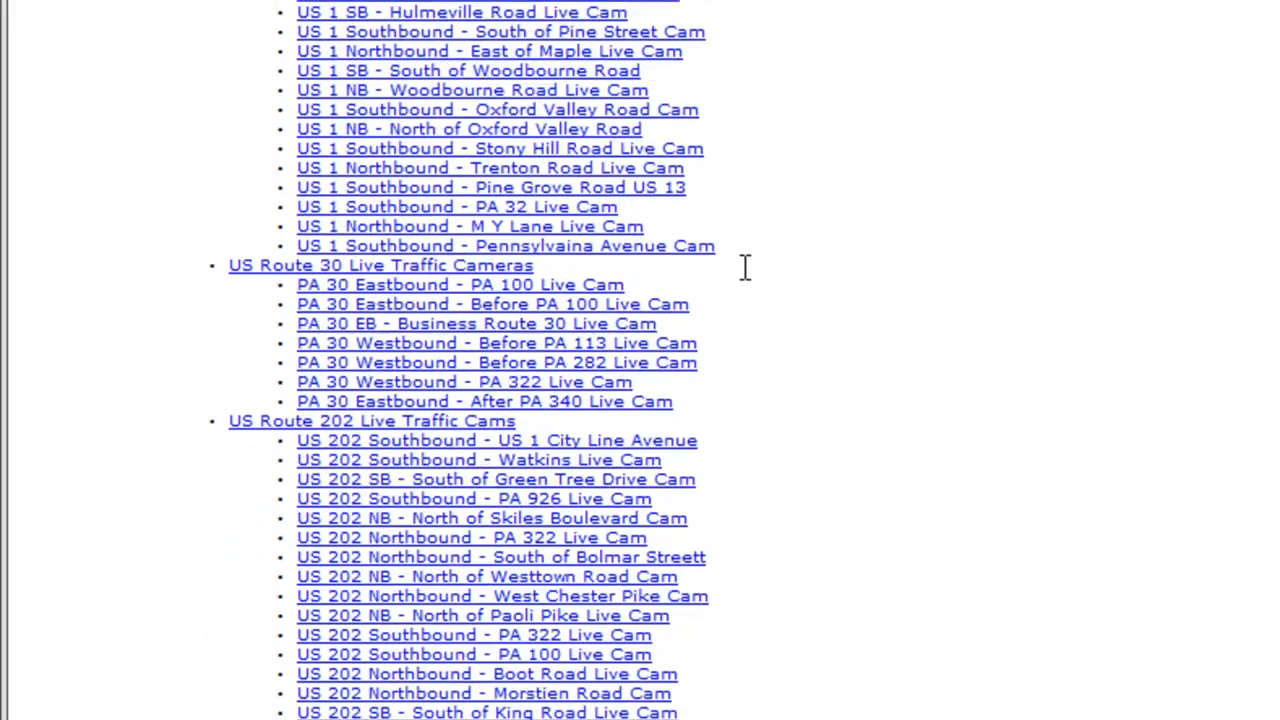
pyautogui.scroll(-2, 745, 267)
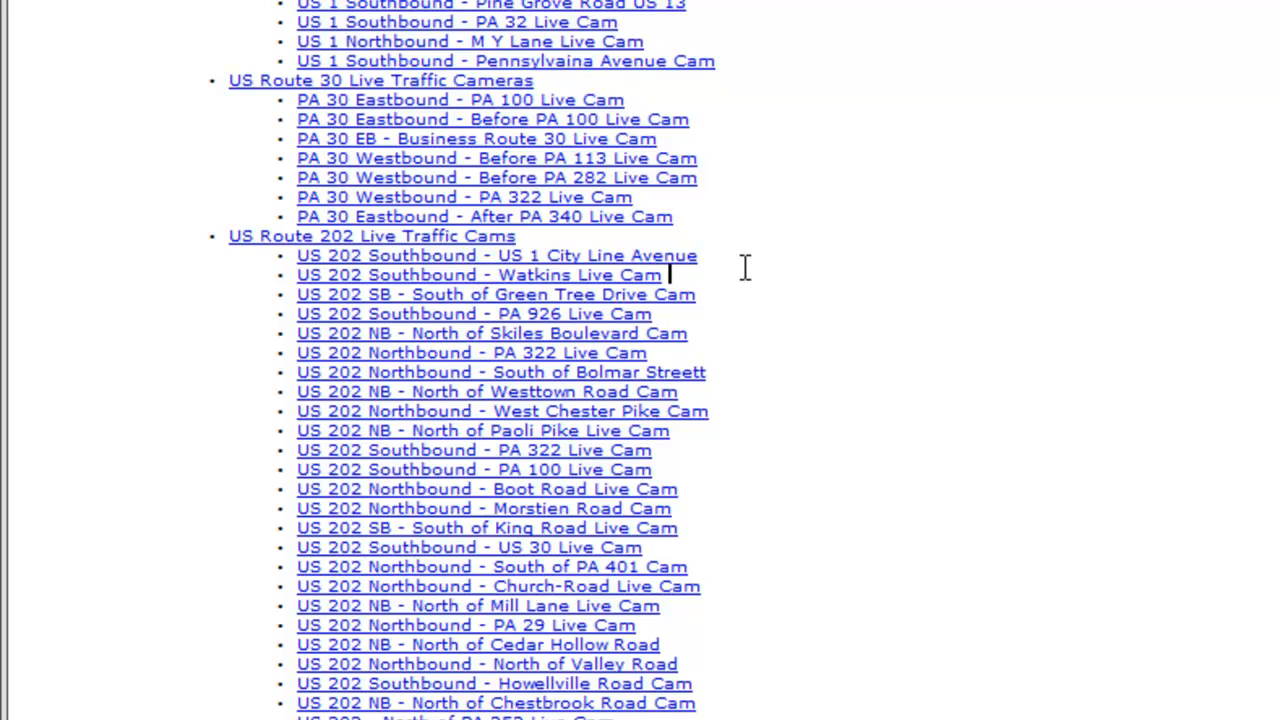
pyautogui.scroll(-7, 745, 267)
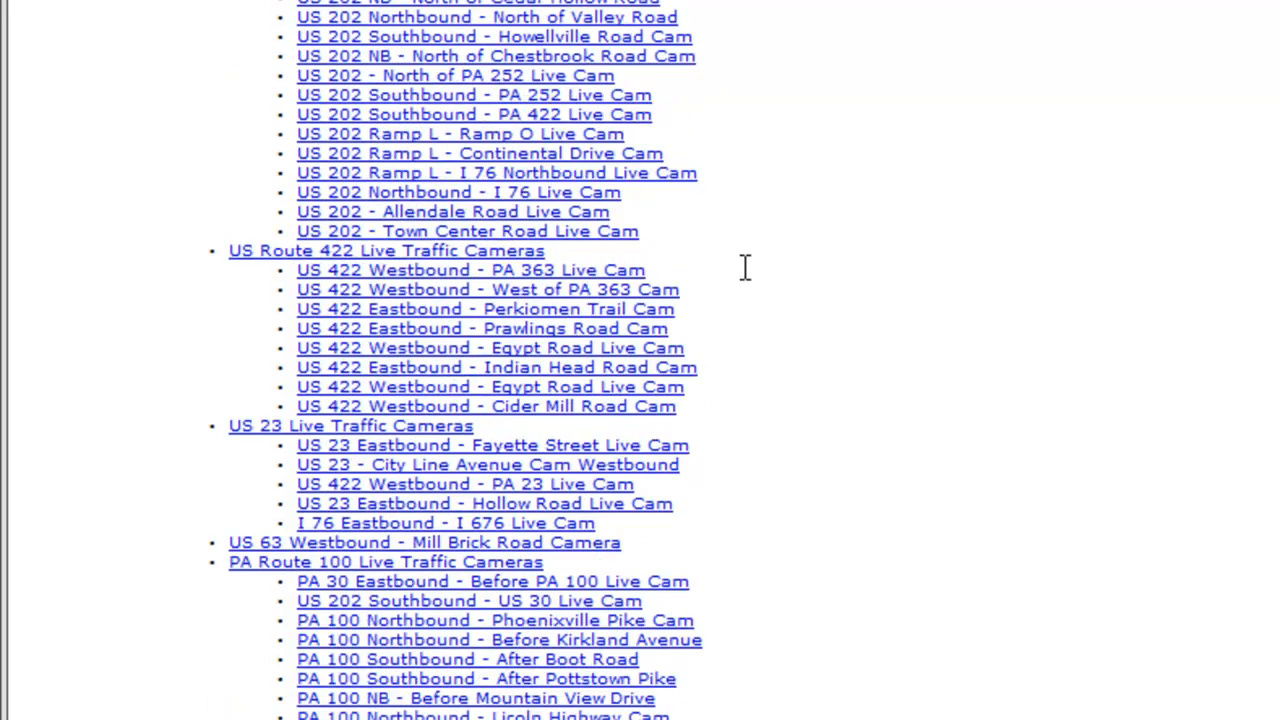
pyautogui.scroll(-14, 745, 267)
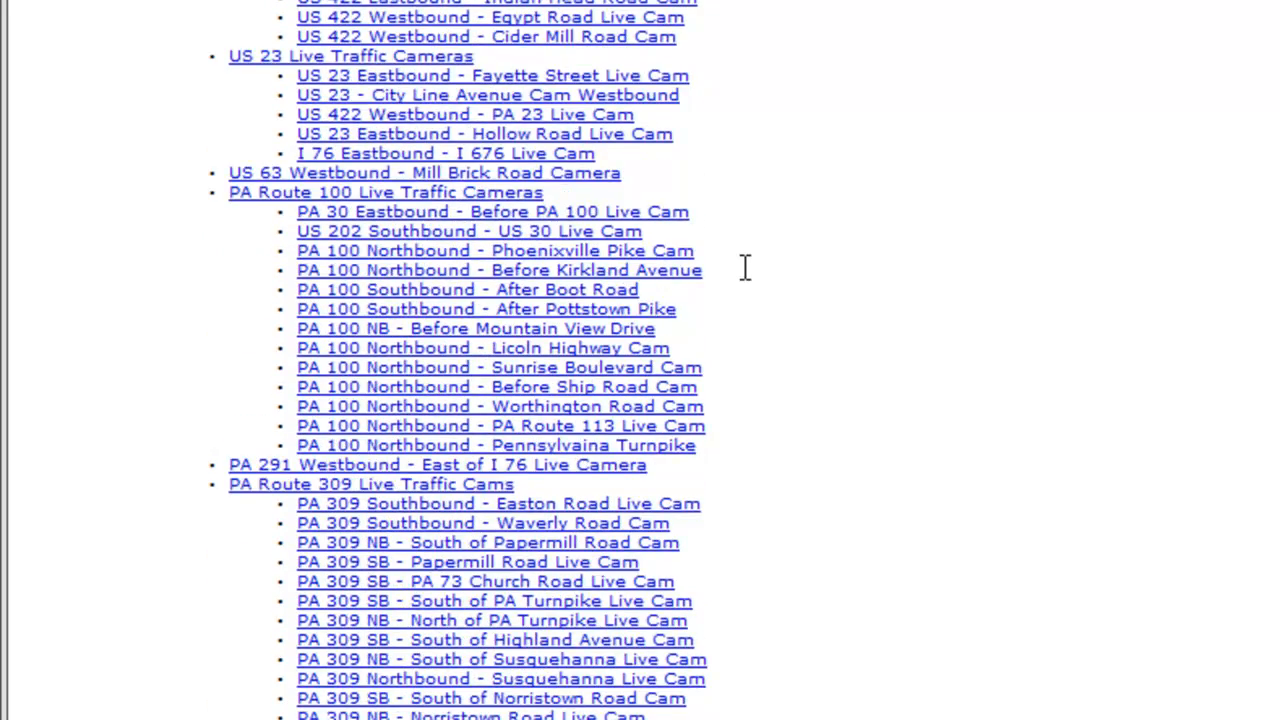
pyautogui.scroll(-1, 745, 267)
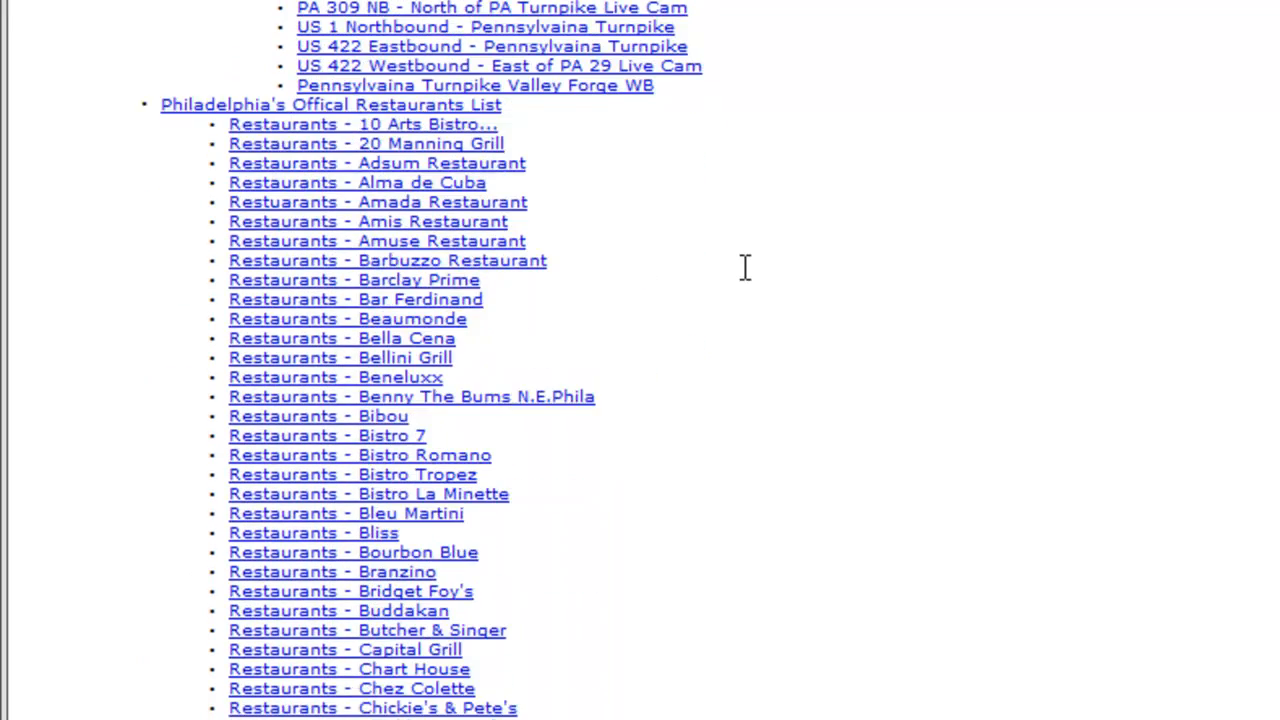
pyautogui.scroll(-18, 300, 537)
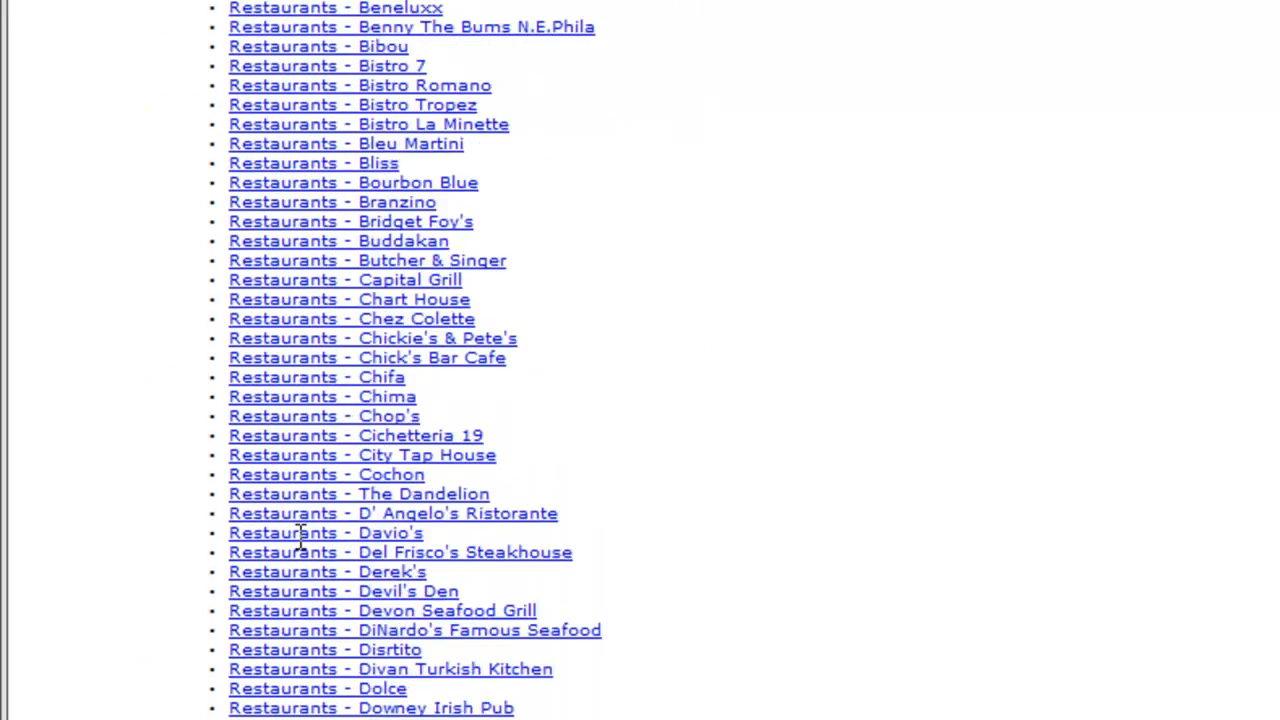
pyautogui.scroll(-12, 300, 537)
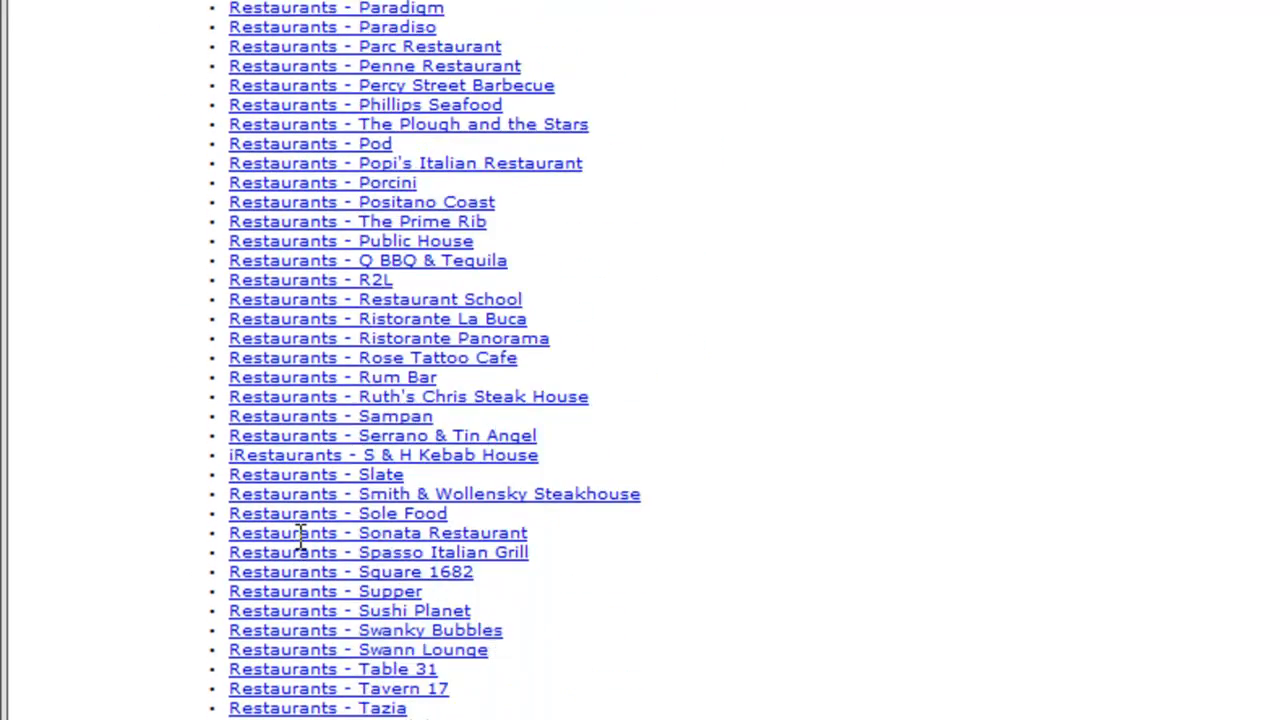
pyautogui.scroll(5, 300, 537)
pyautogui.scroll(-5, 300, 537)
pyautogui.scroll(-4, 300, 537)
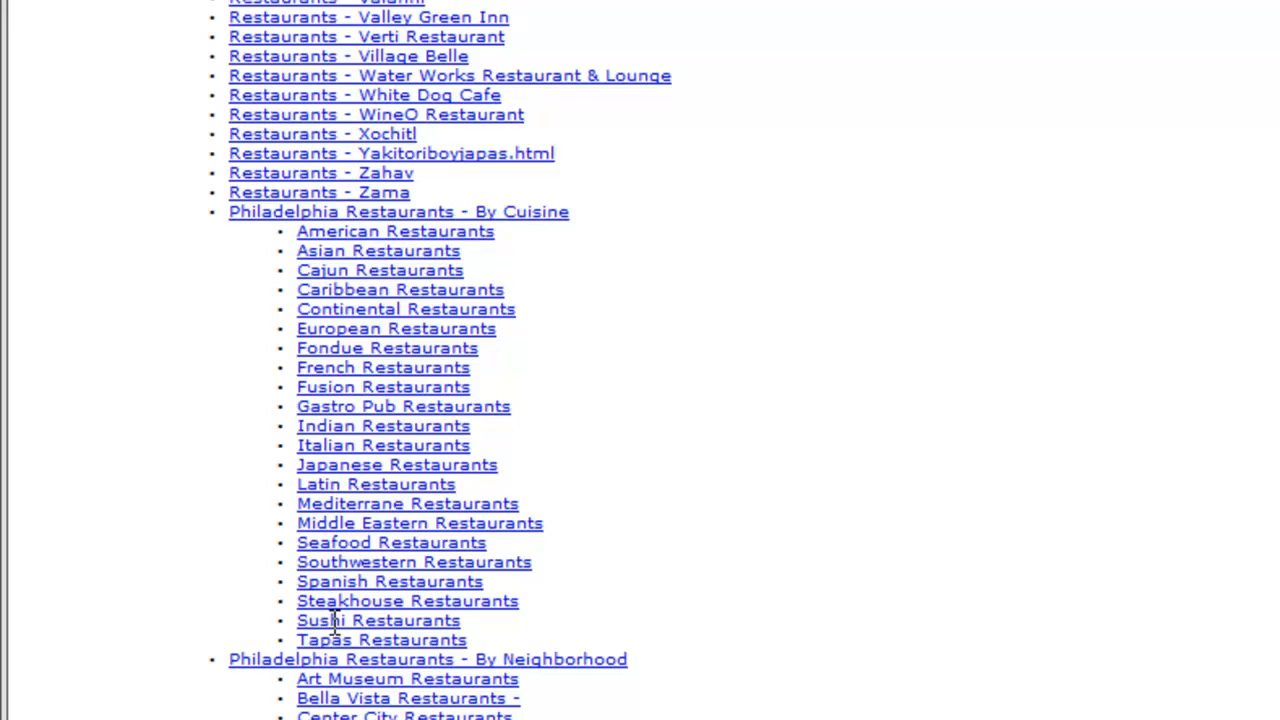
pyautogui.scroll(-2, 335, 622)
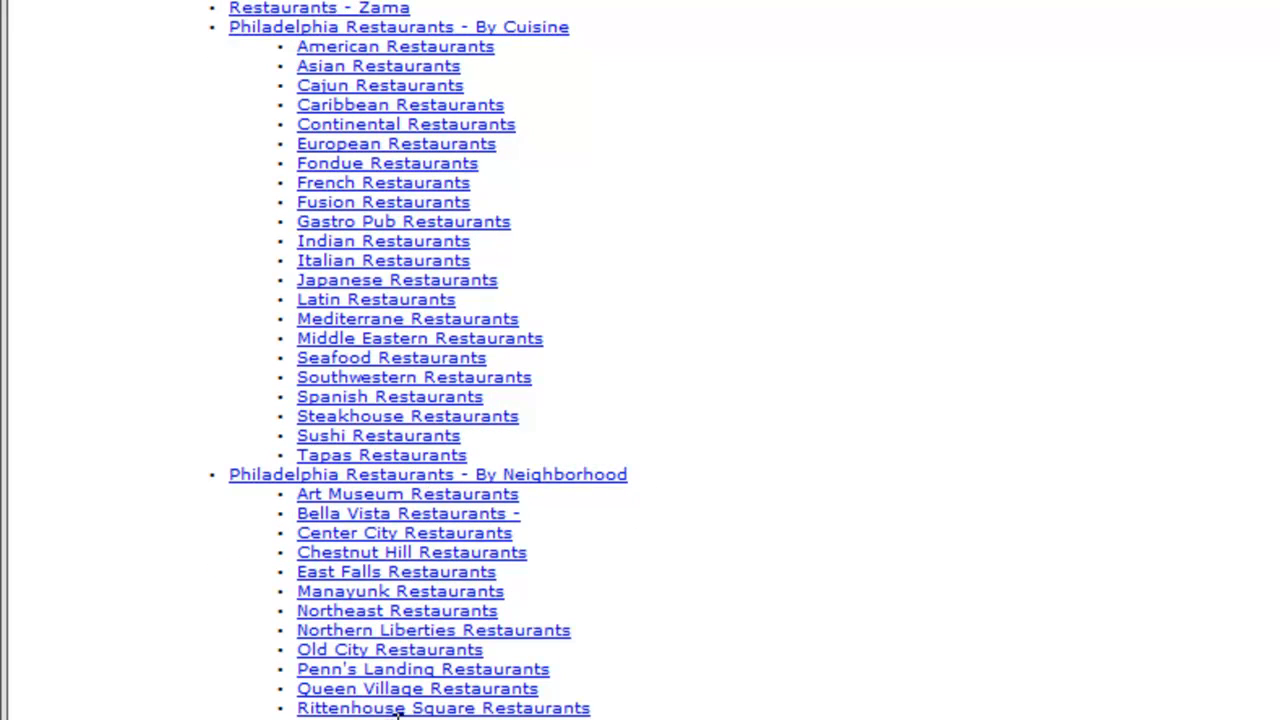
pyautogui.scroll(-20, 397, 712)
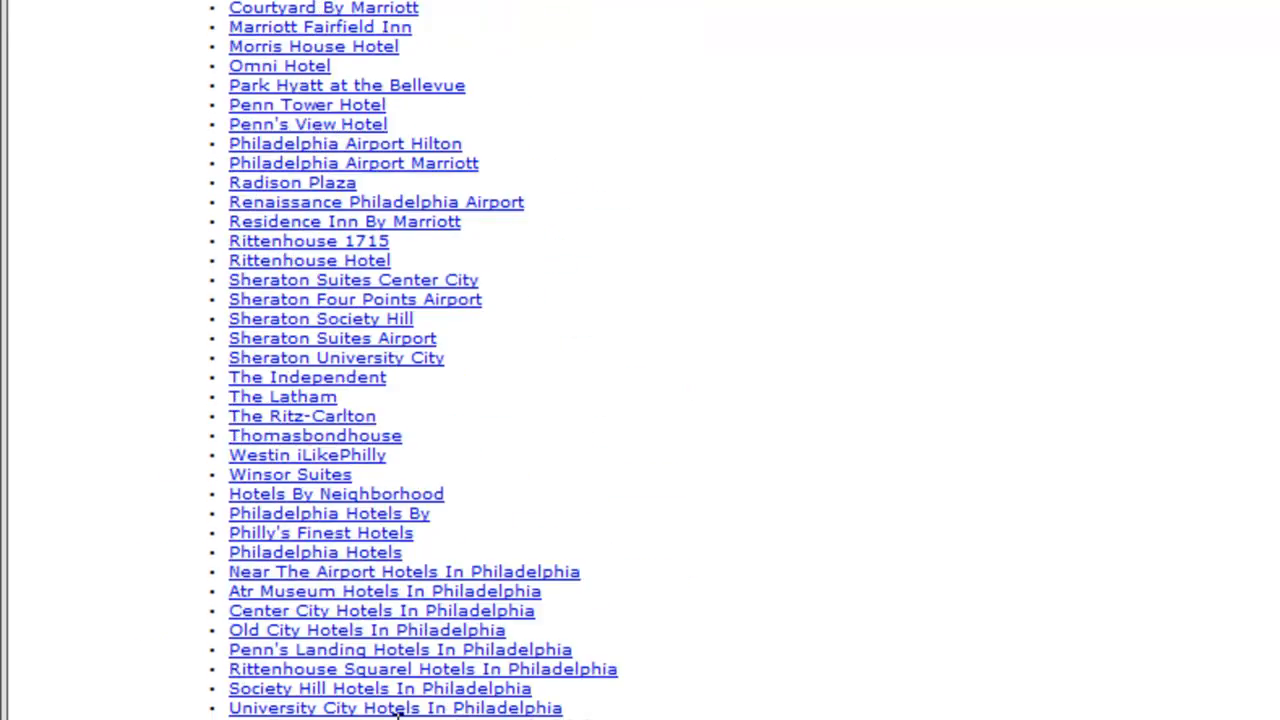
pyautogui.scroll(-20, 397, 712)
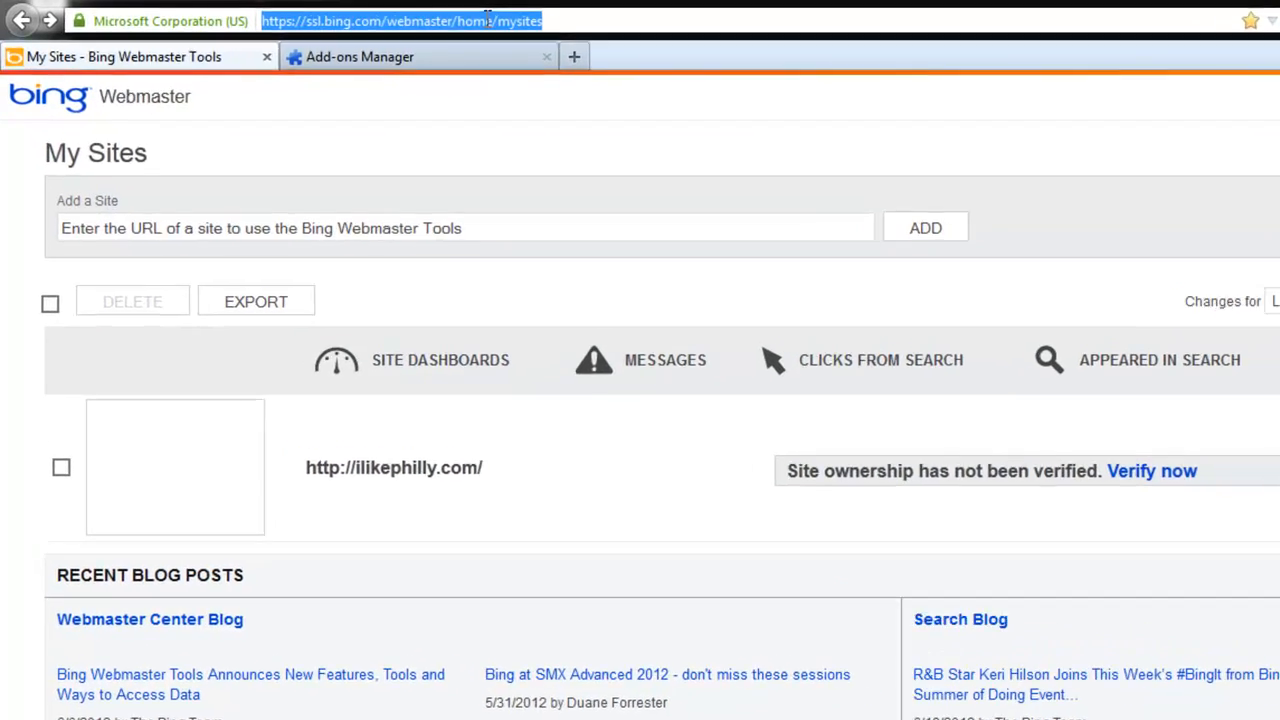
pyautogui.click(436, 19)
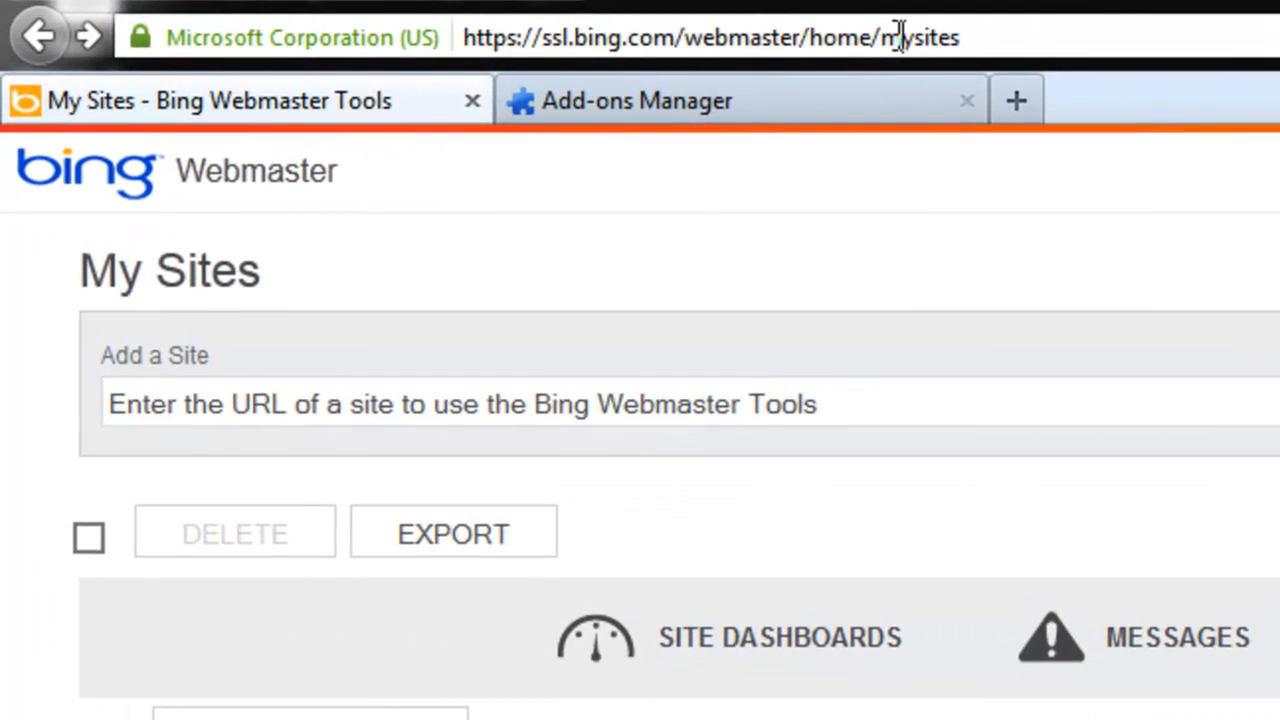
pyautogui.moveTo(461, 19); pyautogui.dragTo(509, 19)
pyautogui.click(733, 264)
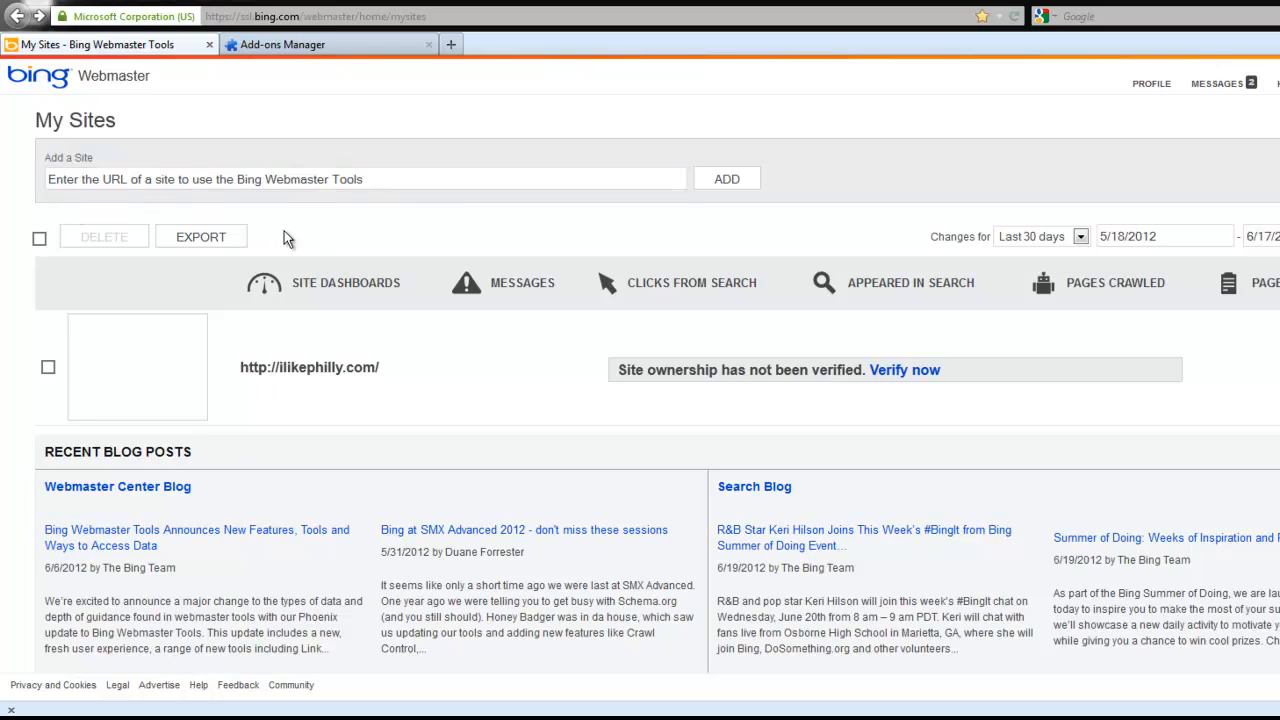
pyautogui.click(421, 189)
pyautogui.click(420, 181)
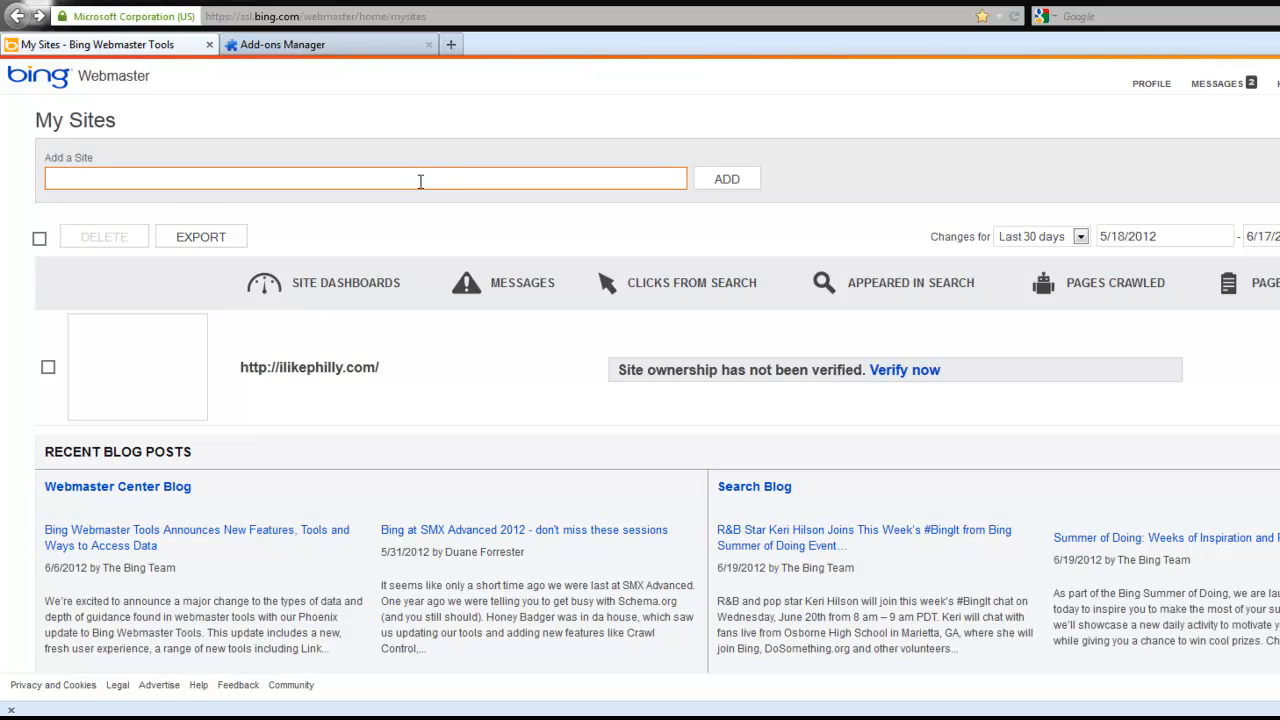
pyautogui.write('http:')
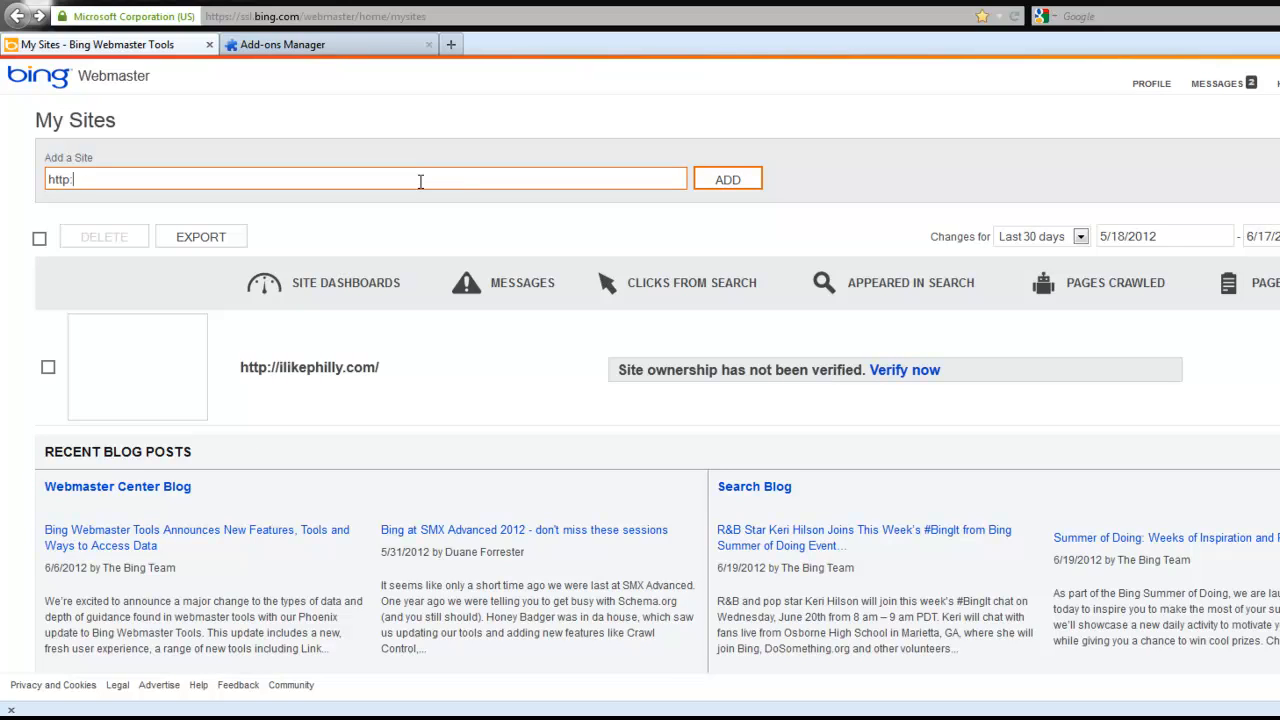
pyautogui.write('//ilikephilly.com')
pyautogui.click(718, 180)
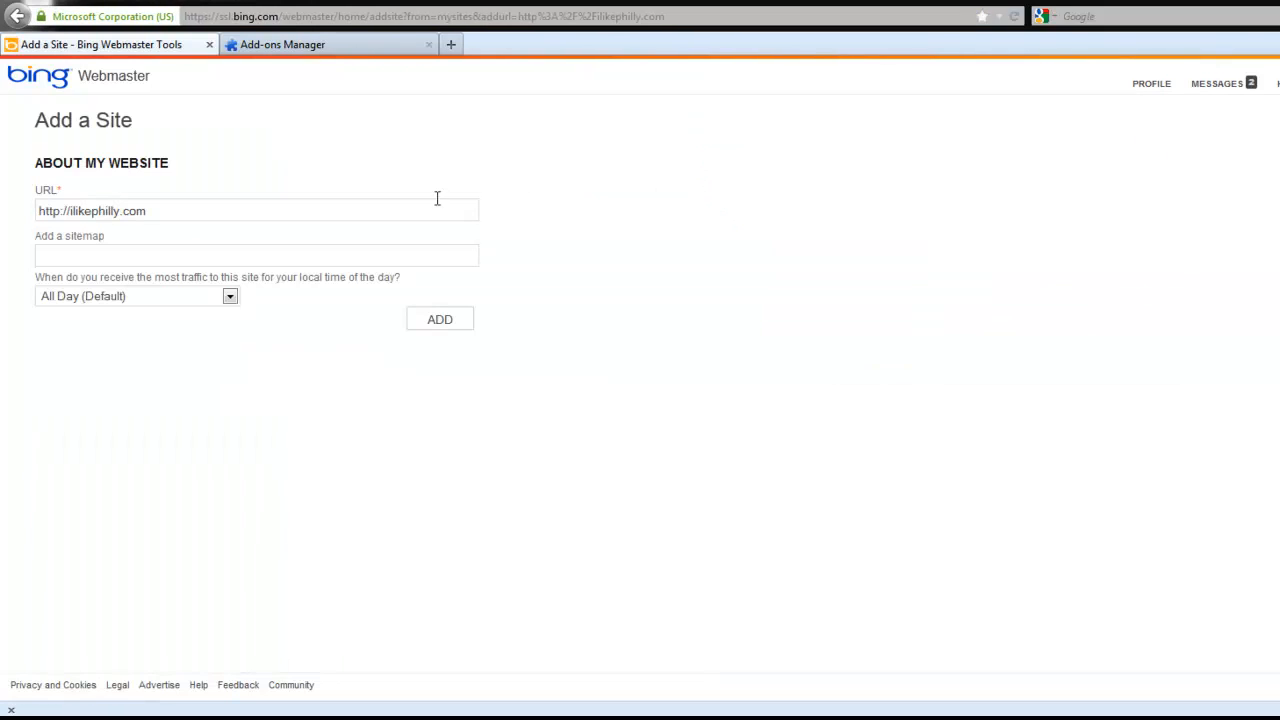
pyautogui.click(128, 258)
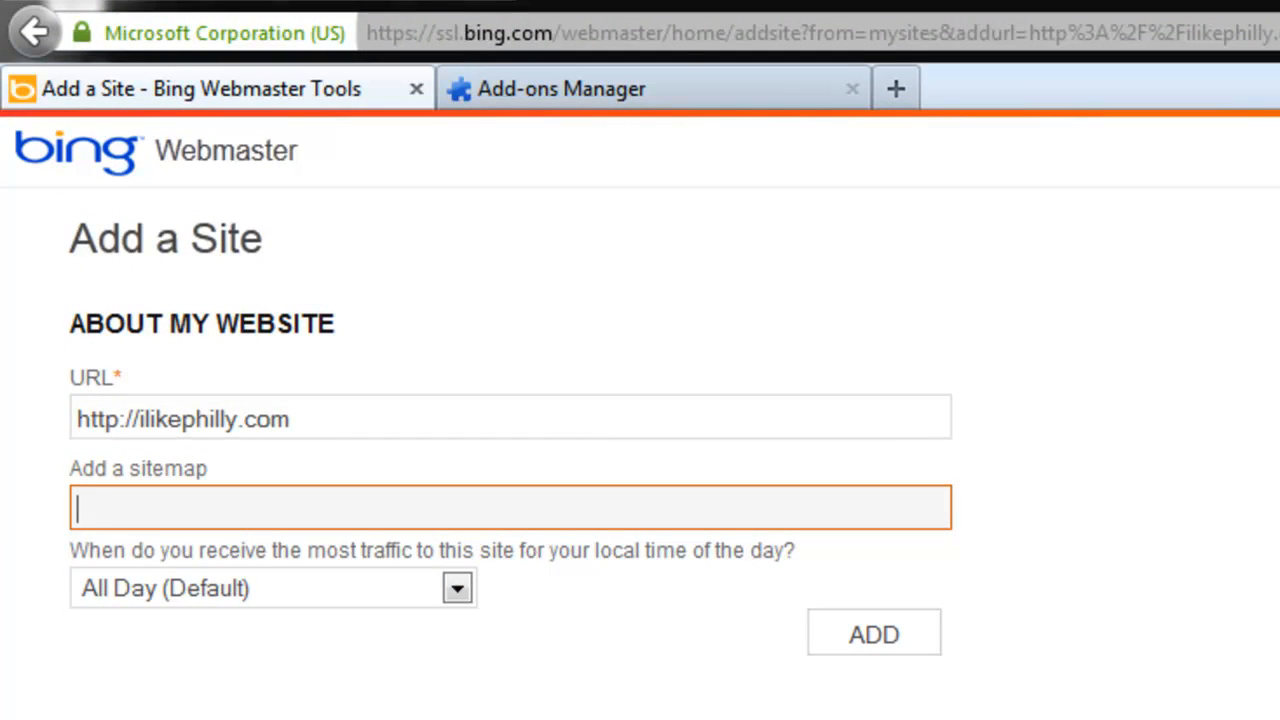
pyautogui.write('http://ilikephilly.com/sitemap.html')
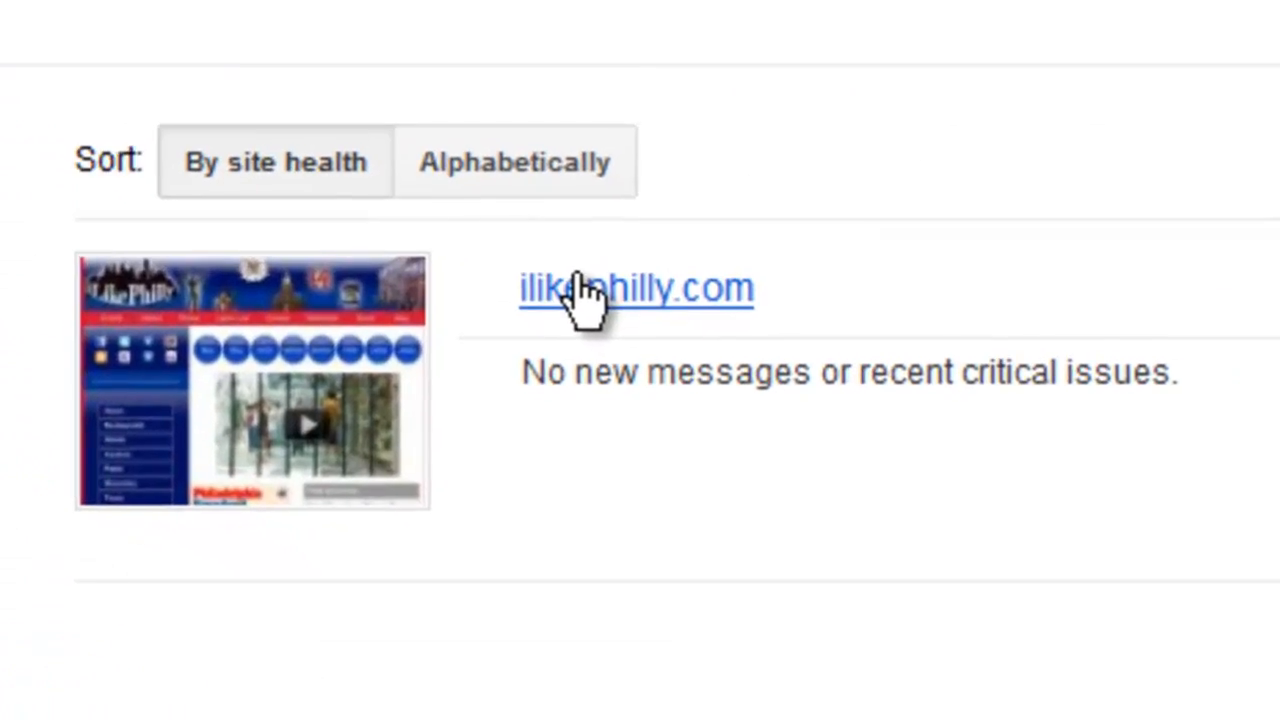
# Step: Switch to Google Webmaster Tools and open the Sitemaps page under Optimization for ilikephilly.com
pyautogui.click(685, 504)
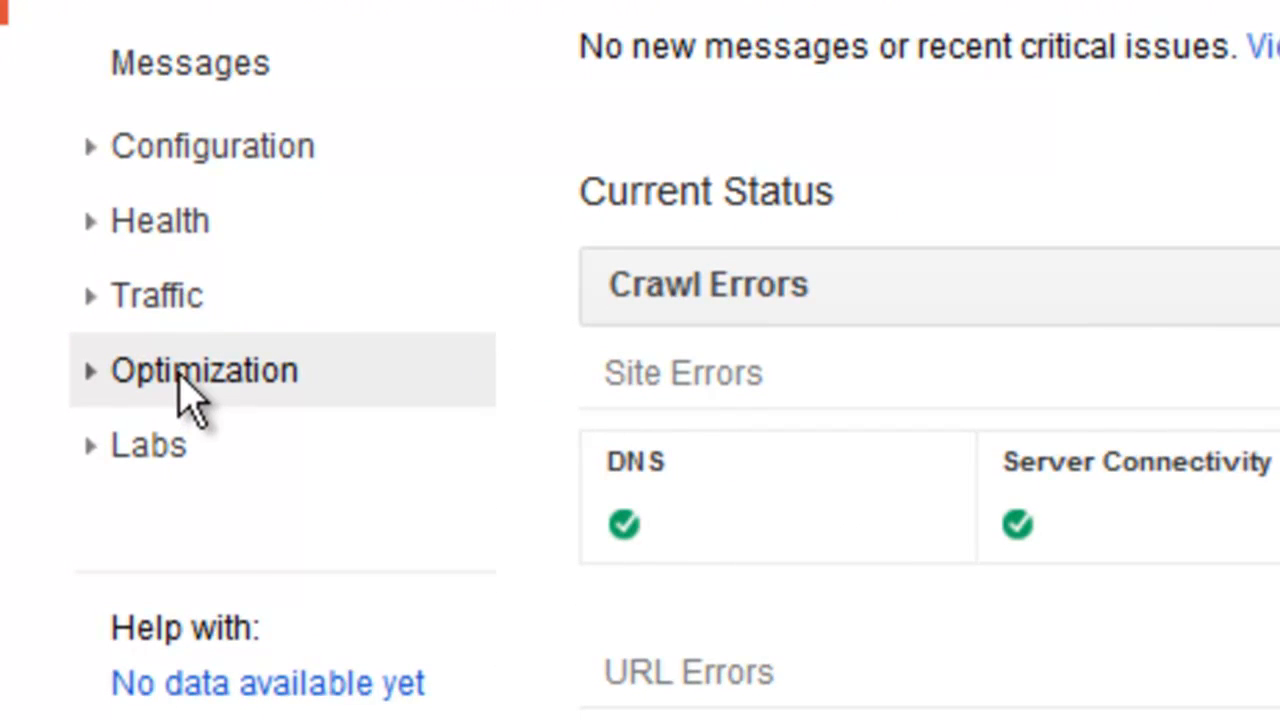
pyautogui.click(180, 382)
pyautogui.click(182, 432)
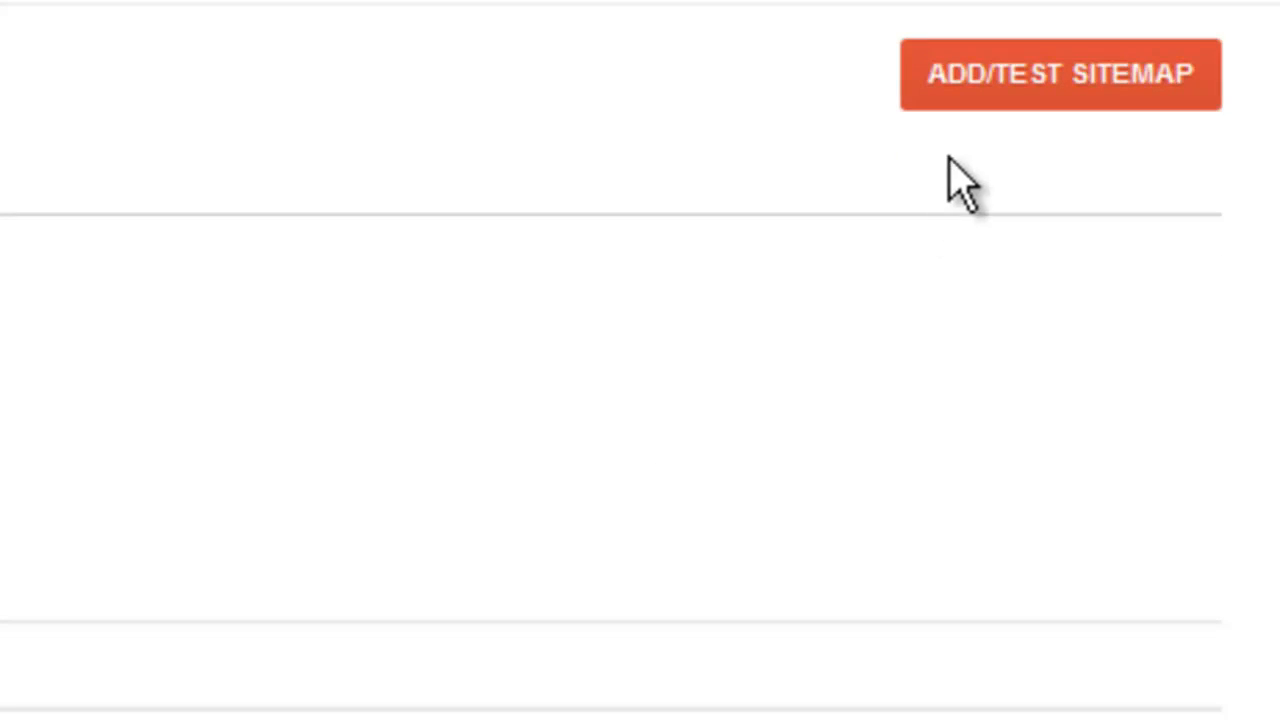
# Step: Open the Add/Test Sitemap form for ilikephilly.com and make its sitemap path field ready for entry
pyautogui.click(985, 80)
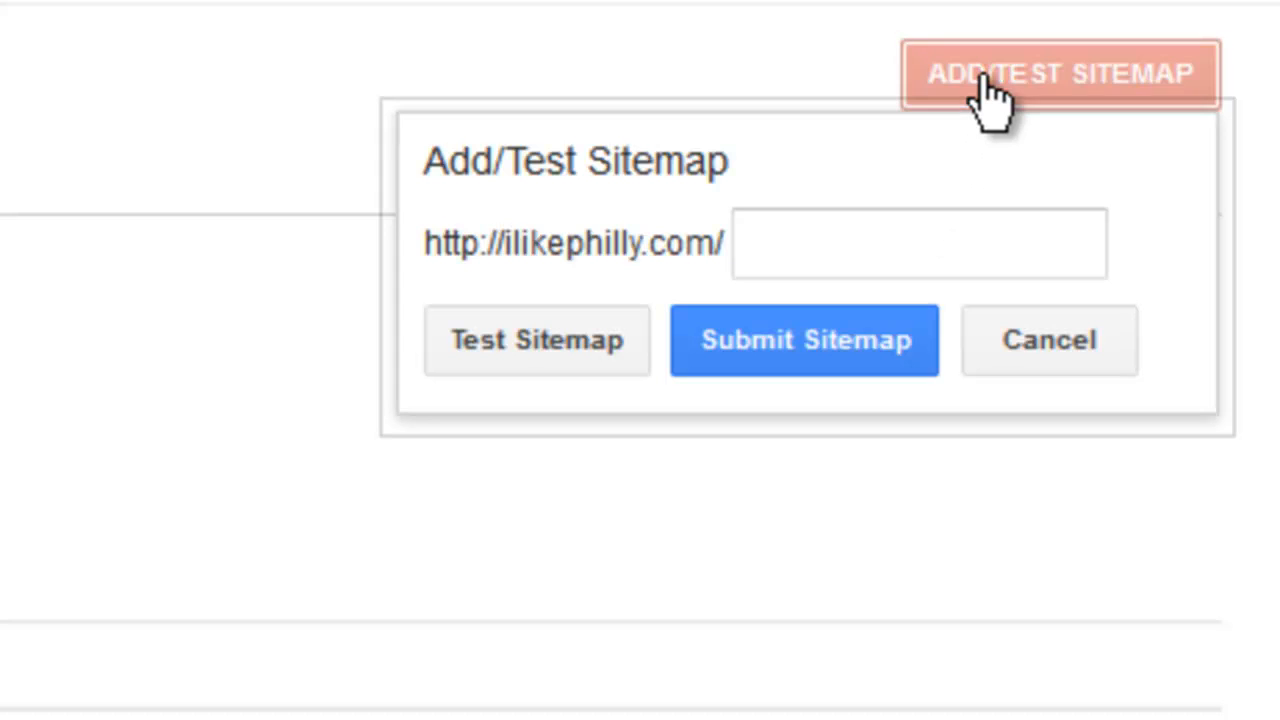
pyautogui.click(872, 258)
pyautogui.rightClick(872, 258)
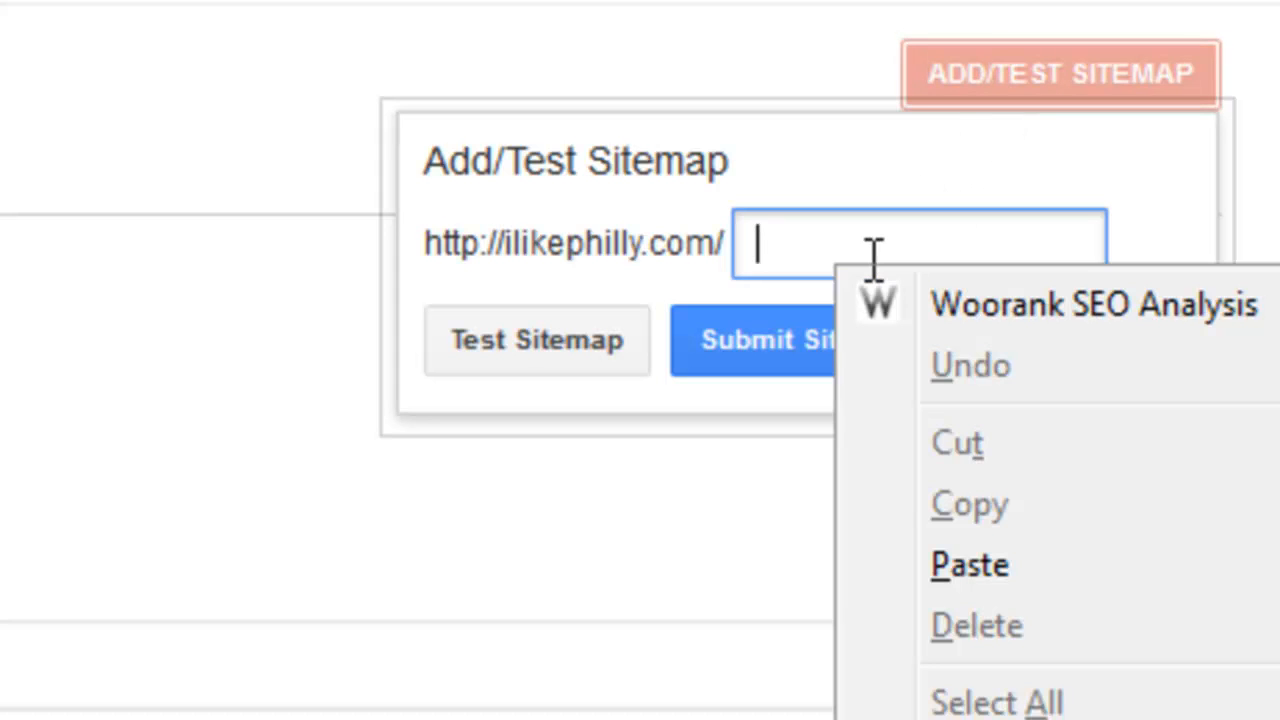
pyautogui.click(782, 240)
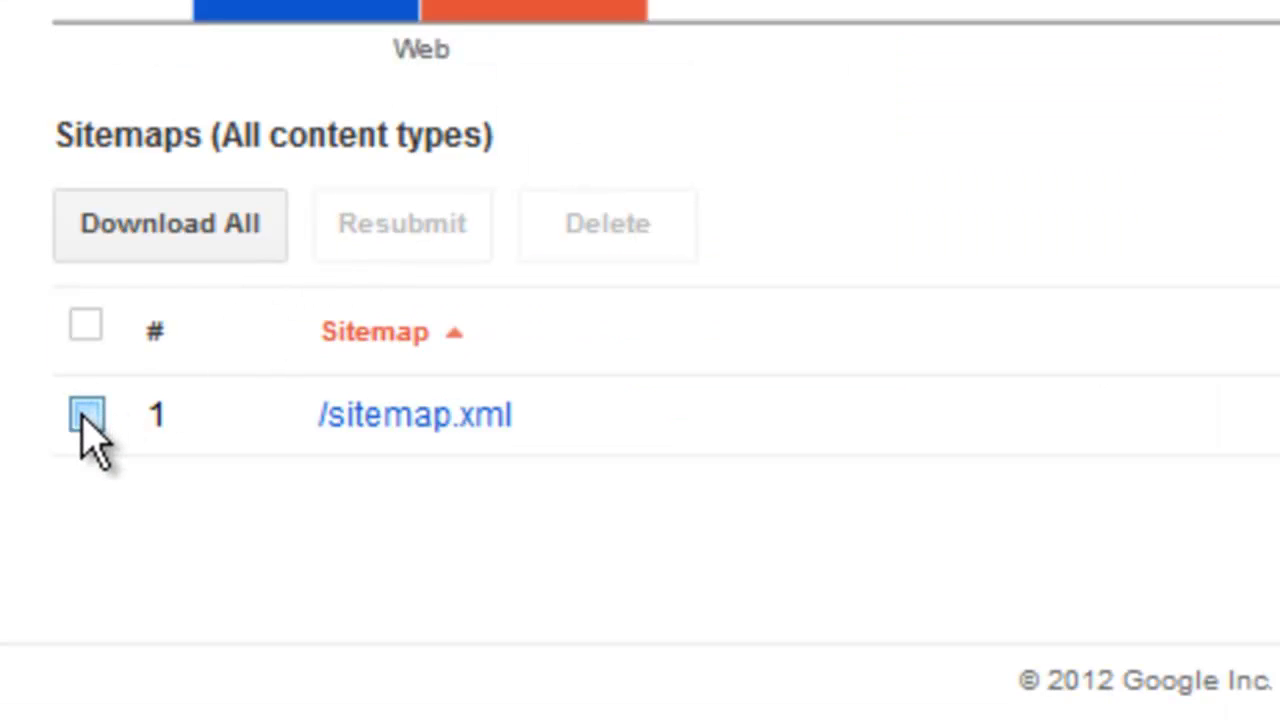
# Step: Delete the /sitemap.xml entry from the list of submitted sitemaps
pyautogui.click(86, 416)
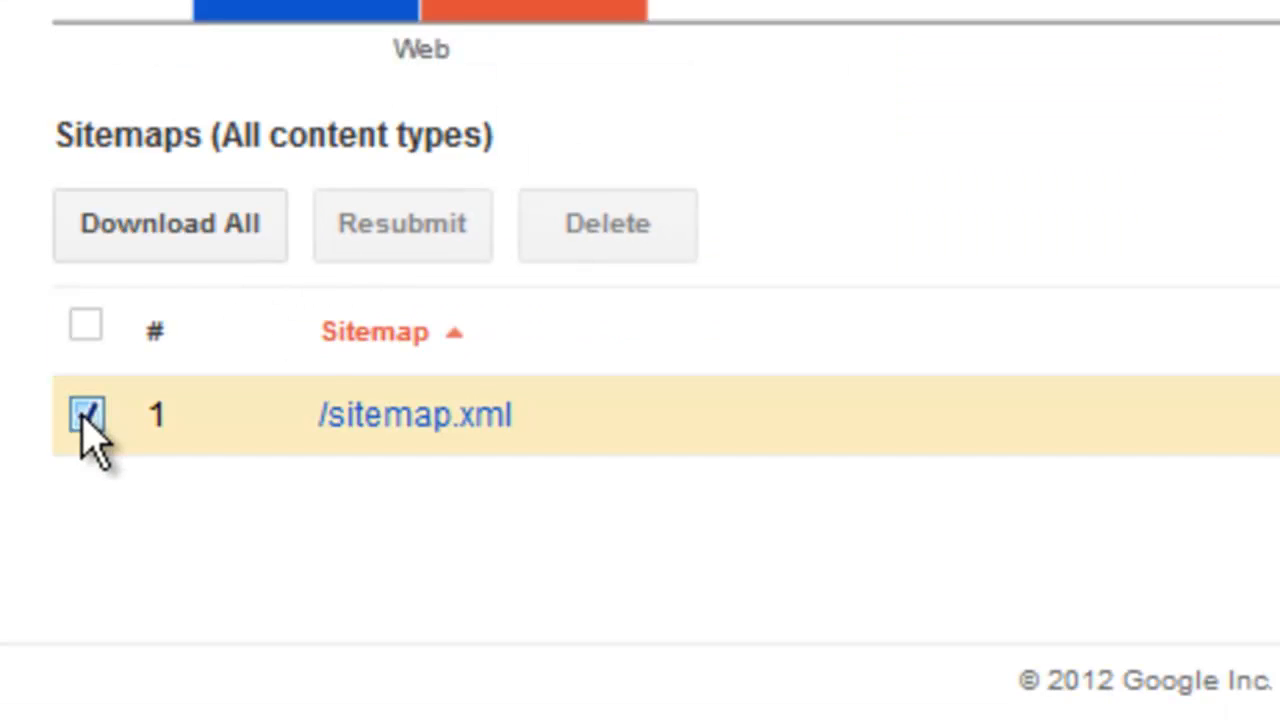
pyautogui.click(614, 251)
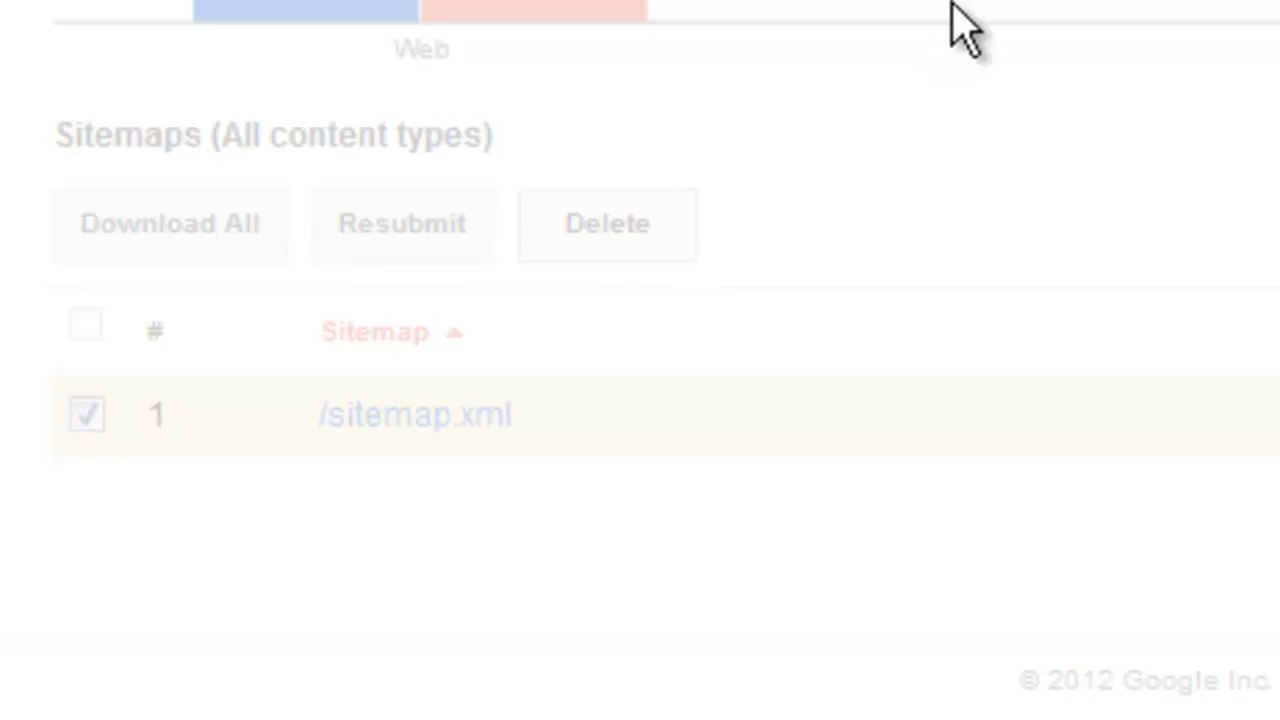